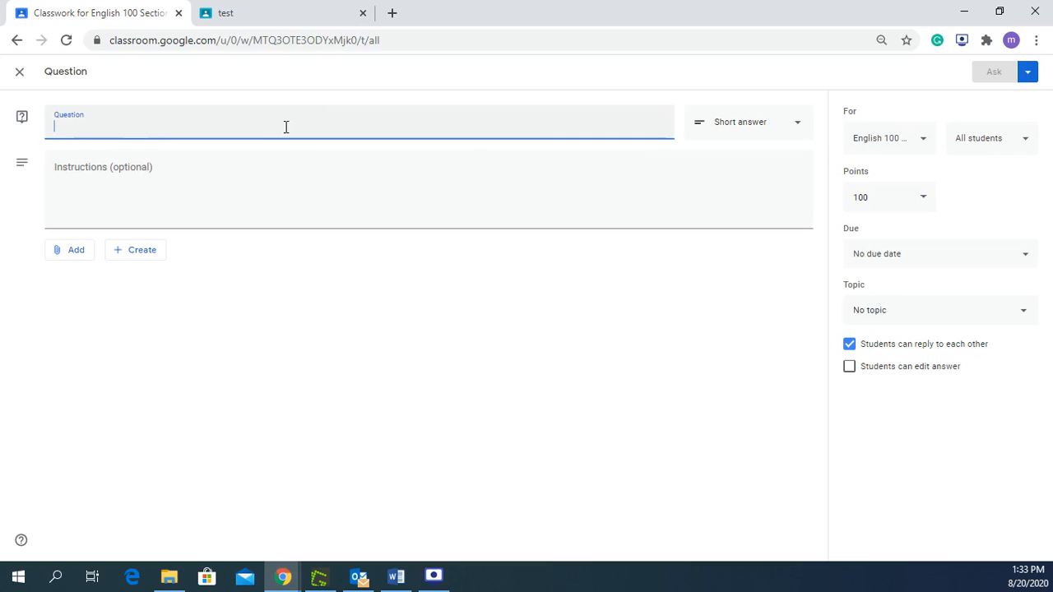
# Check which attachment sources are available for the new question
pyautogui.click(97, 182)
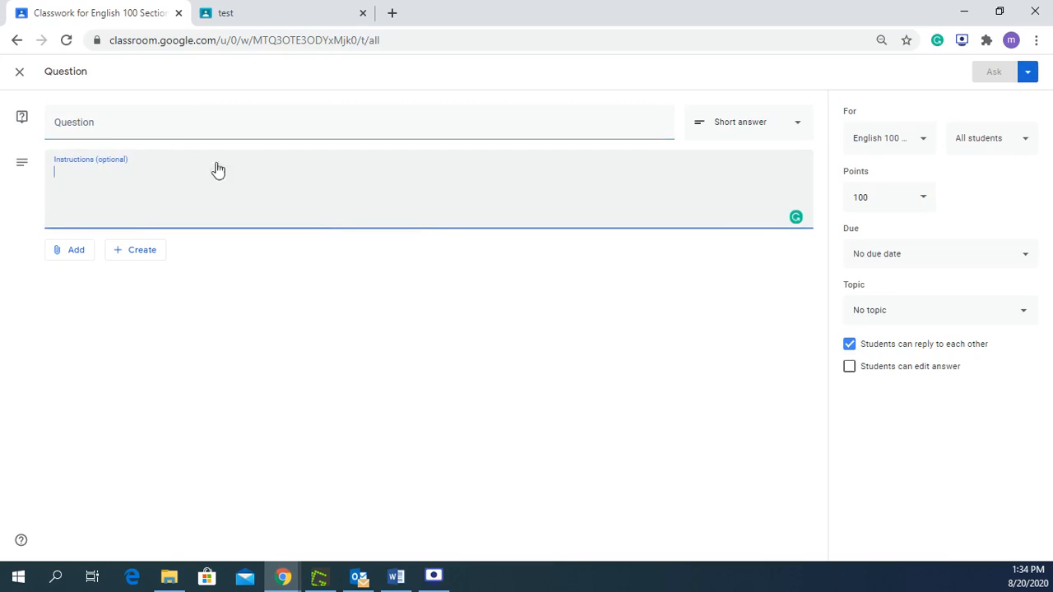
pyautogui.click(77, 252)
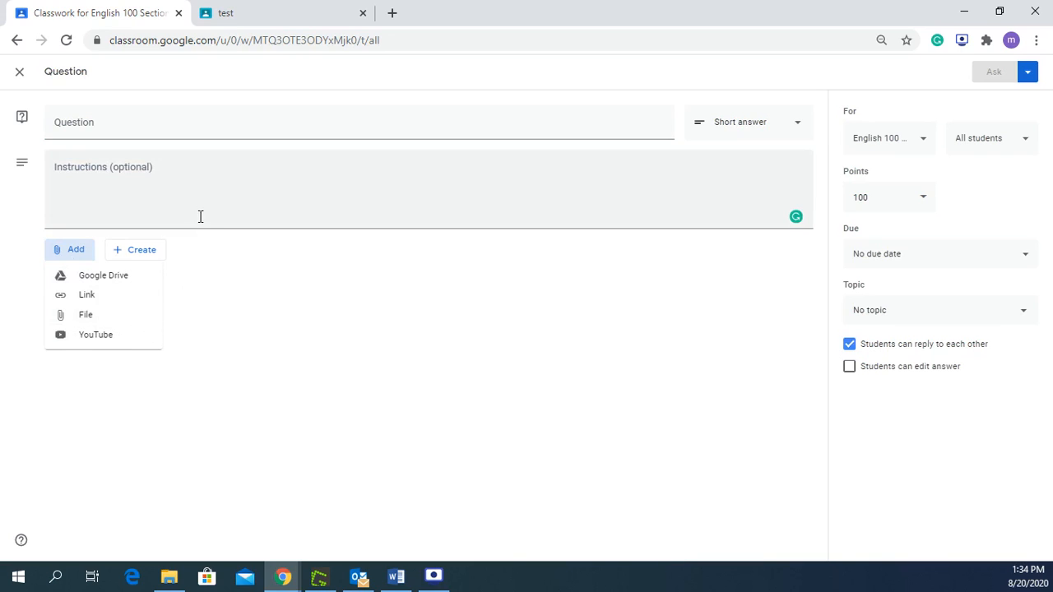
pyautogui.click(303, 349)
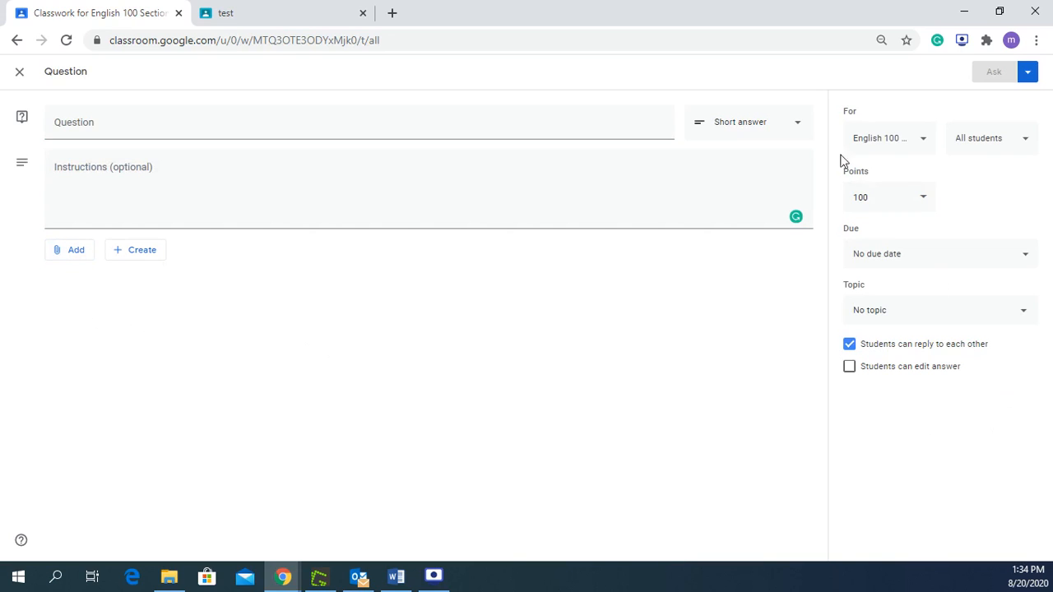
# Switch the question type to Multiple choice and add Option 2 and Option 3 below Option 1
pyautogui.click(792, 125)
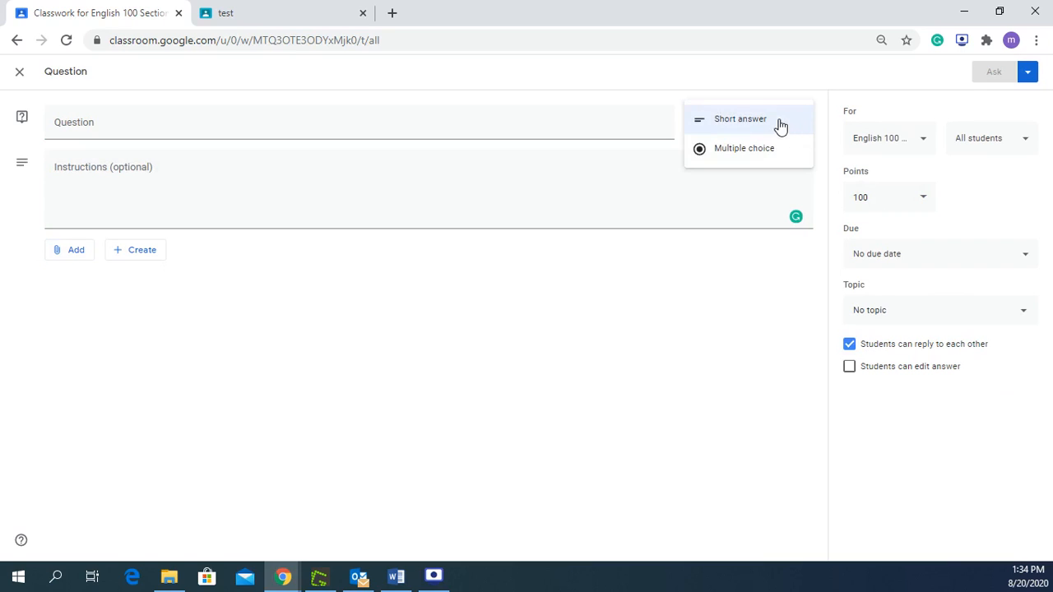
pyautogui.click(753, 161)
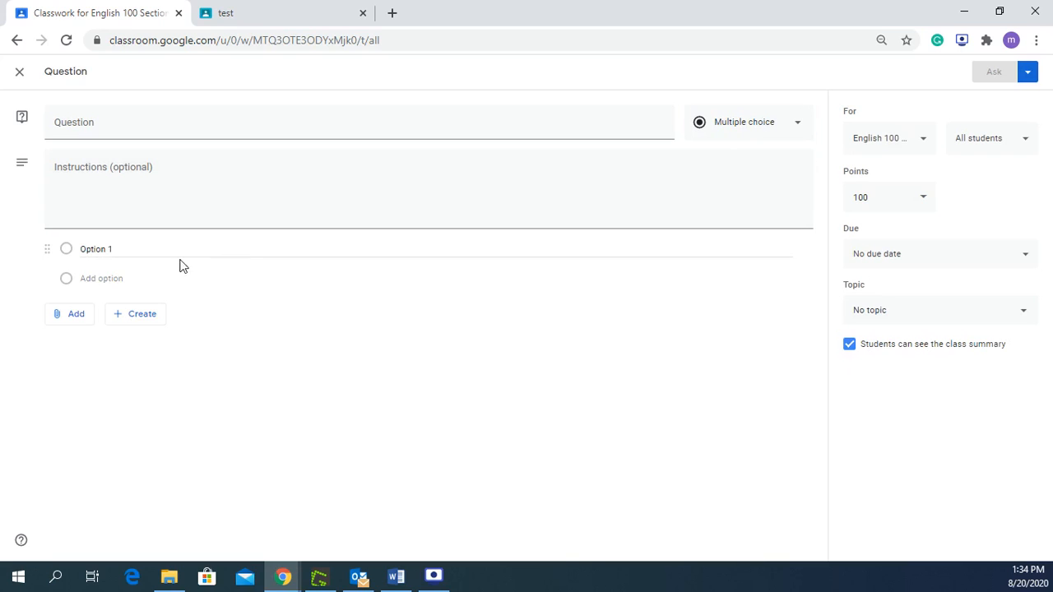
pyautogui.click(91, 250)
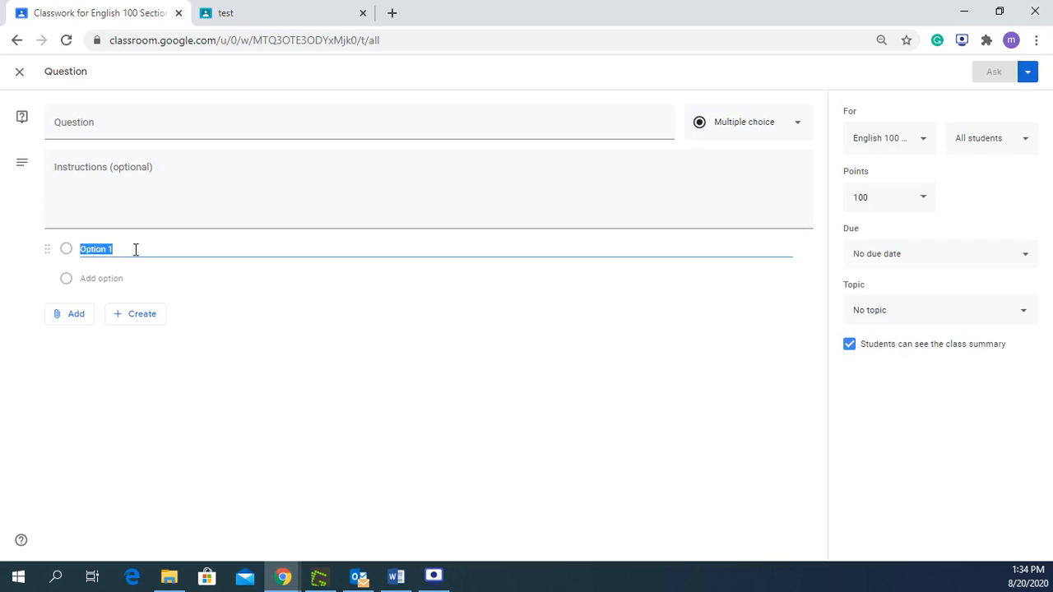
pyautogui.click(98, 279)
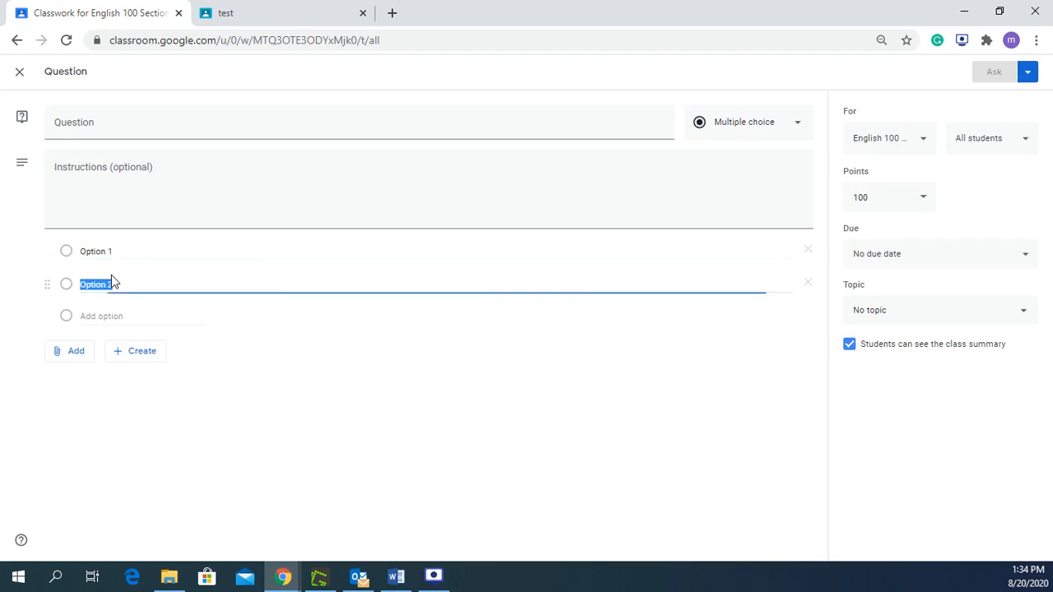
pyautogui.click(94, 316)
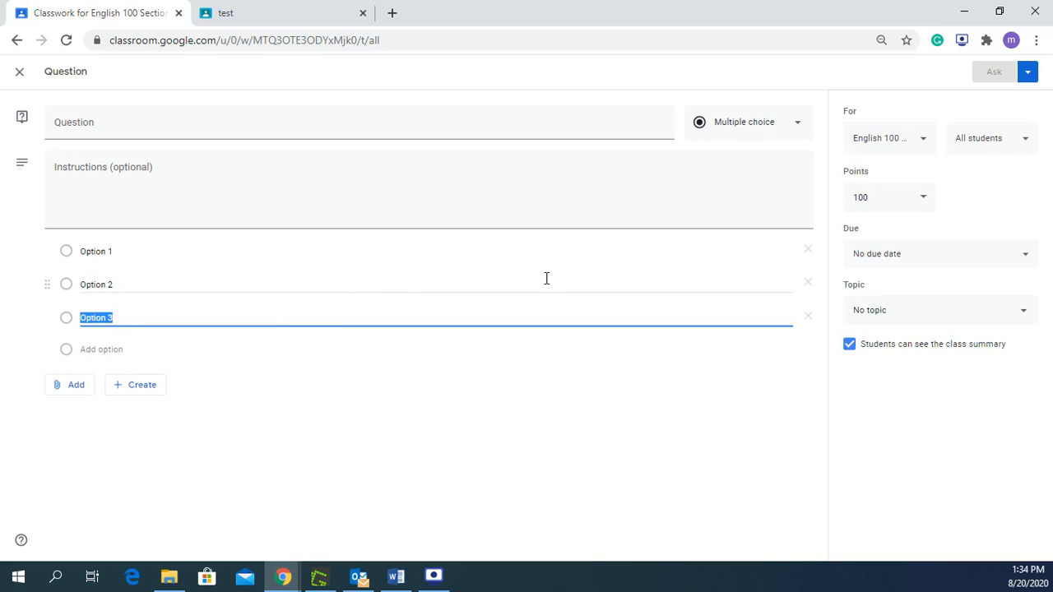
# Return the question type to Short answer and allow students to edit their answer
pyautogui.click(777, 131)
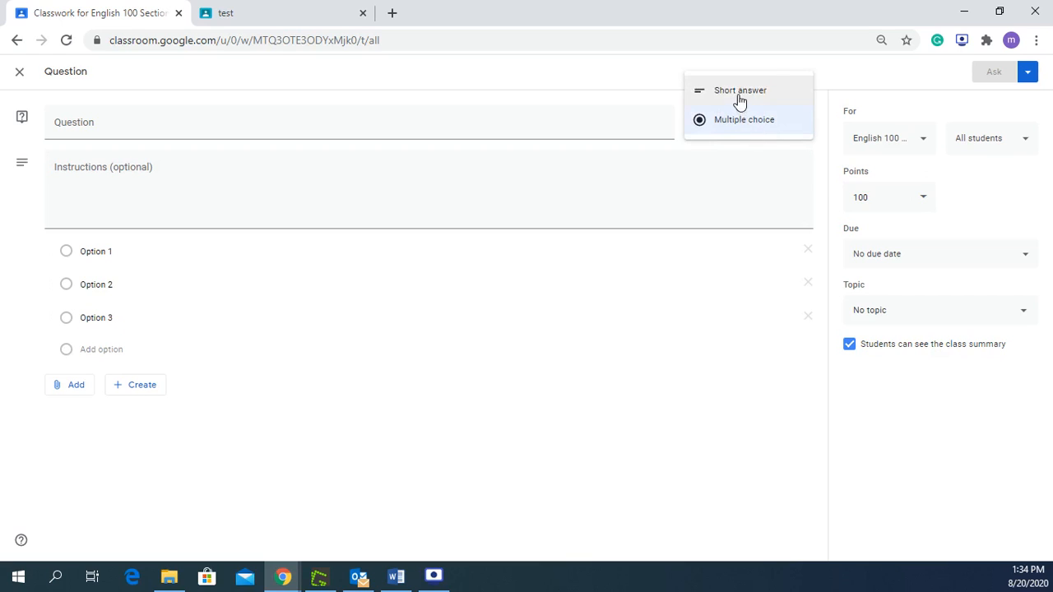
pyautogui.click(738, 102)
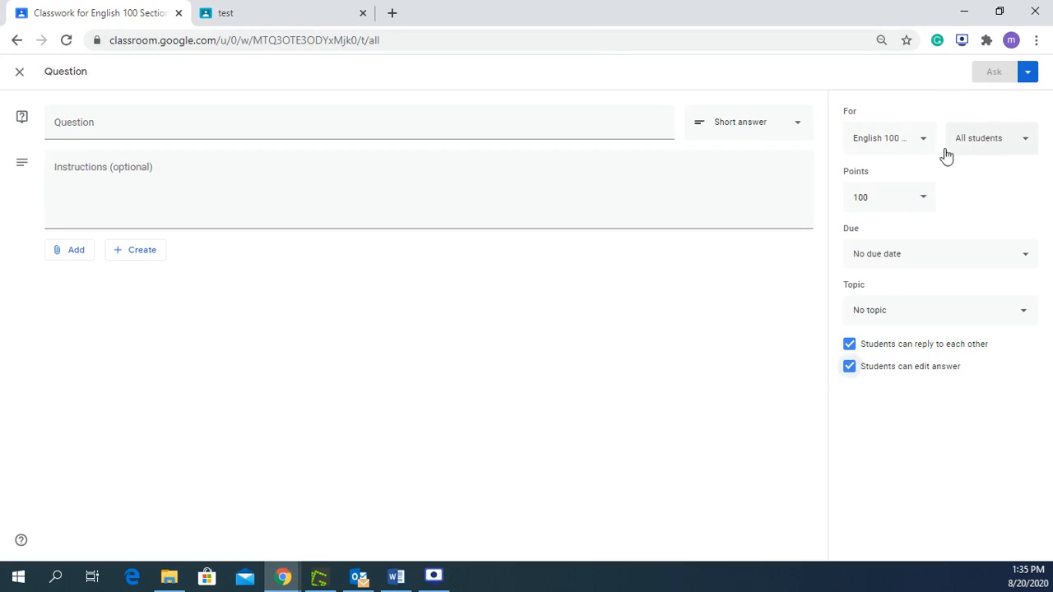
# Check the question's posting and scheduling choices, and close the empty question form to return to Classwork
pyautogui.click(1029, 77)
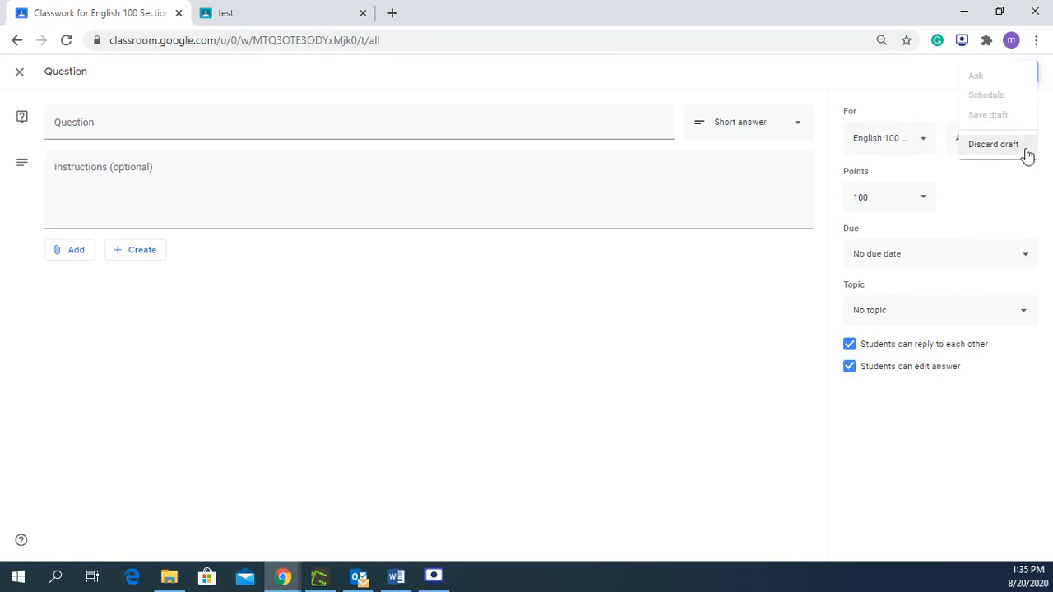
pyautogui.click(931, 103)
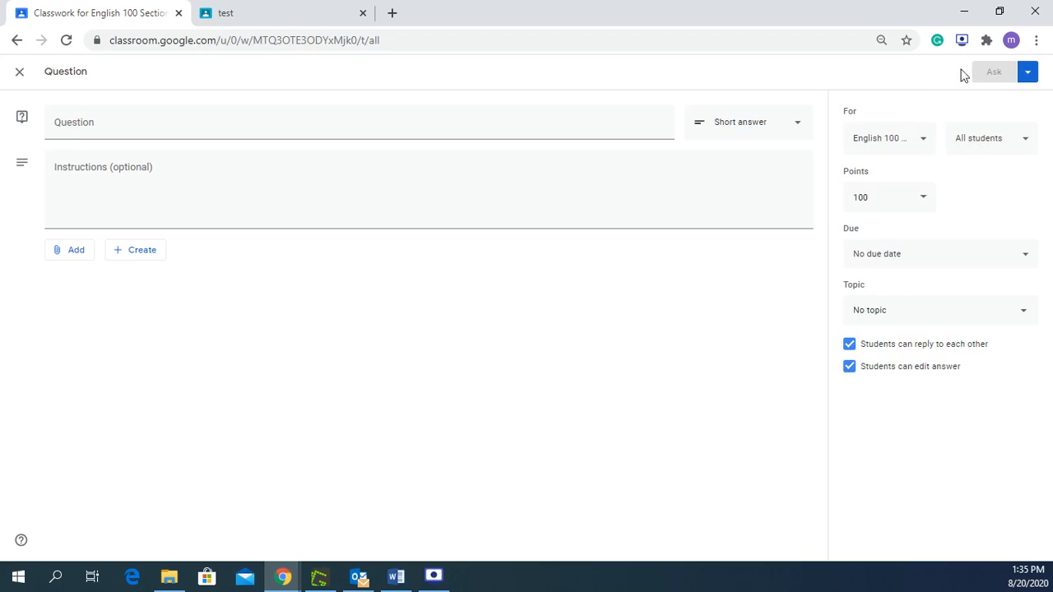
pyautogui.click(20, 74)
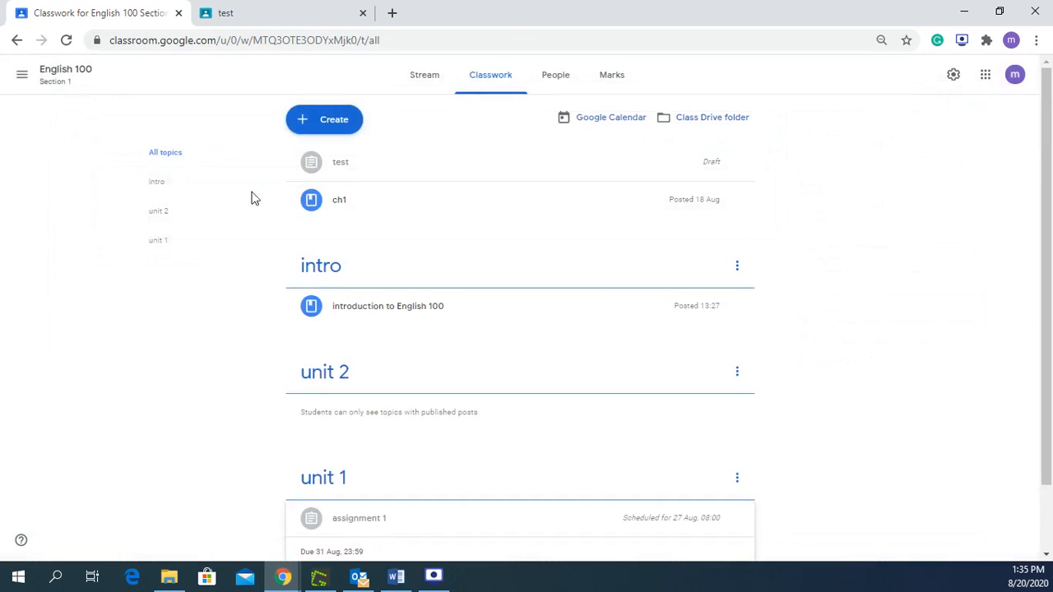
# Review the types of classwork item that can be created for English 100
pyautogui.click(314, 125)
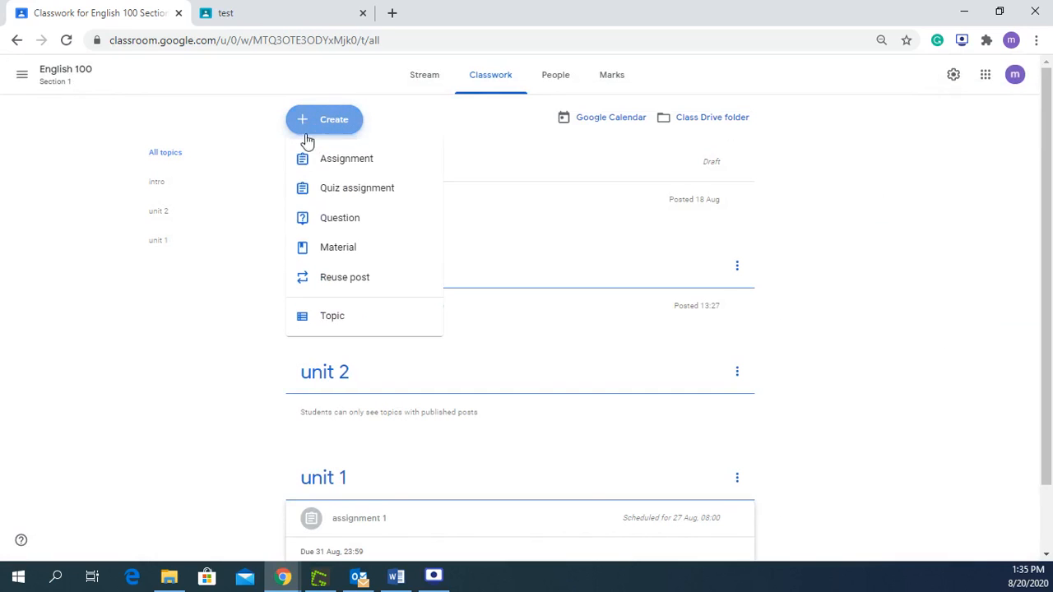
pyautogui.click(245, 185)
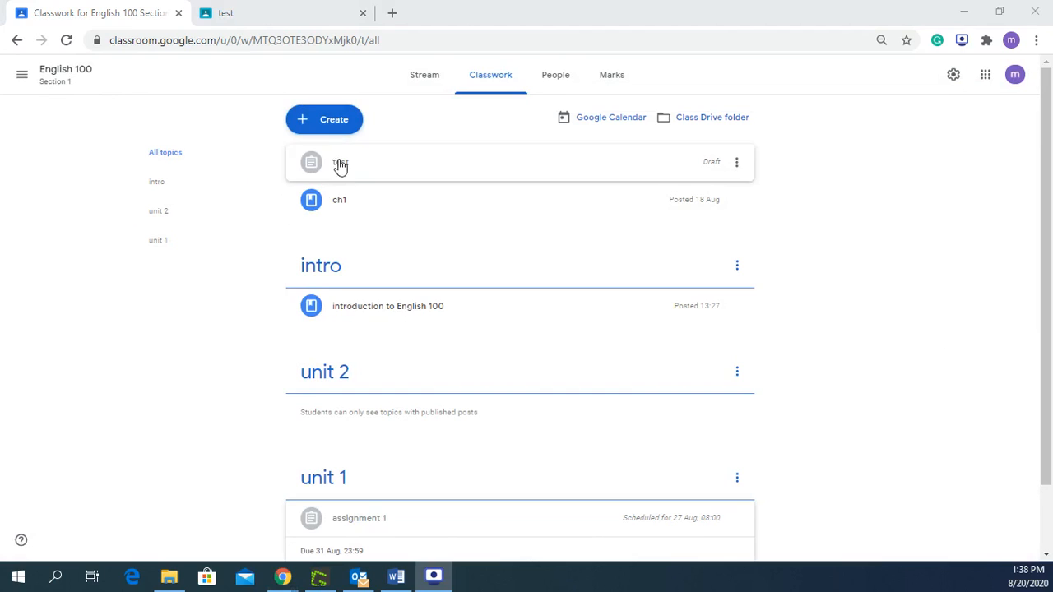
pyautogui.click(334, 130)
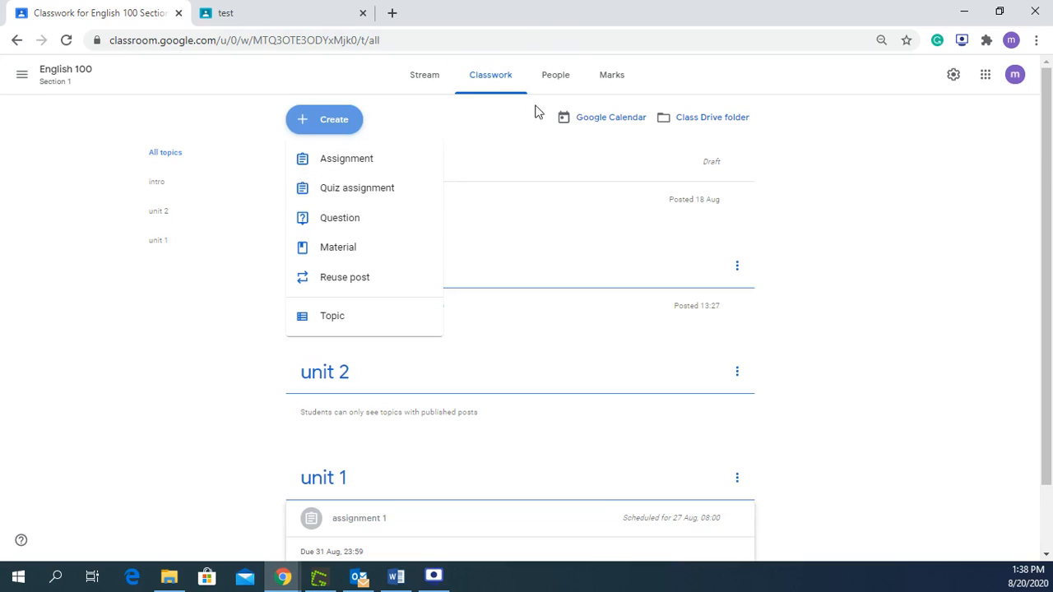
# View the People page and the Marks page of the English 100 class
pyautogui.click(553, 87)
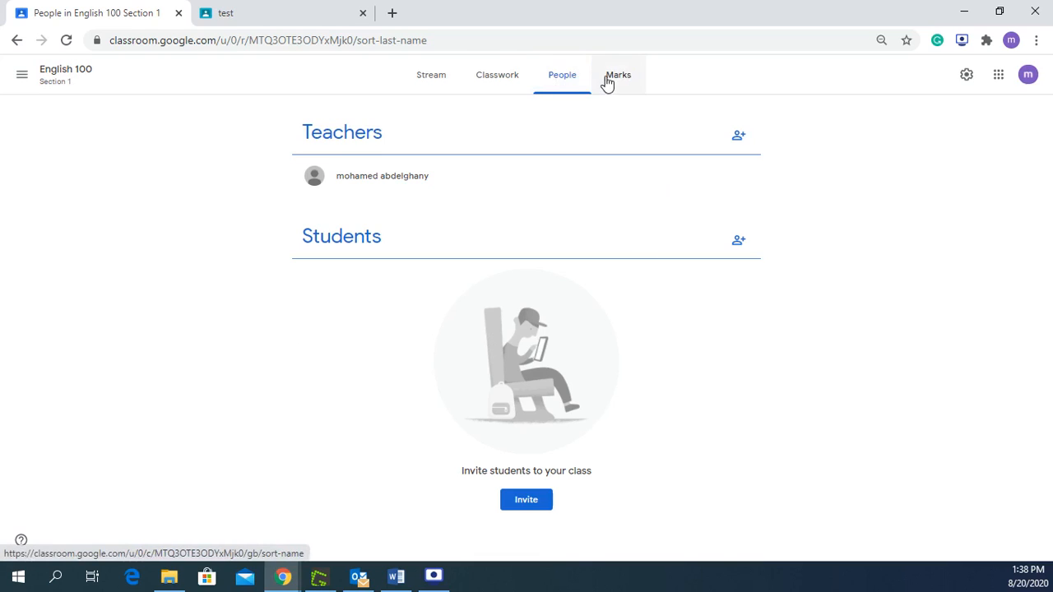
pyautogui.click(618, 83)
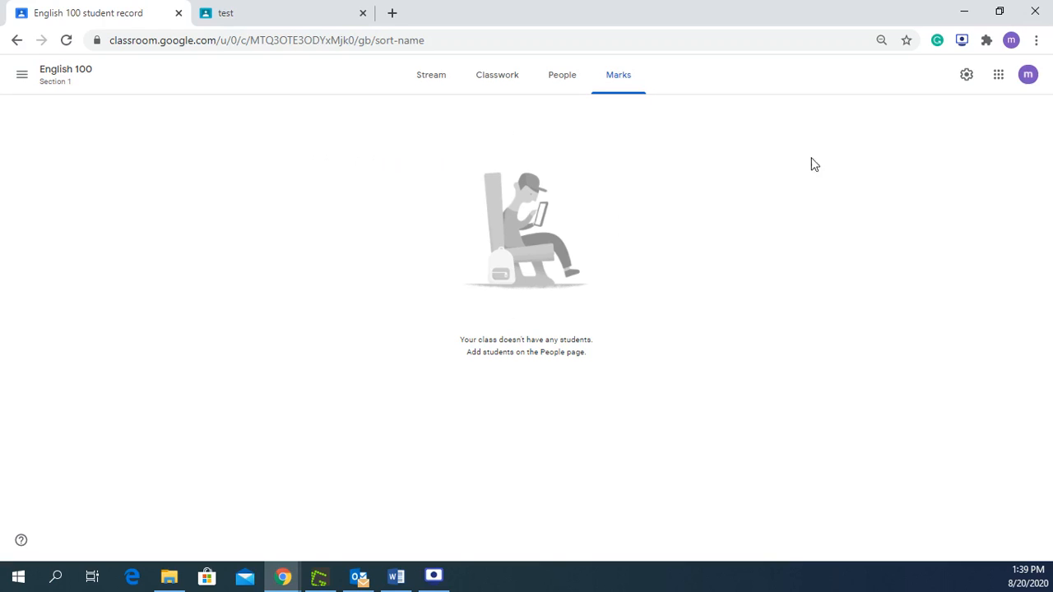
# Open the English 100 class settings and set the Stream permission to Students can only comment
pyautogui.click(963, 82)
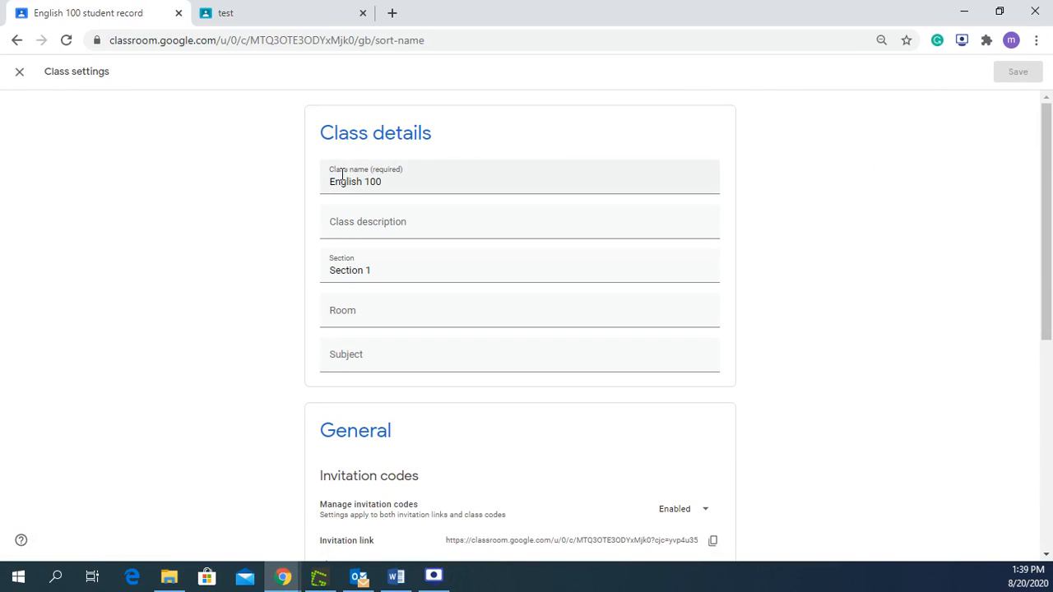
pyautogui.click(397, 183)
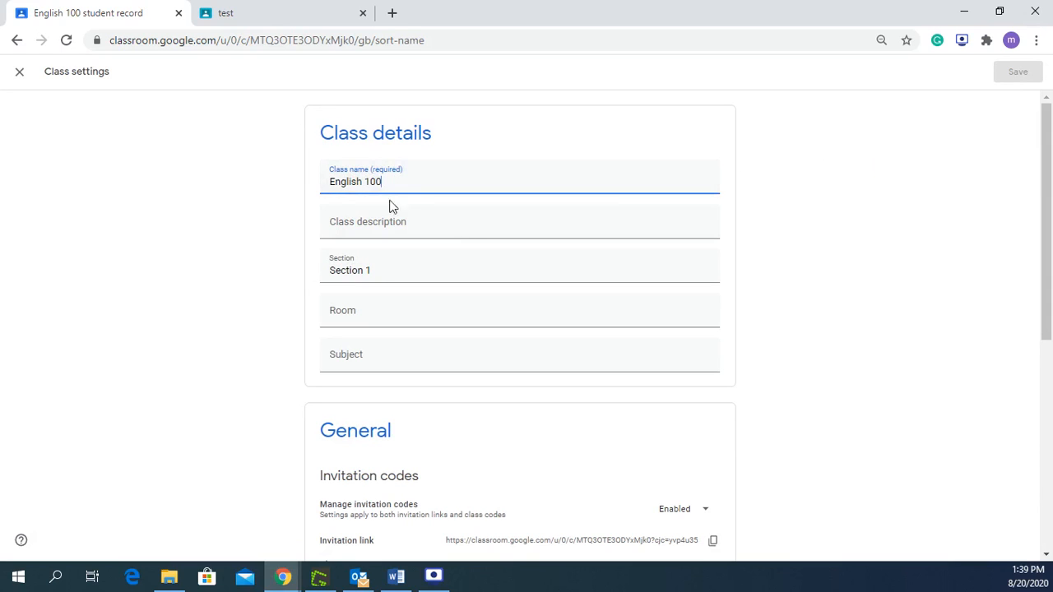
pyautogui.scroll(-3, 406, 280)
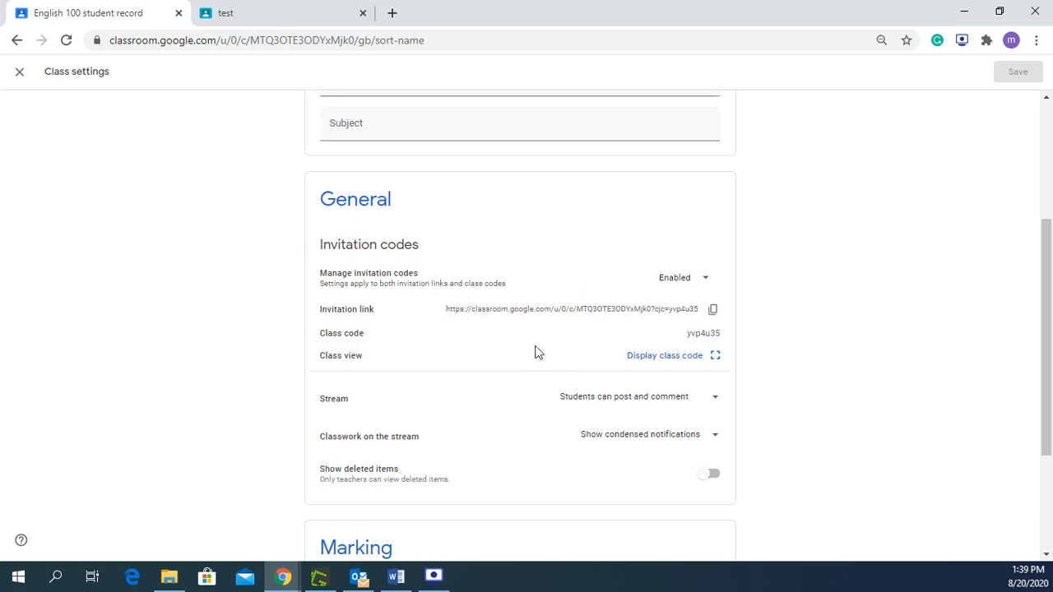
pyautogui.scroll(-2, 622, 376)
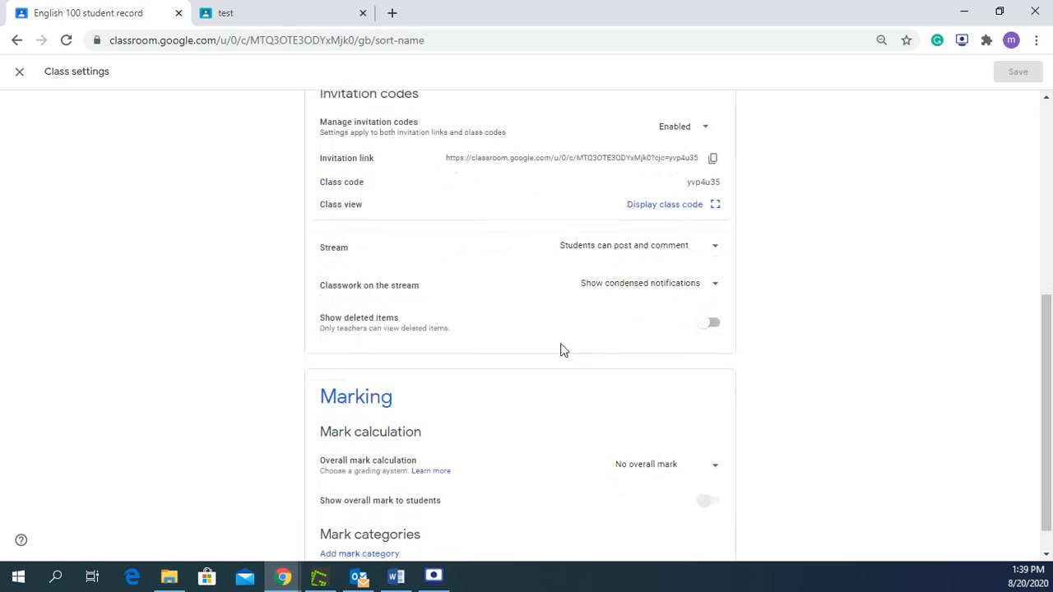
pyautogui.scroll(-1, 442, 273)
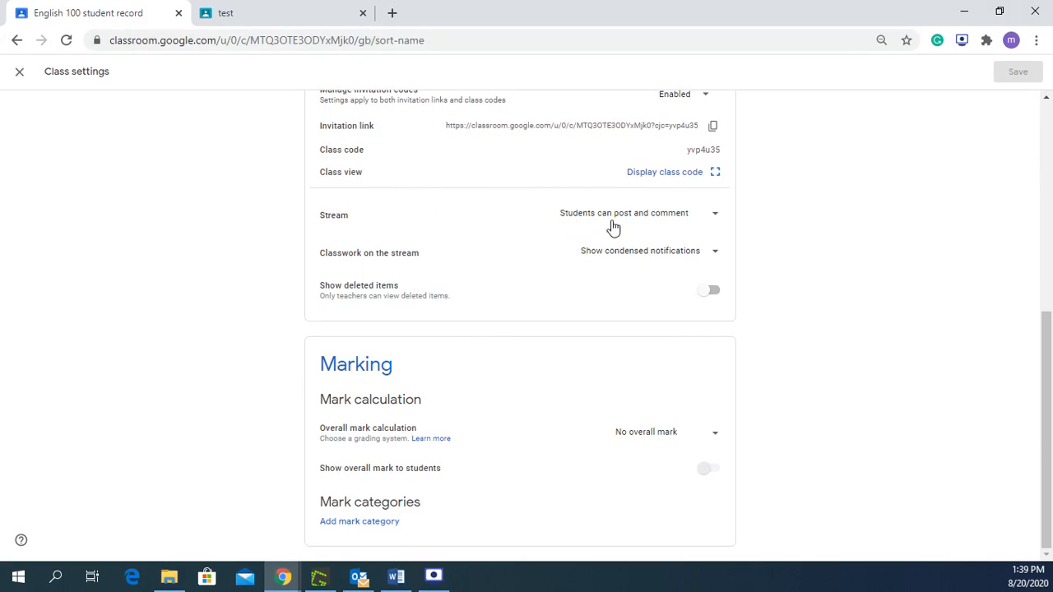
pyautogui.click(716, 215)
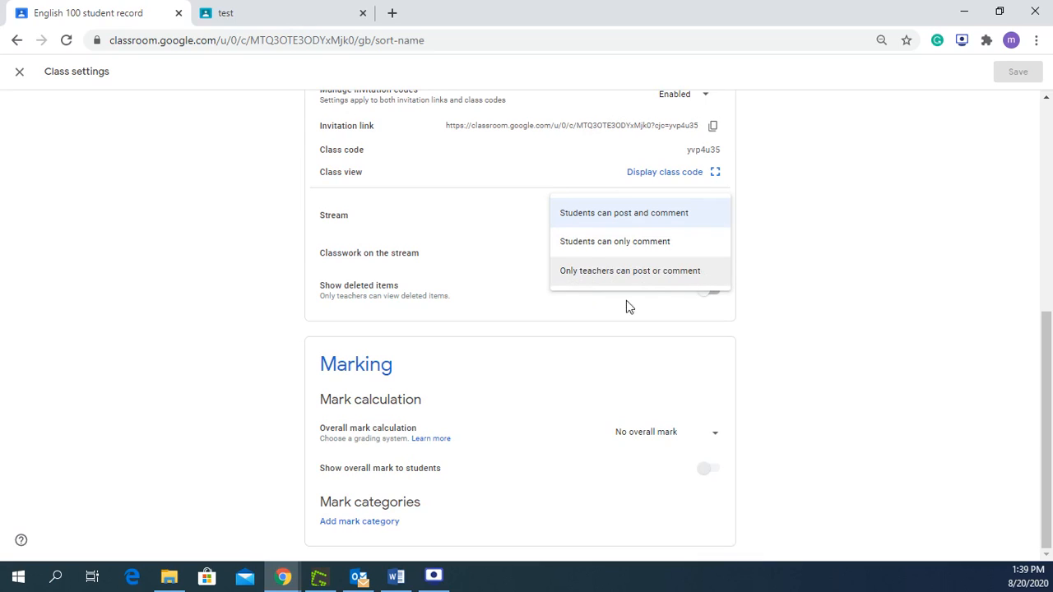
pyautogui.click(676, 247)
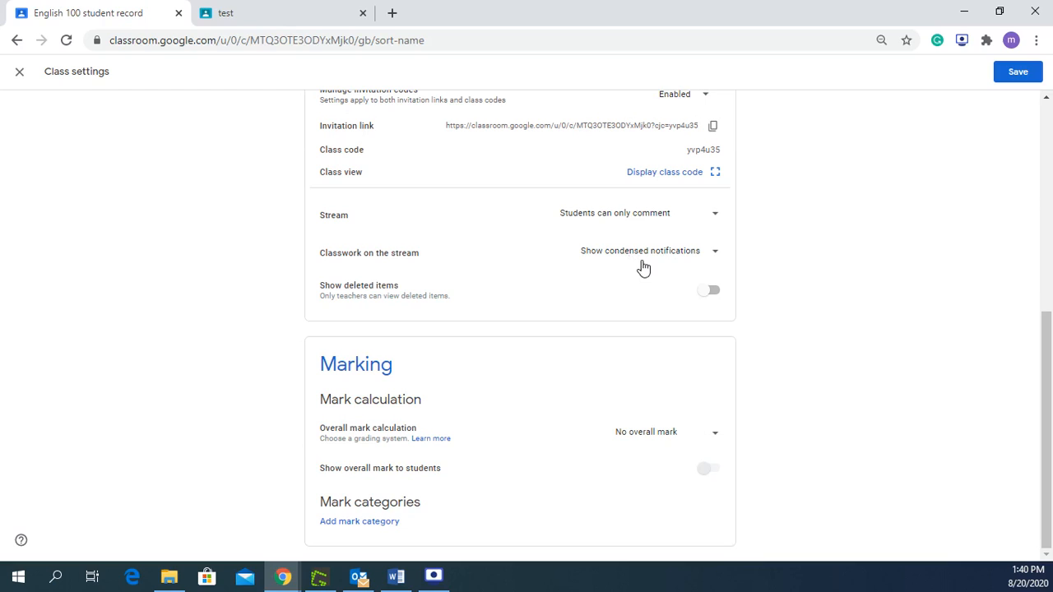
# Check the Classwork on the stream notification choices, and turn Show deleted items on and back off
pyautogui.click(709, 261)
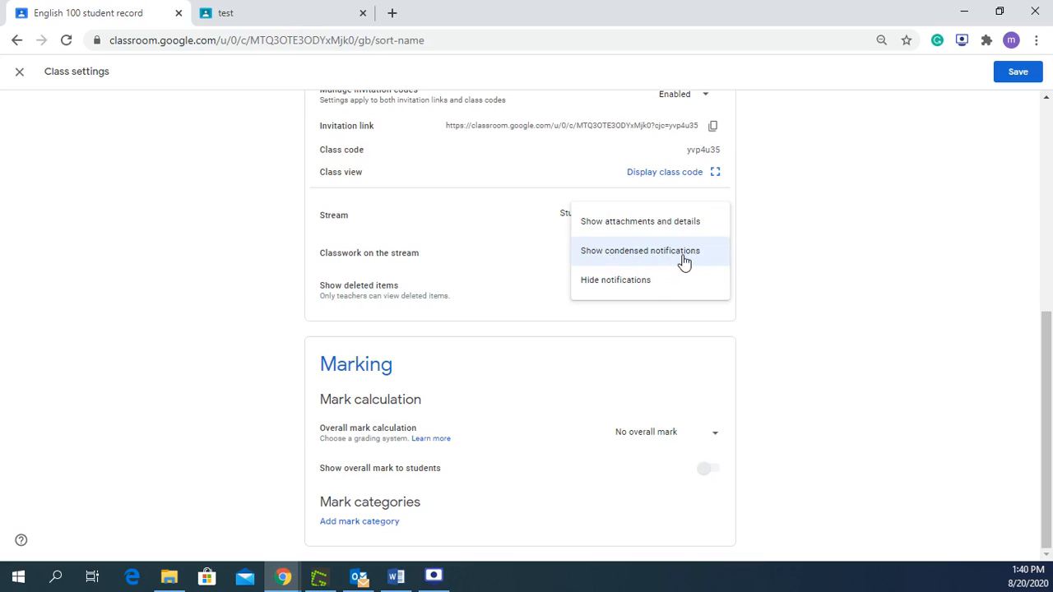
pyautogui.click(531, 259)
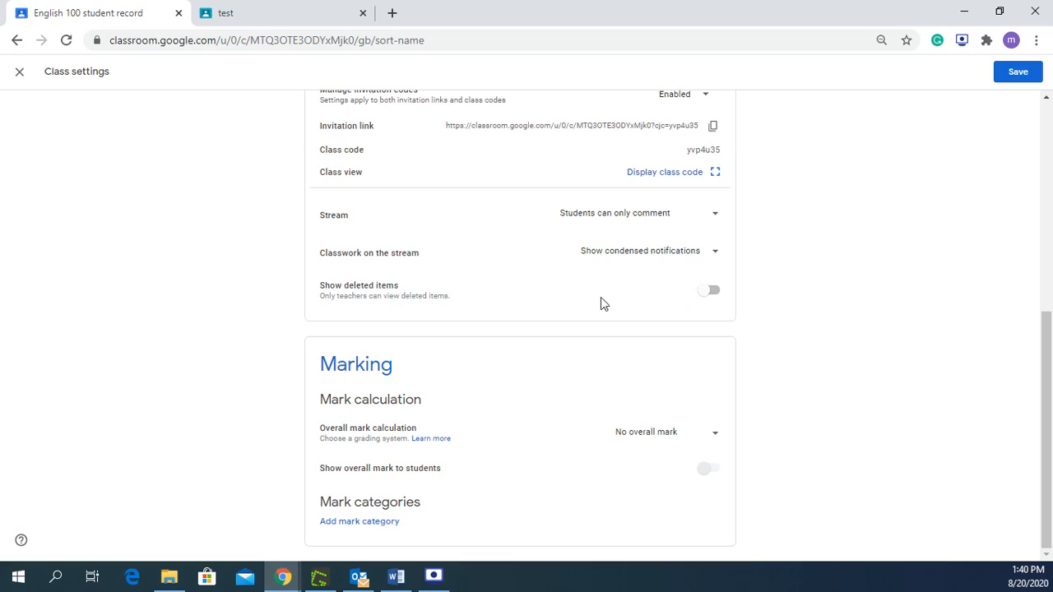
pyautogui.click(702, 297)
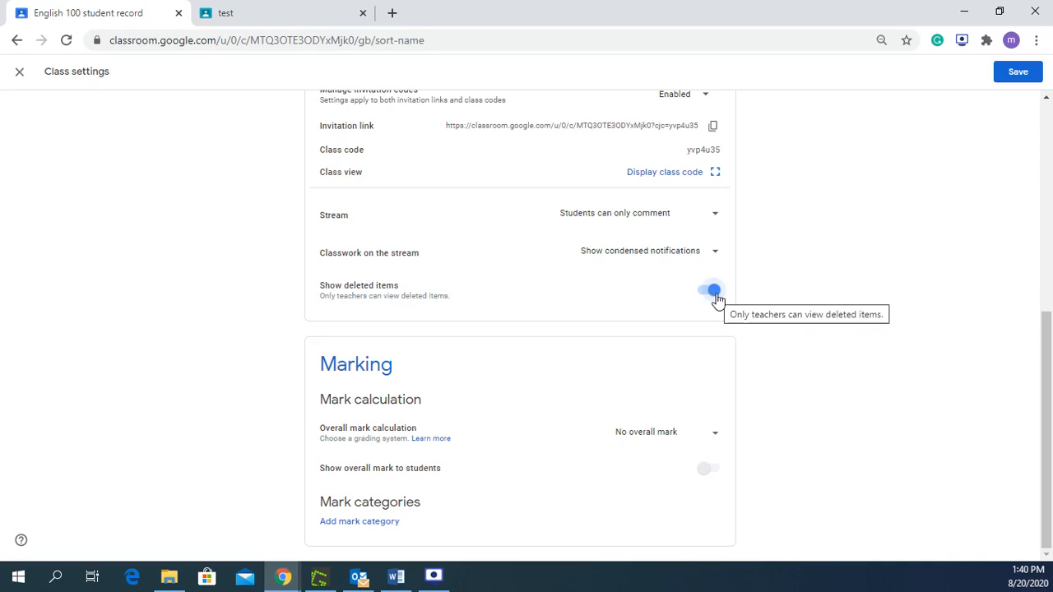
pyautogui.click(715, 293)
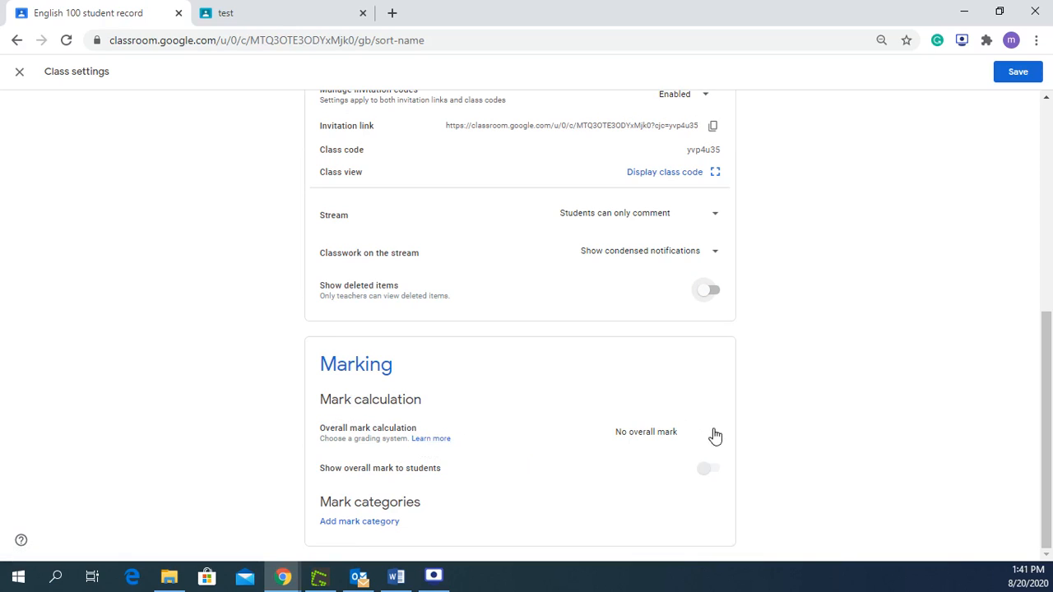
# Review the choices for Overall mark calculation in the Marking settings
pyautogui.scroll(5, 475, 365)
pyautogui.click(716, 443)
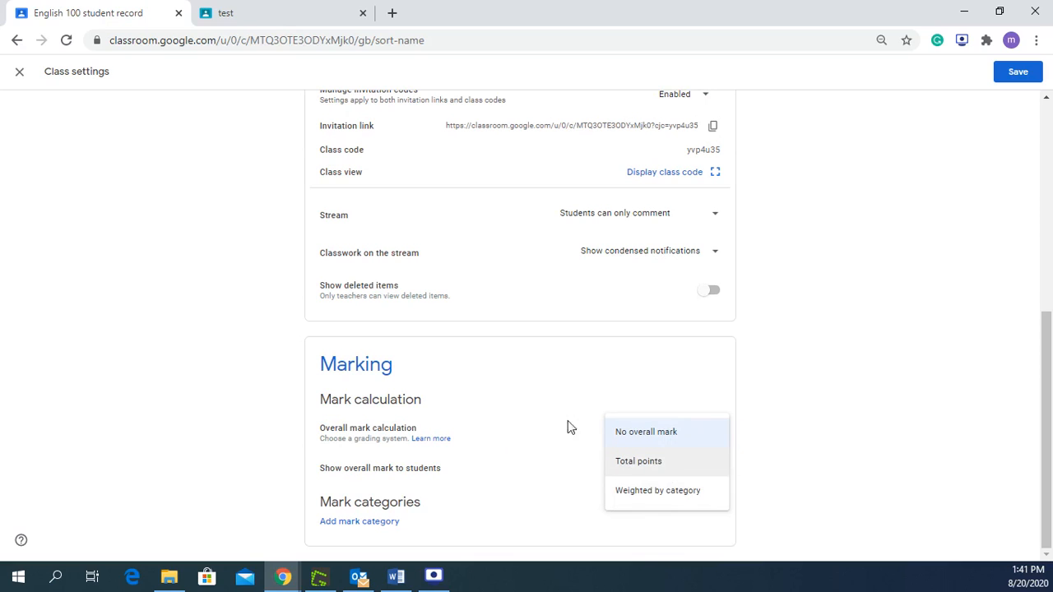
pyautogui.click(484, 373)
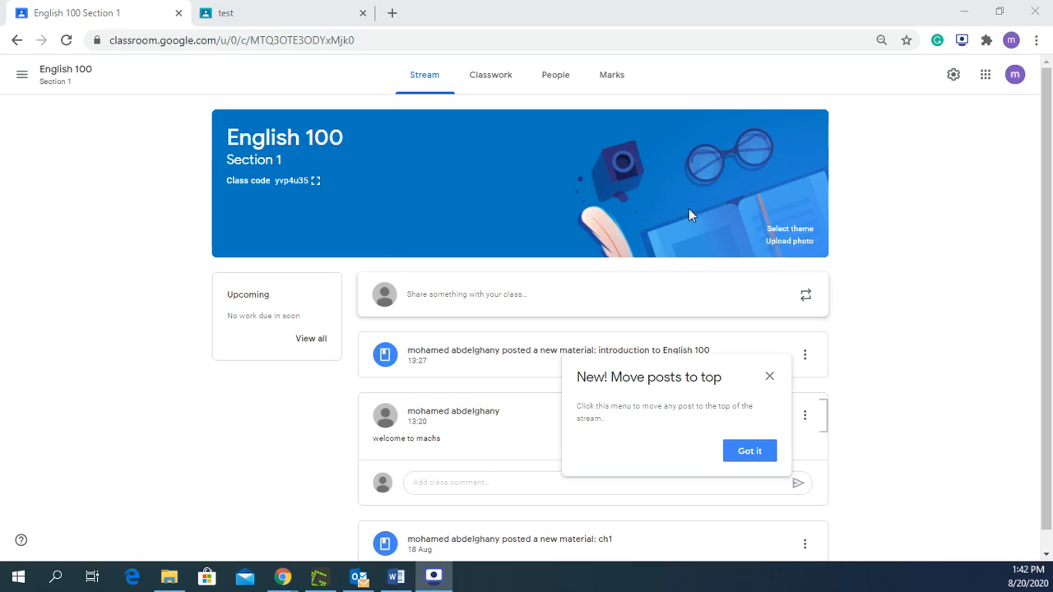
# Open the class theme gallery and browse the General, English & History and Math & Science themes
pyautogui.click(775, 230)
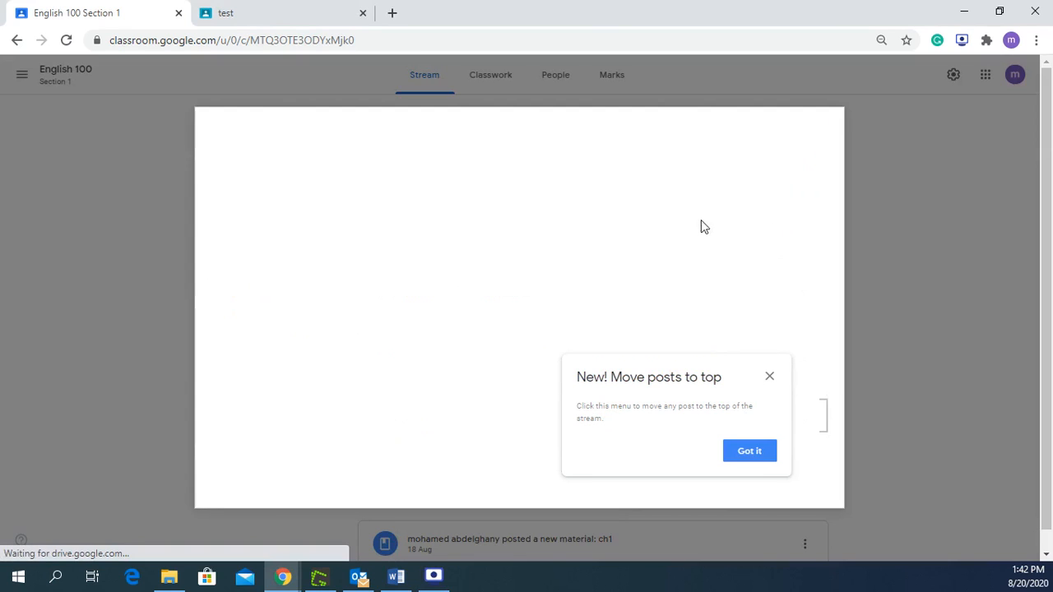
pyautogui.click(759, 457)
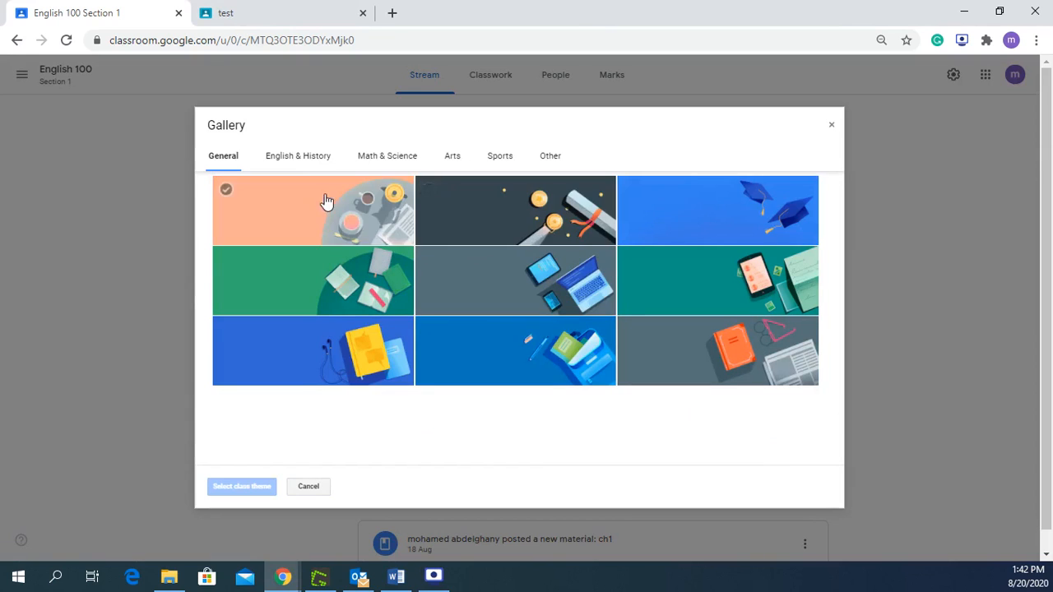
pyautogui.click(526, 280)
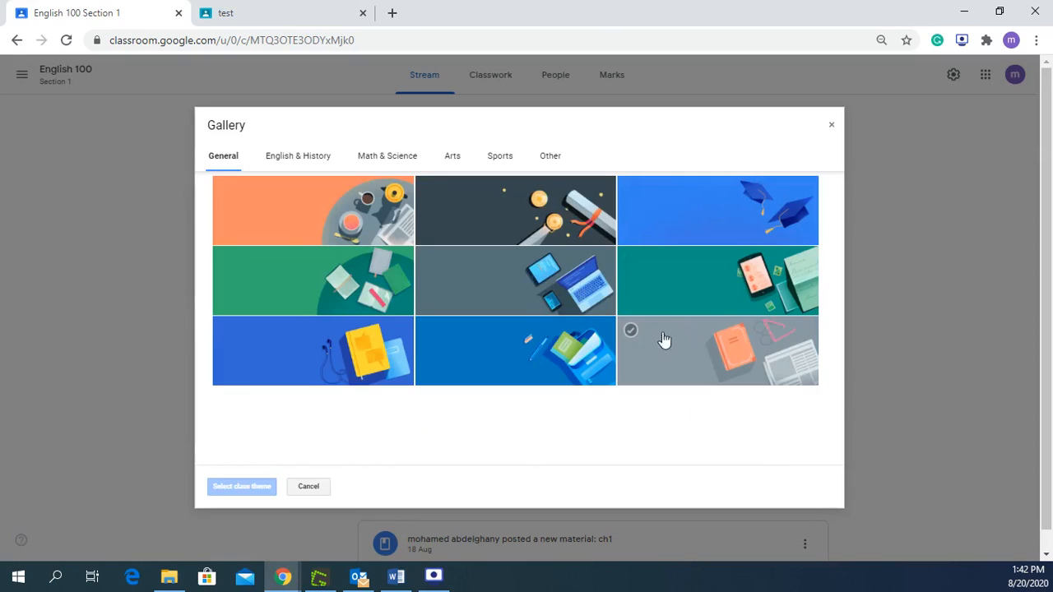
pyautogui.click(515, 359)
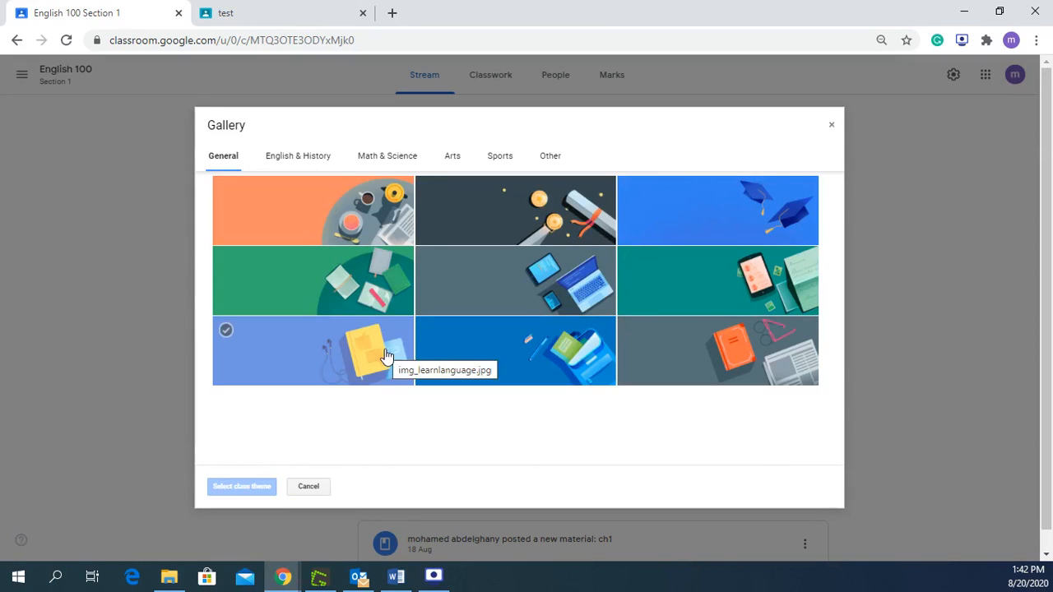
pyautogui.click(672, 367)
pyautogui.click(665, 296)
pyautogui.click(313, 156)
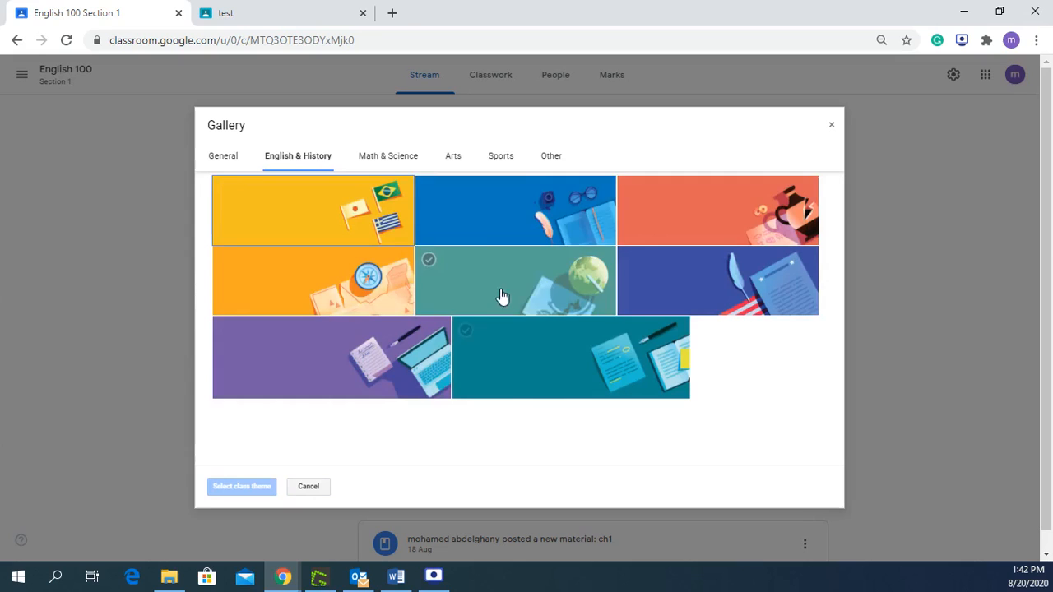
pyautogui.click(396, 160)
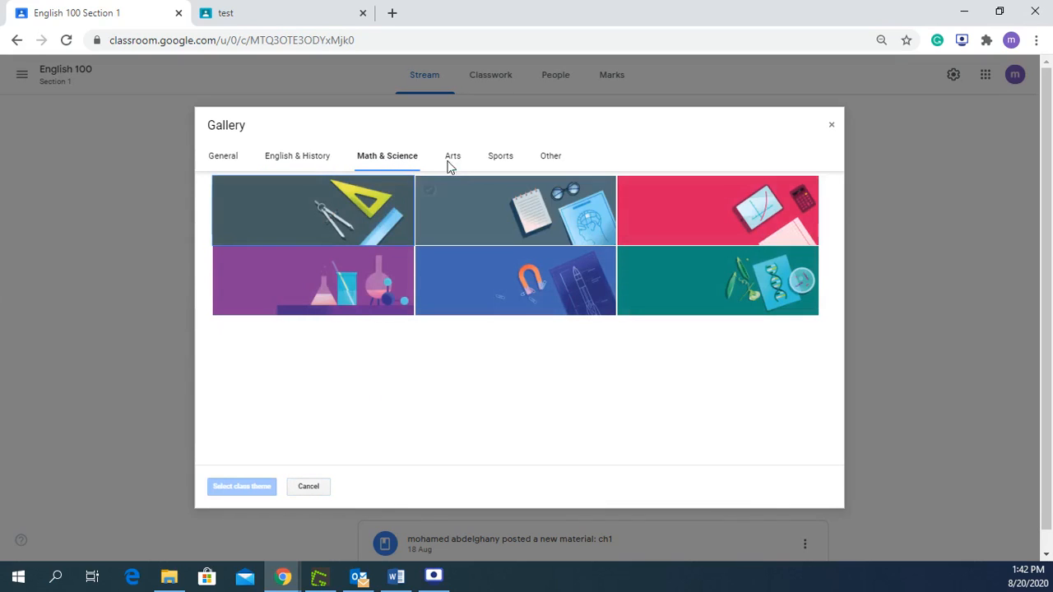
# Apply the blue English & History theme with the quill, glasses and open book to the class
pyautogui.click(330, 158)
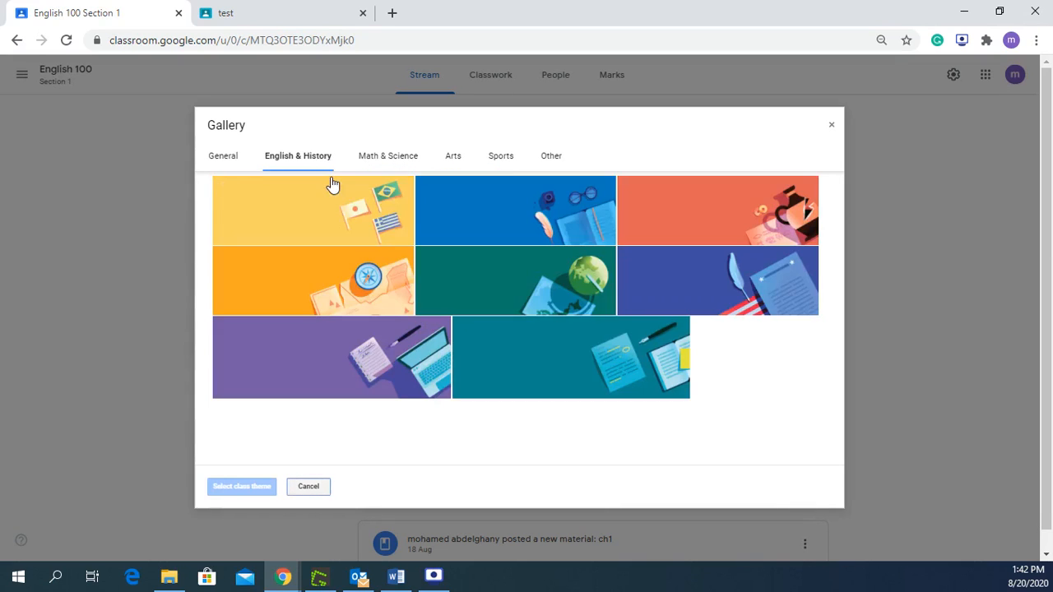
pyautogui.click(498, 234)
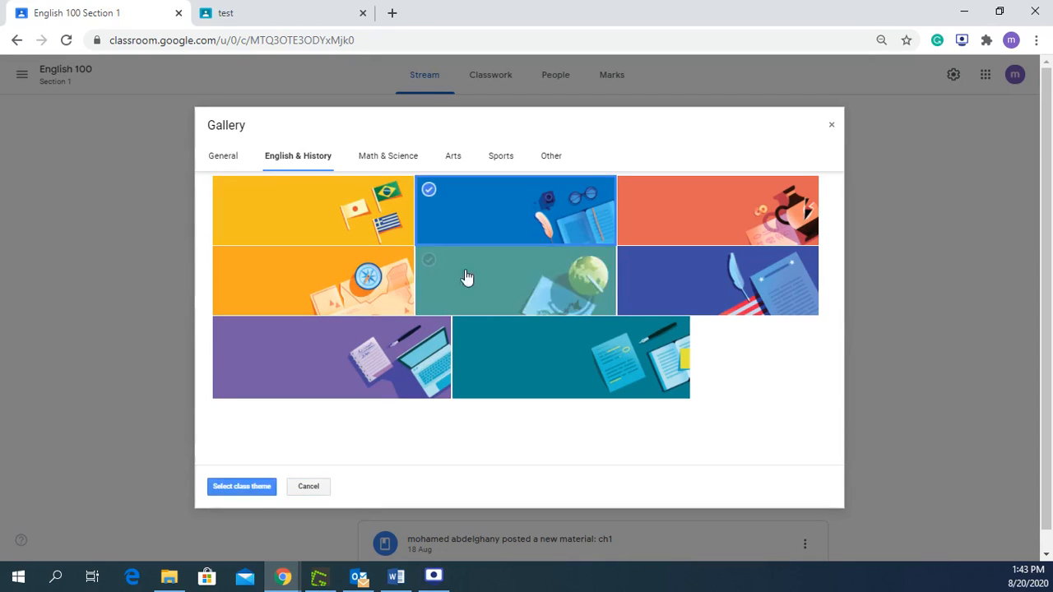
pyautogui.click(246, 490)
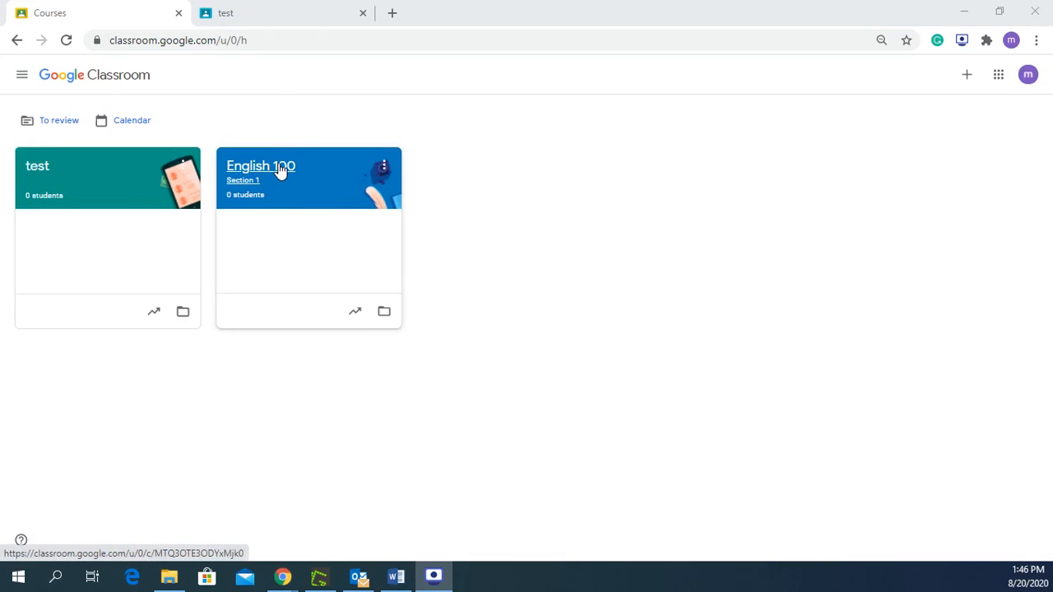
# Create a quiz assignment in the English 100 classwork and title it Quiz 1
pyautogui.click(279, 169)
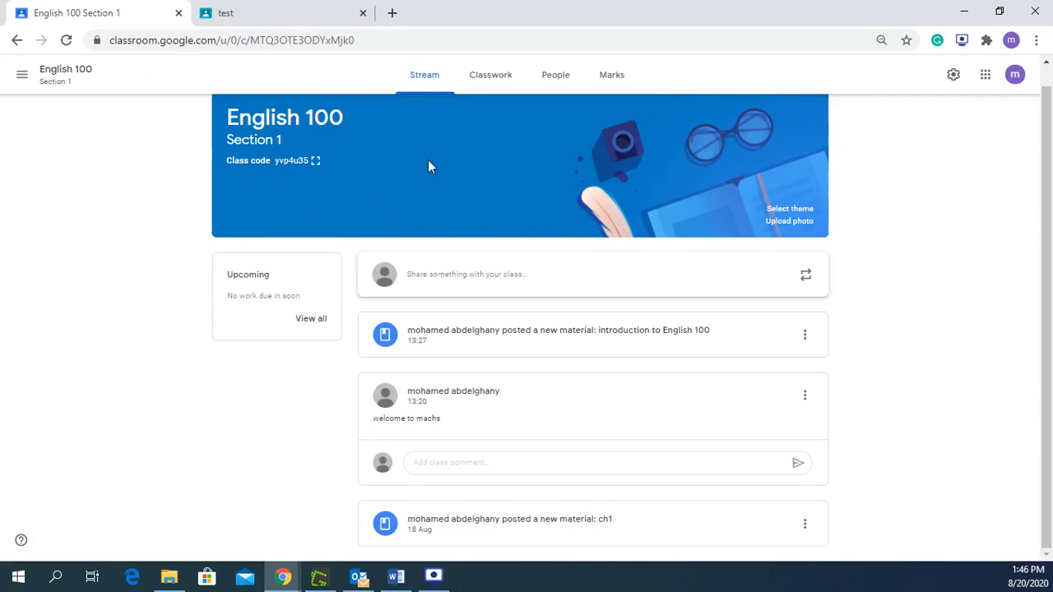
pyautogui.click(482, 83)
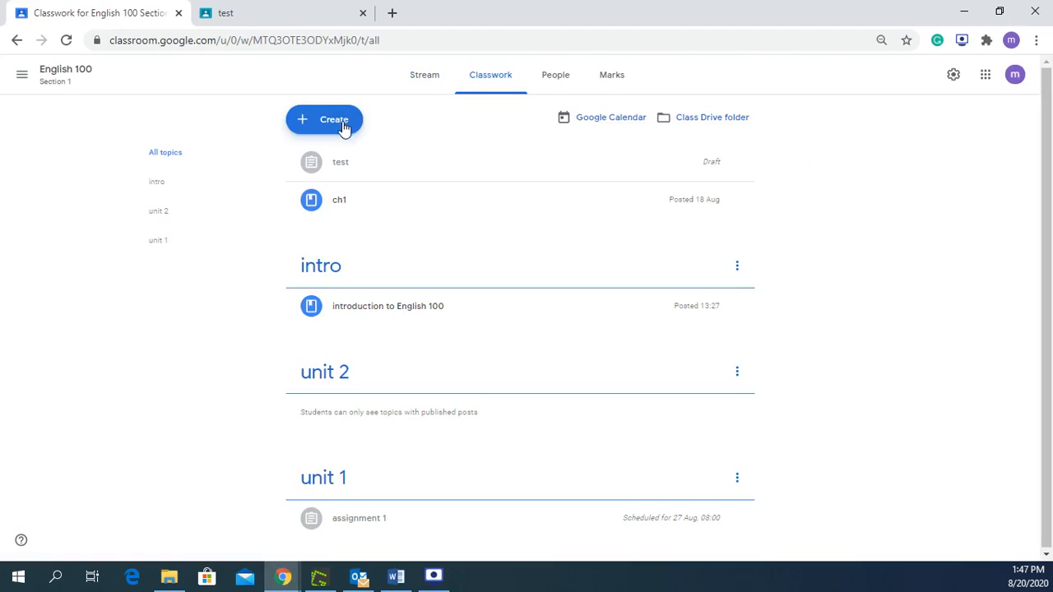
pyautogui.click(318, 120)
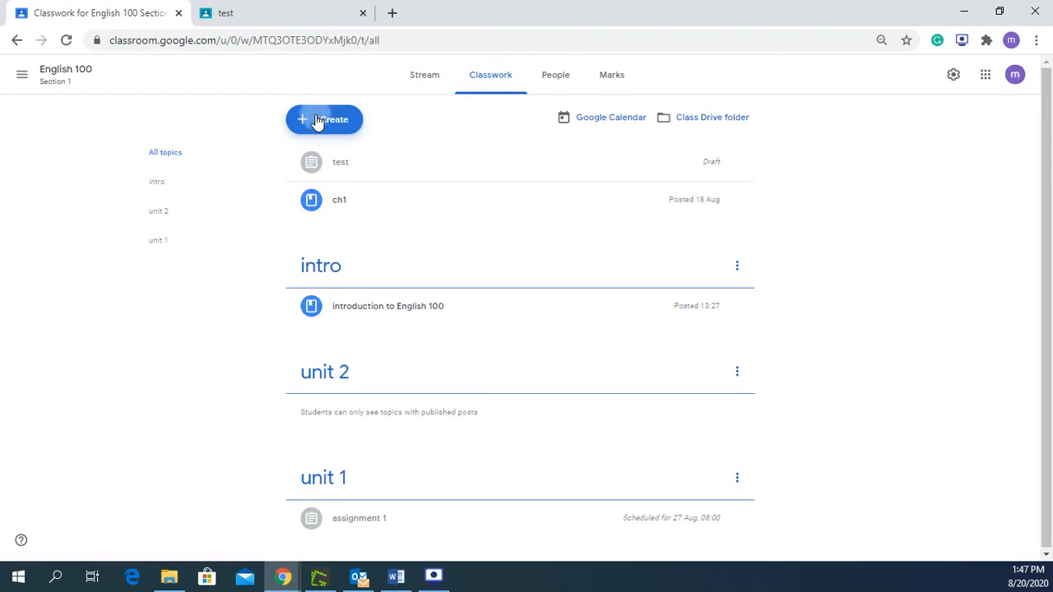
pyautogui.click(338, 195)
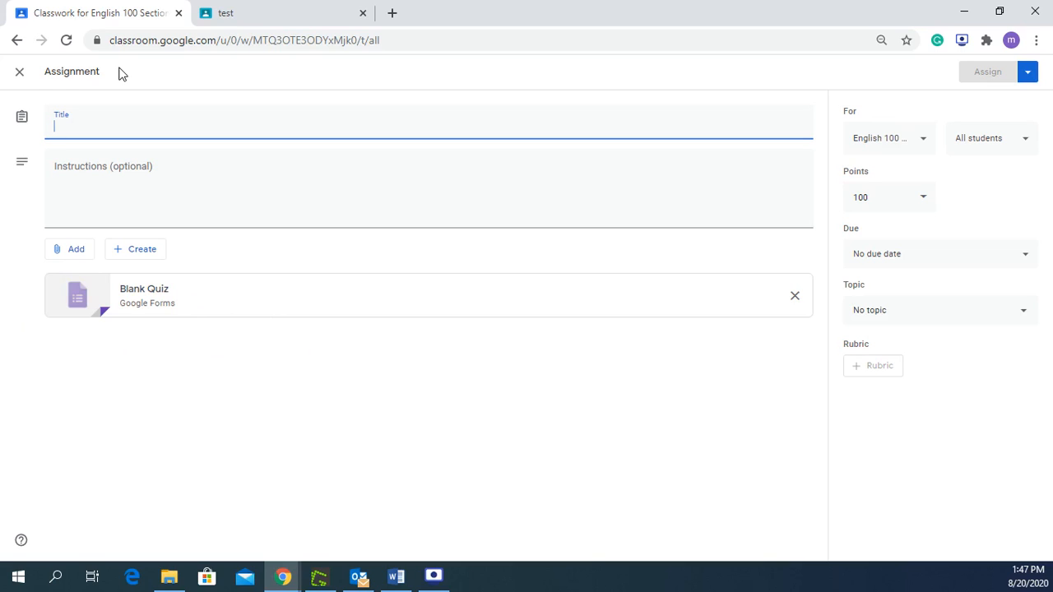
pyautogui.write('Quiz 1')
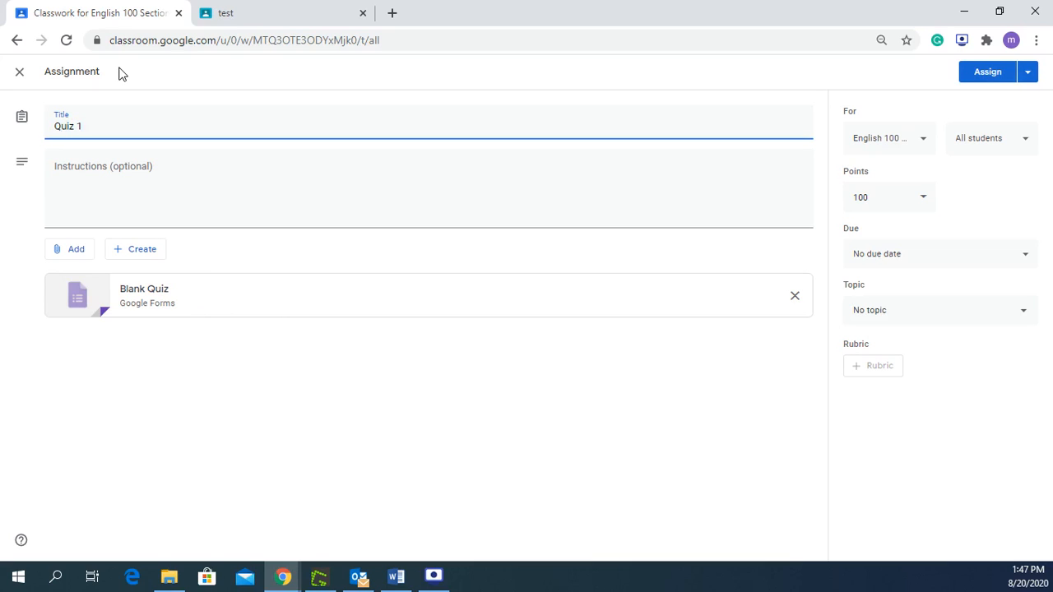
pyautogui.click(177, 205)
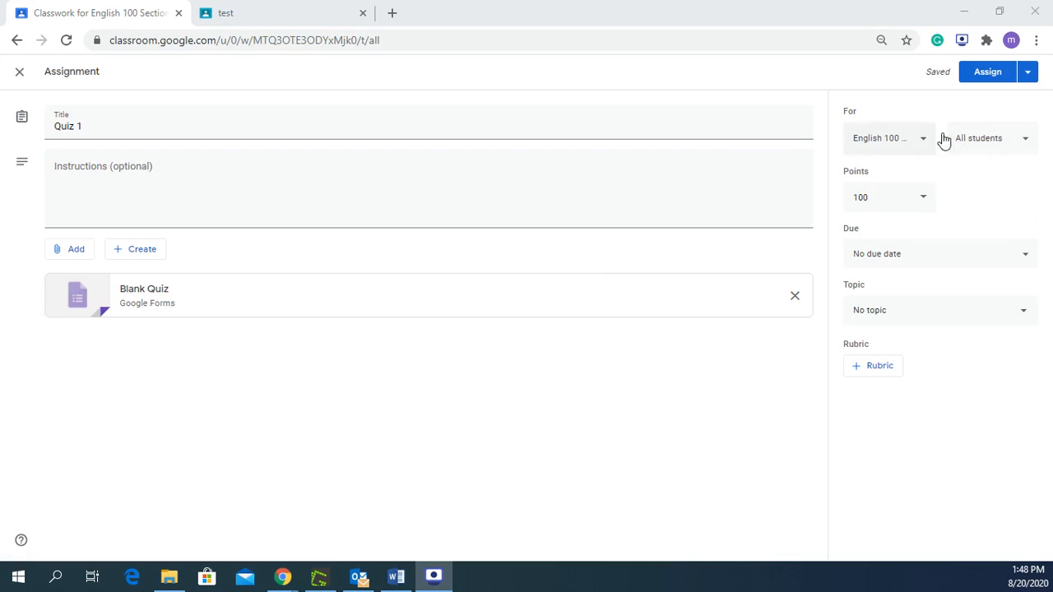
# Check the class and student recipients of the quiz assignment and set its points to 10
pyautogui.click(872, 144)
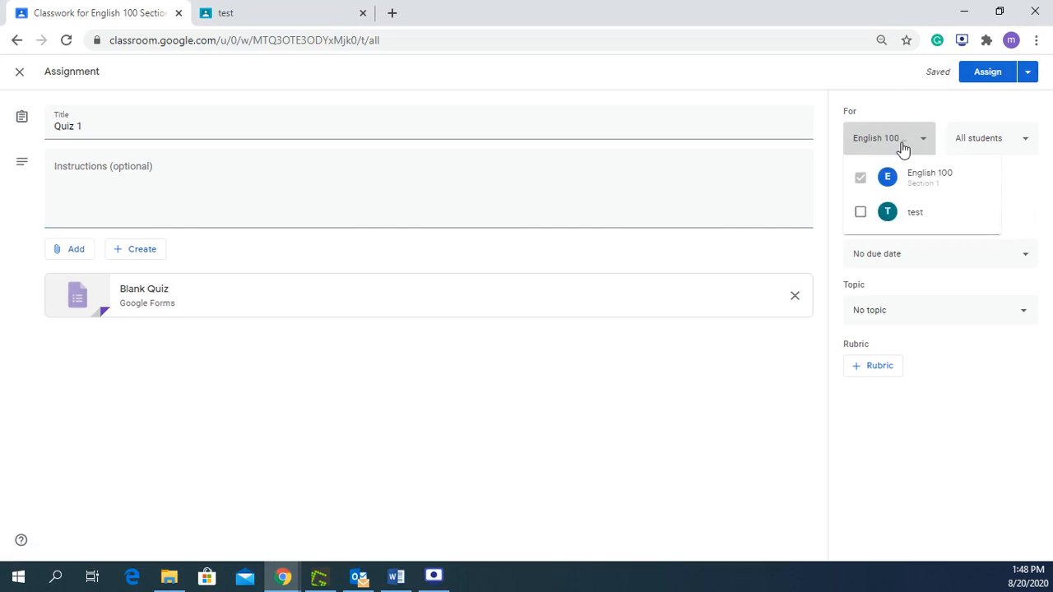
pyautogui.click(963, 140)
pyautogui.click(965, 140)
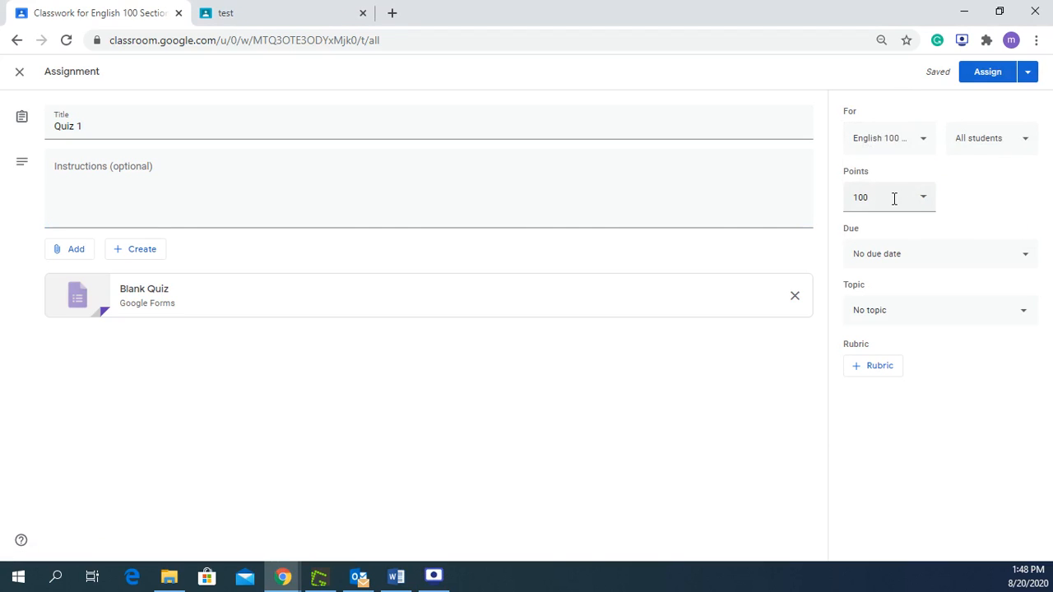
pyautogui.click(894, 198)
pyautogui.write('1')
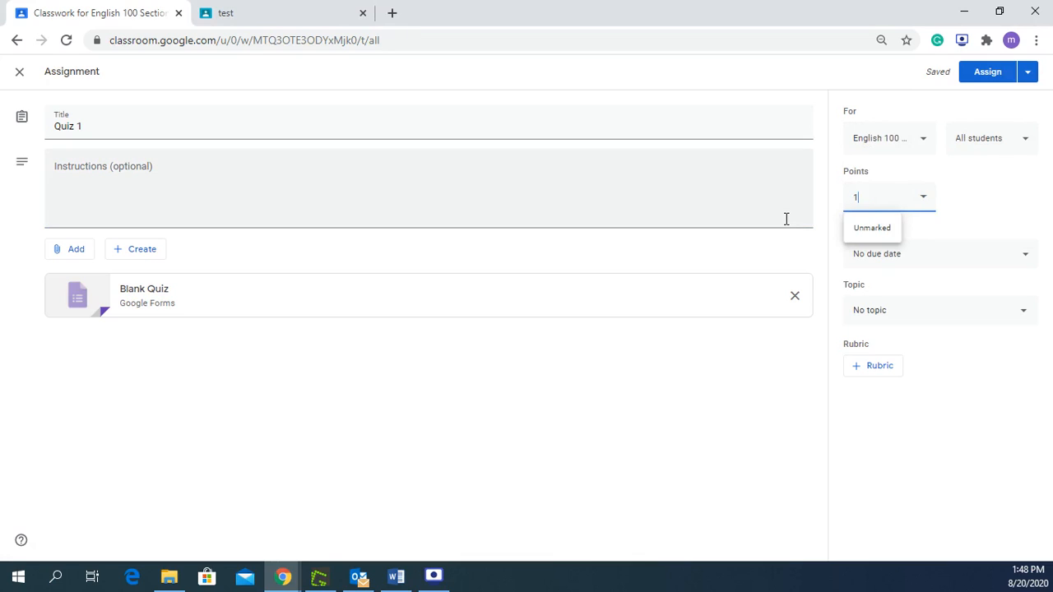
pyautogui.click(1016, 214)
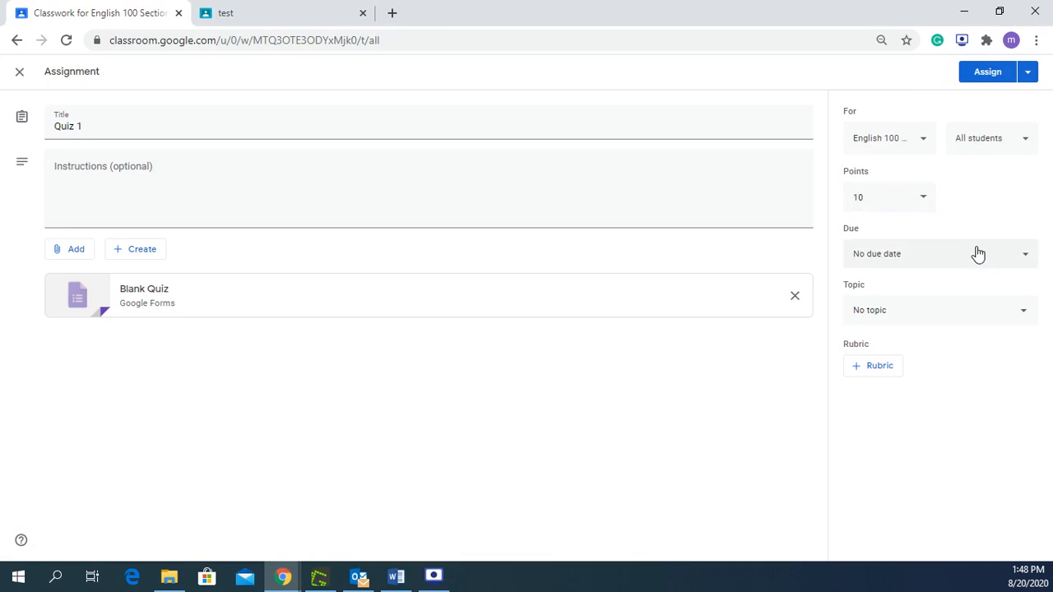
# Set the assignment's due date to 31 Aug 2020 at 23:59 and its topic to unit 2
pyautogui.click(978, 251)
pyautogui.click(950, 301)
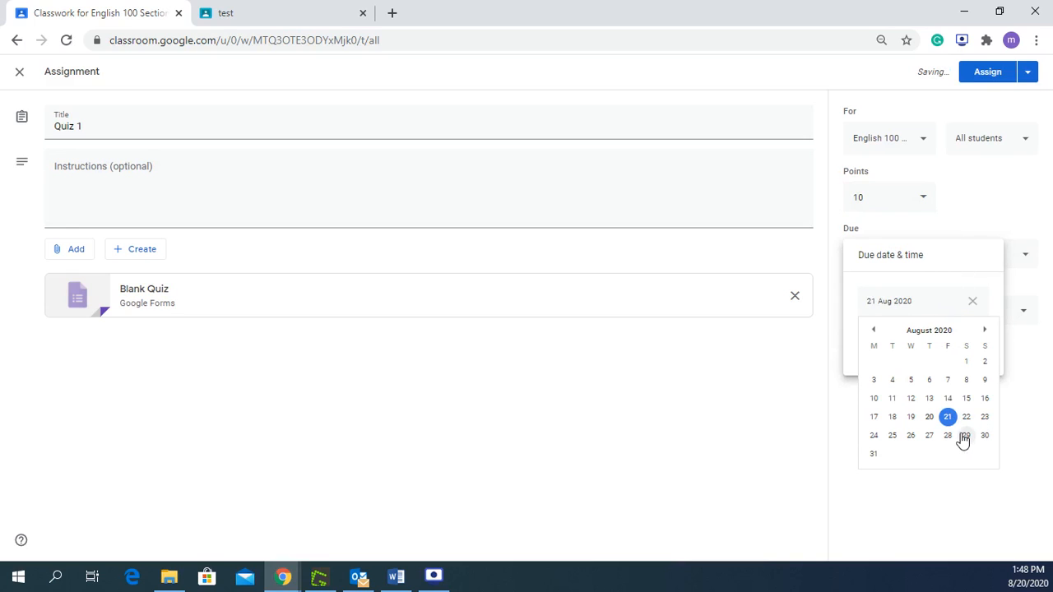
pyautogui.click(874, 454)
pyautogui.click(915, 345)
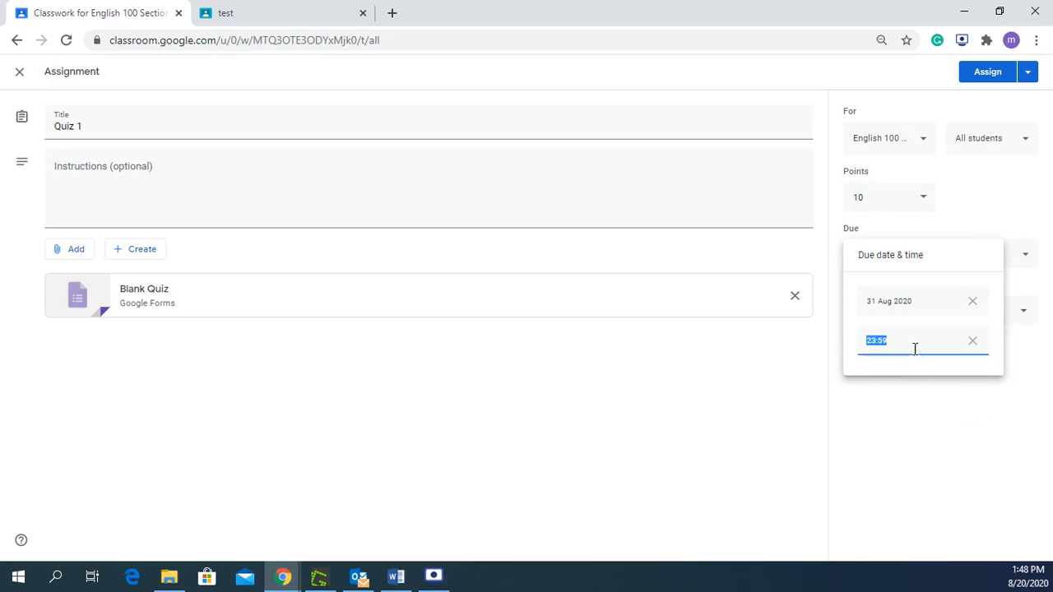
pyautogui.click(801, 396)
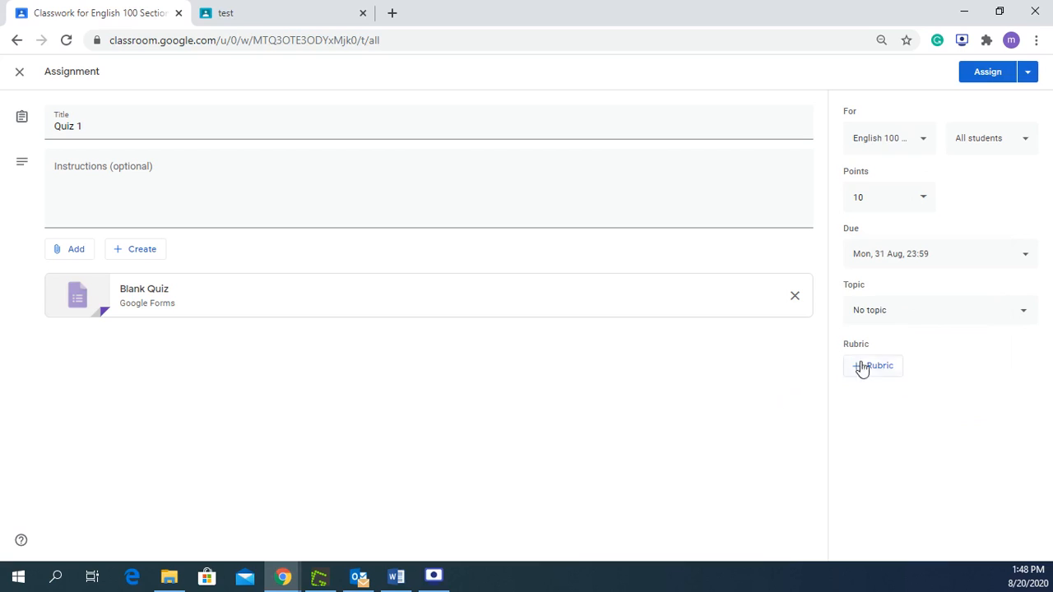
pyautogui.click(927, 316)
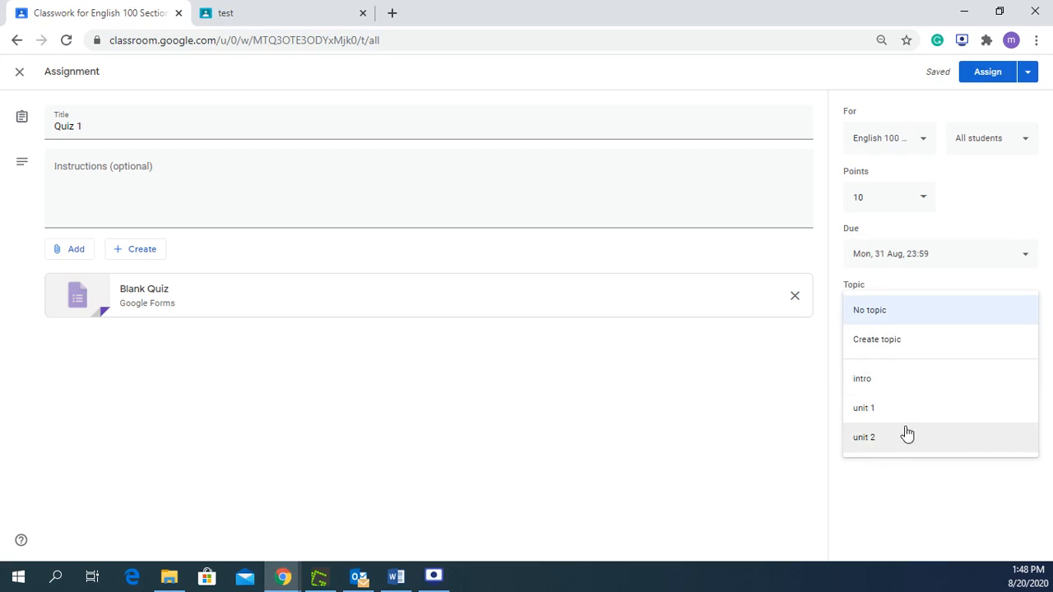
pyautogui.click(875, 444)
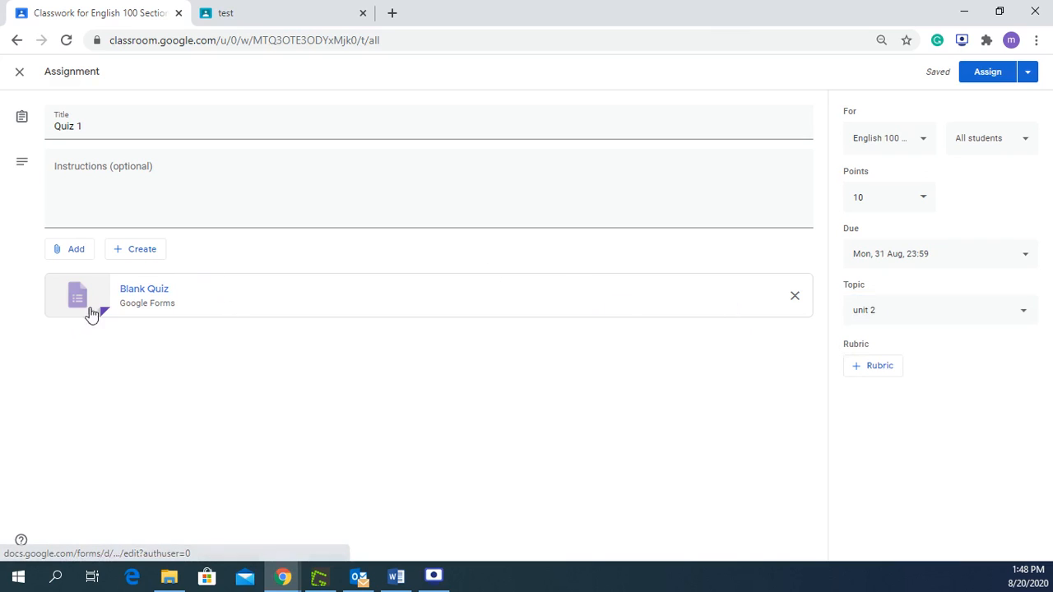
pyautogui.click(61, 257)
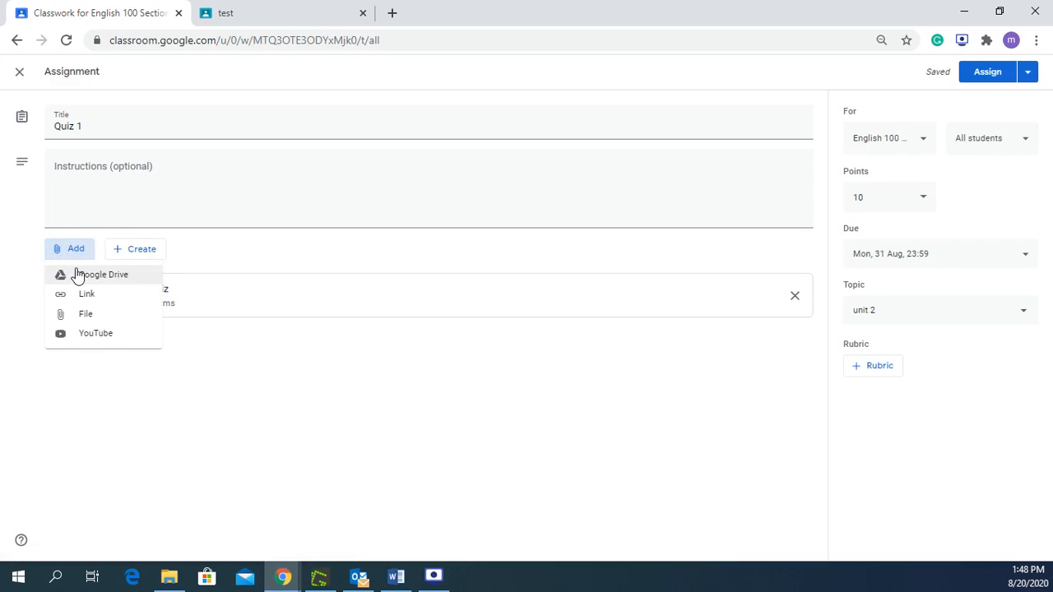
pyautogui.click(90, 342)
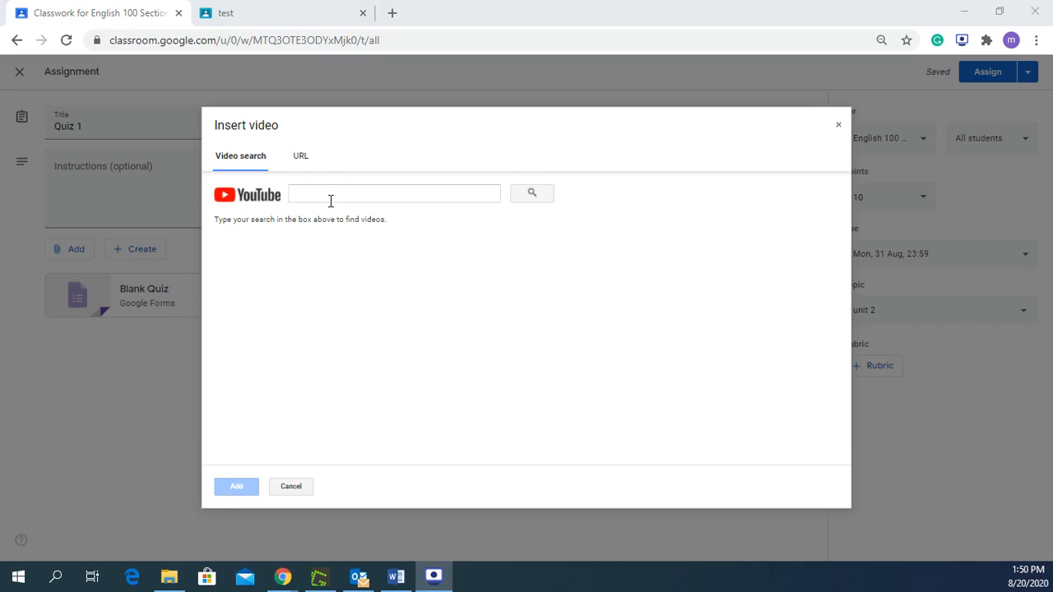
pyautogui.click(301, 162)
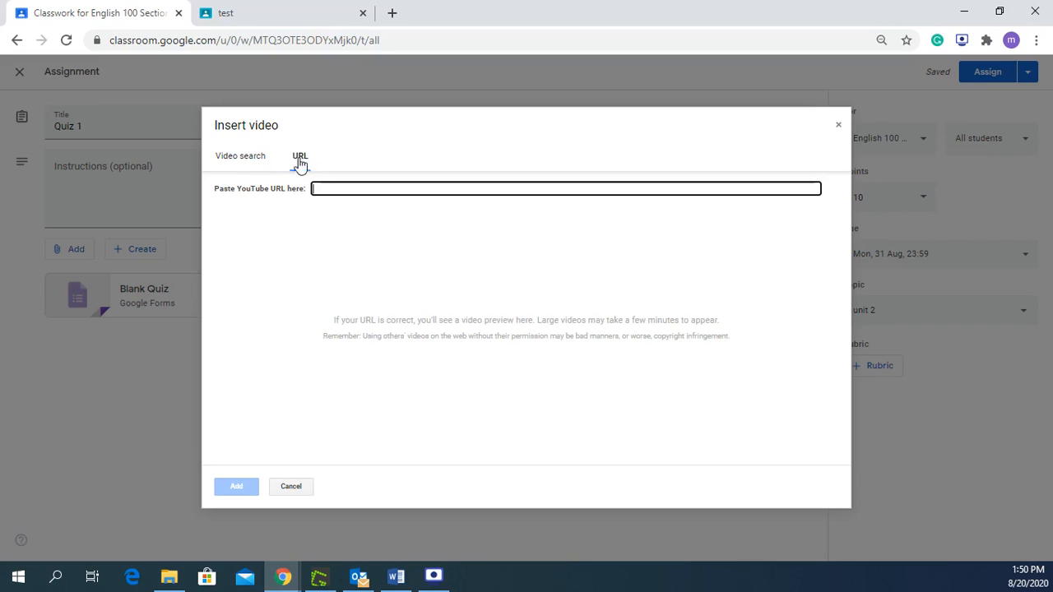
pyautogui.rightClick(327, 190)
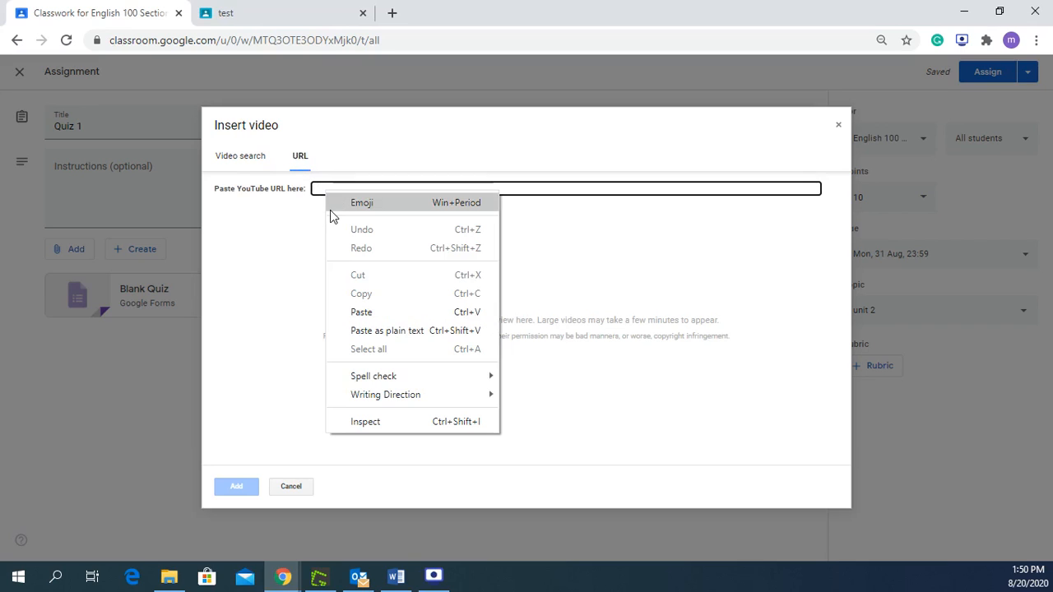
pyautogui.click(360, 313)
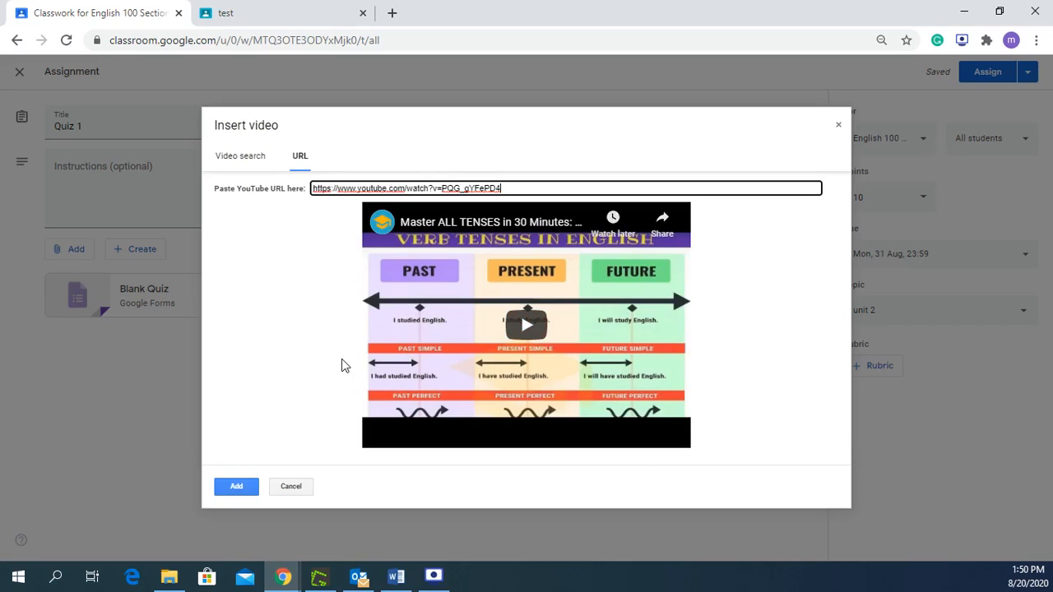
pyautogui.click(237, 487)
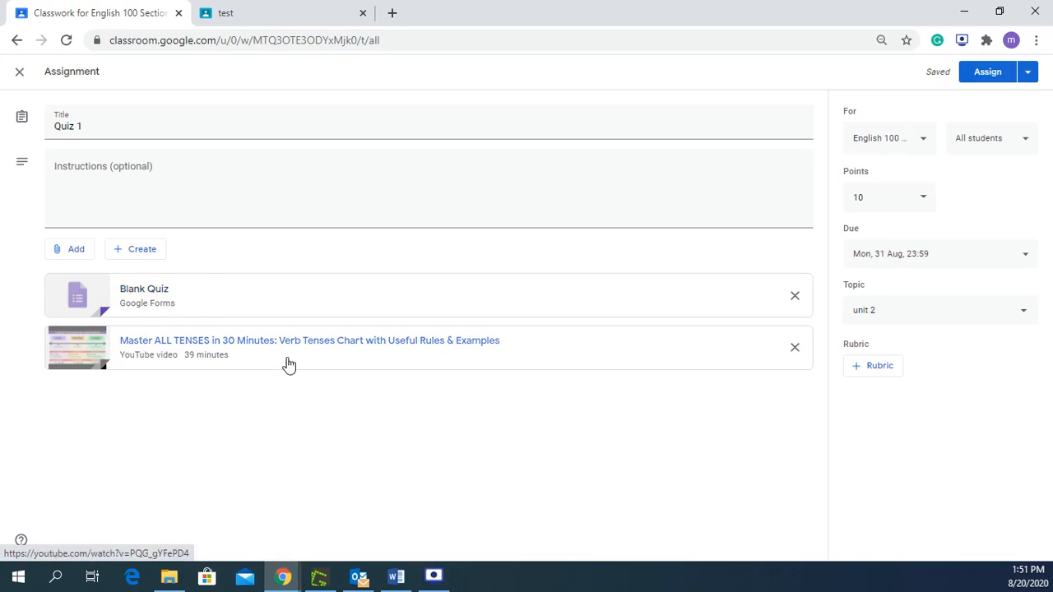
# Review the kinds of attachments that can be added to or created for the assignment
pyautogui.click(92, 253)
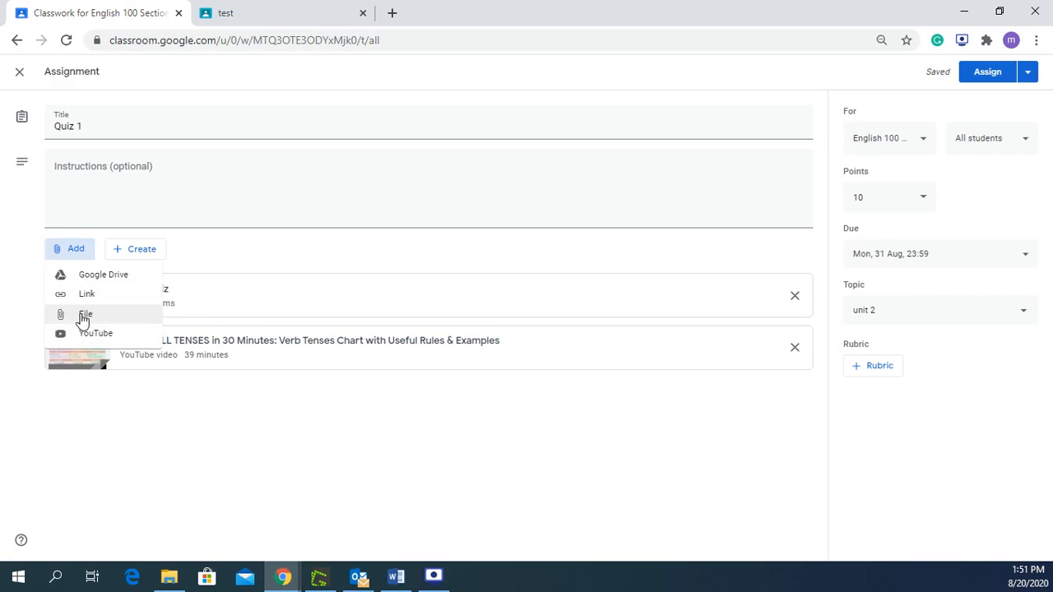
pyautogui.click(131, 251)
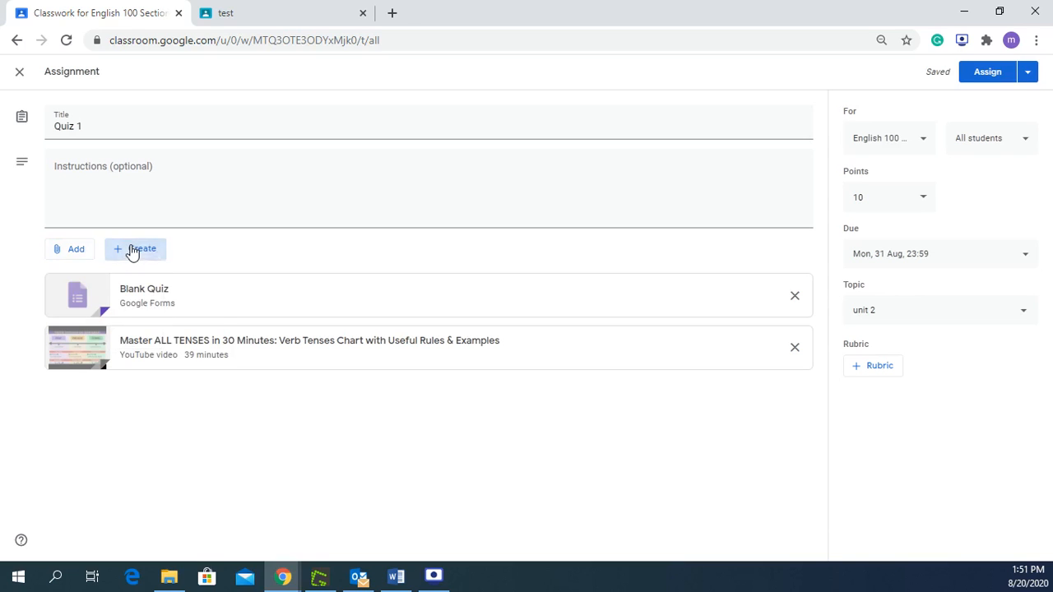
pyautogui.click(132, 251)
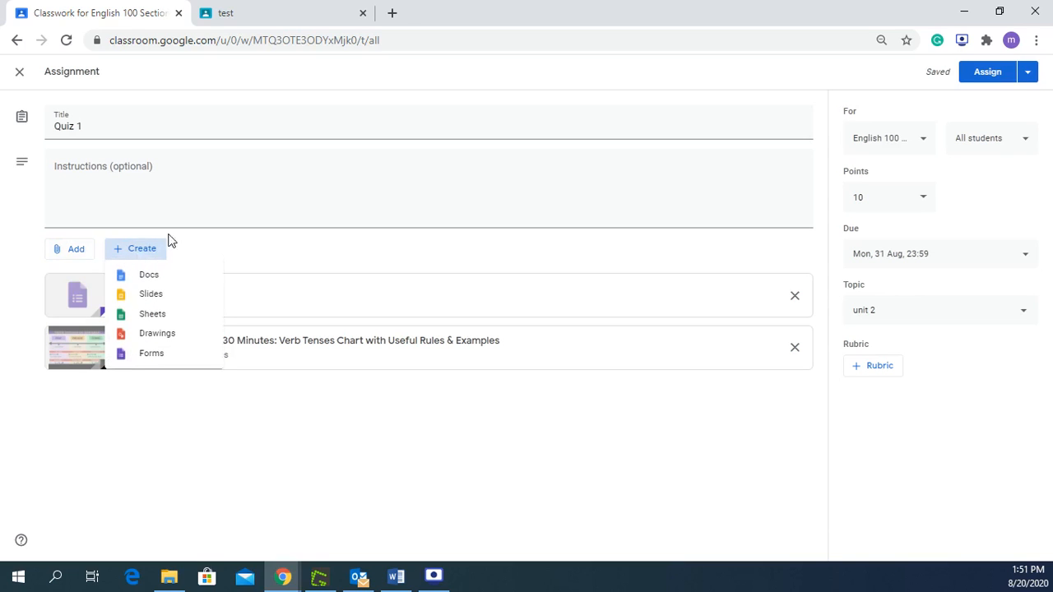
pyautogui.click(151, 435)
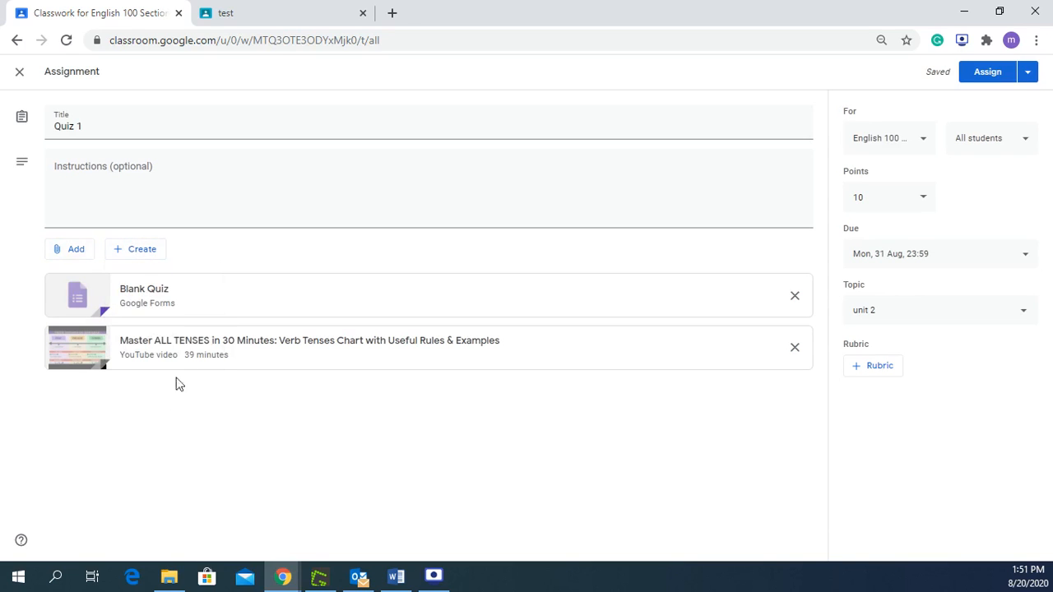
# Open the attached Blank Quiz form, dismiss the tour offer, and title the first question "what is the past tense of swim"
pyautogui.click(129, 295)
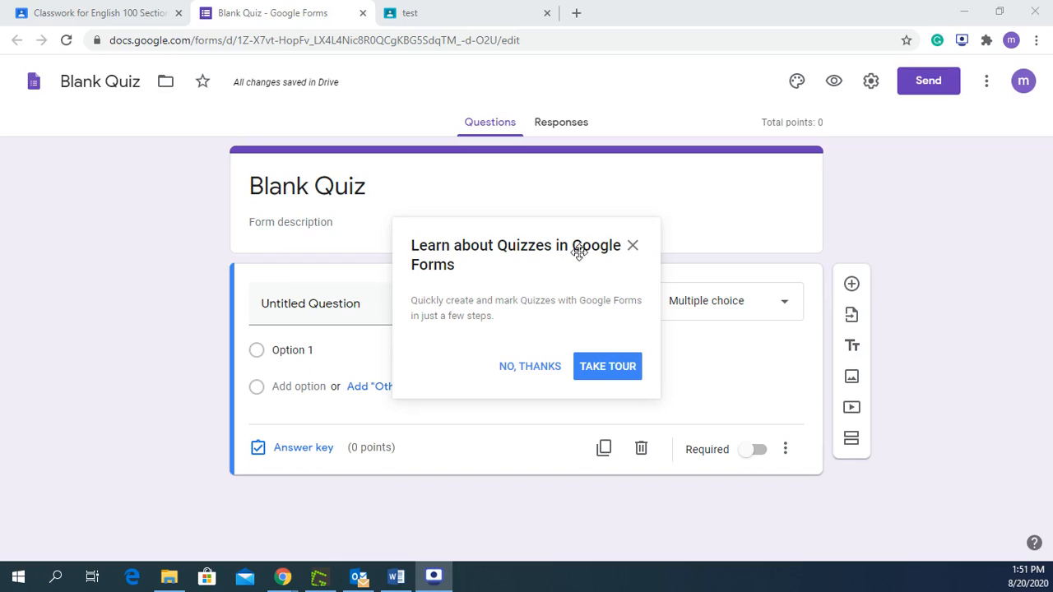
pyautogui.click(631, 246)
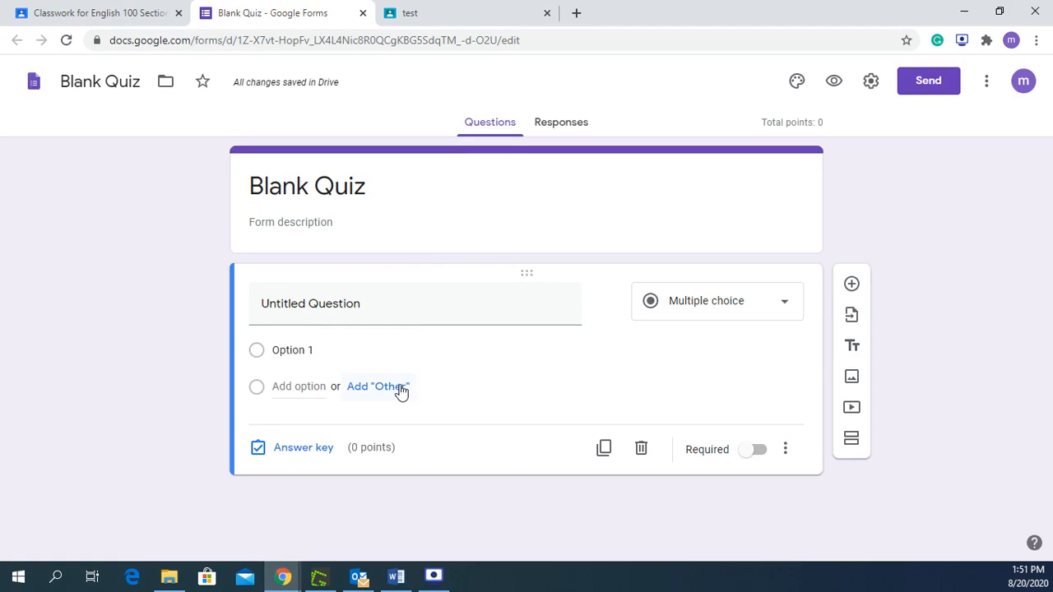
pyautogui.click(319, 303)
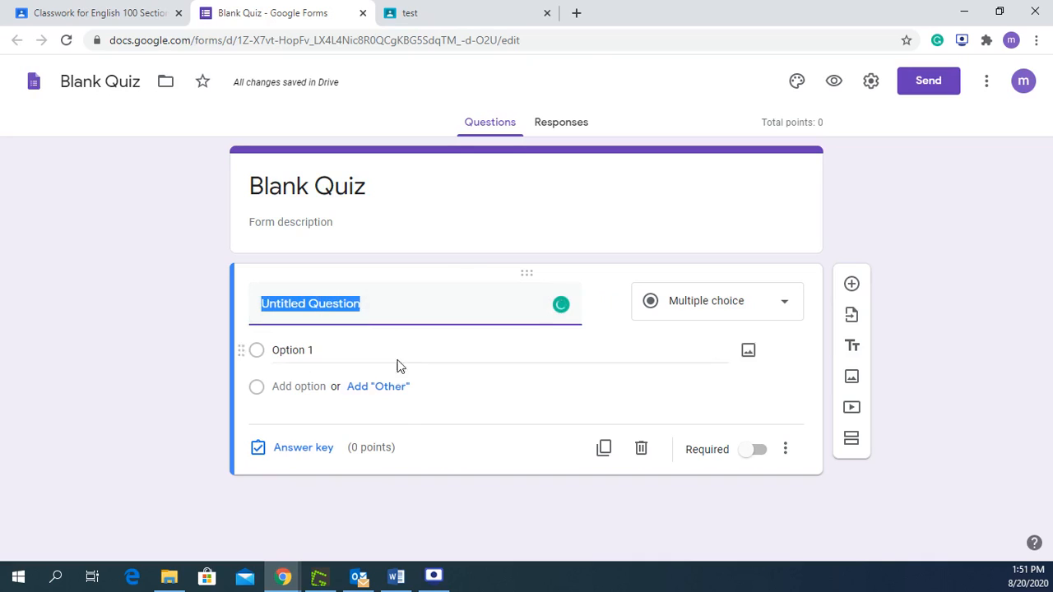
pyautogui.write('what is')
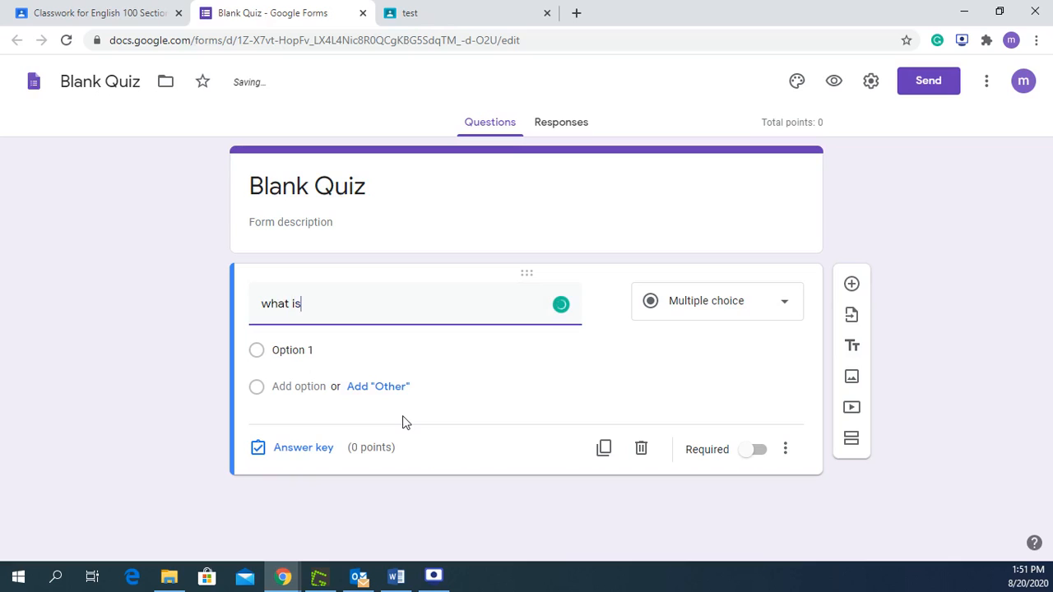
pyautogui.write('past th')
pyautogui.press('BackSpace')
pyautogui.write('e')
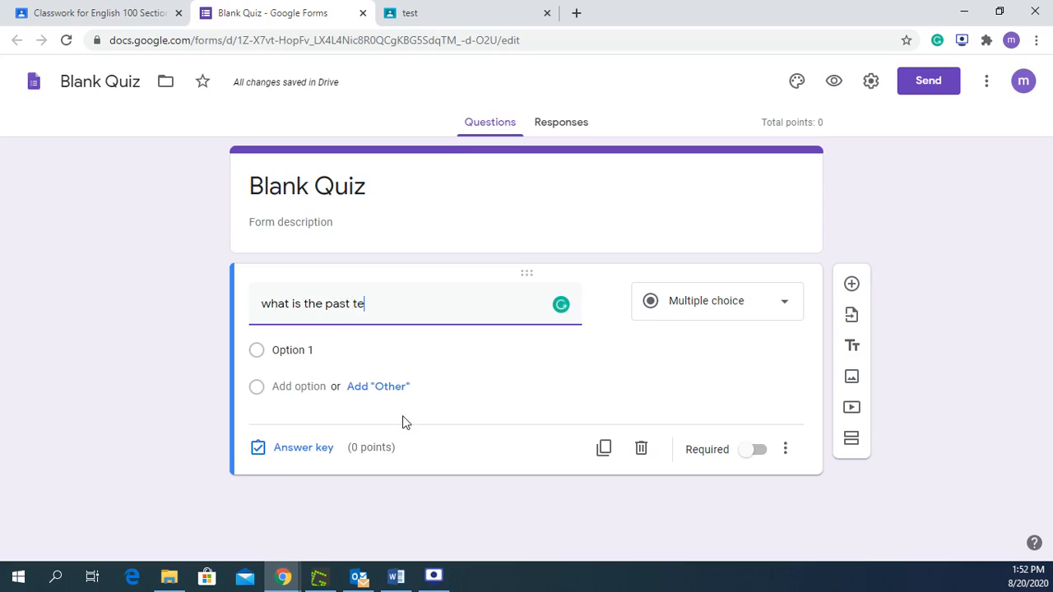
pyautogui.write('nse of swim')
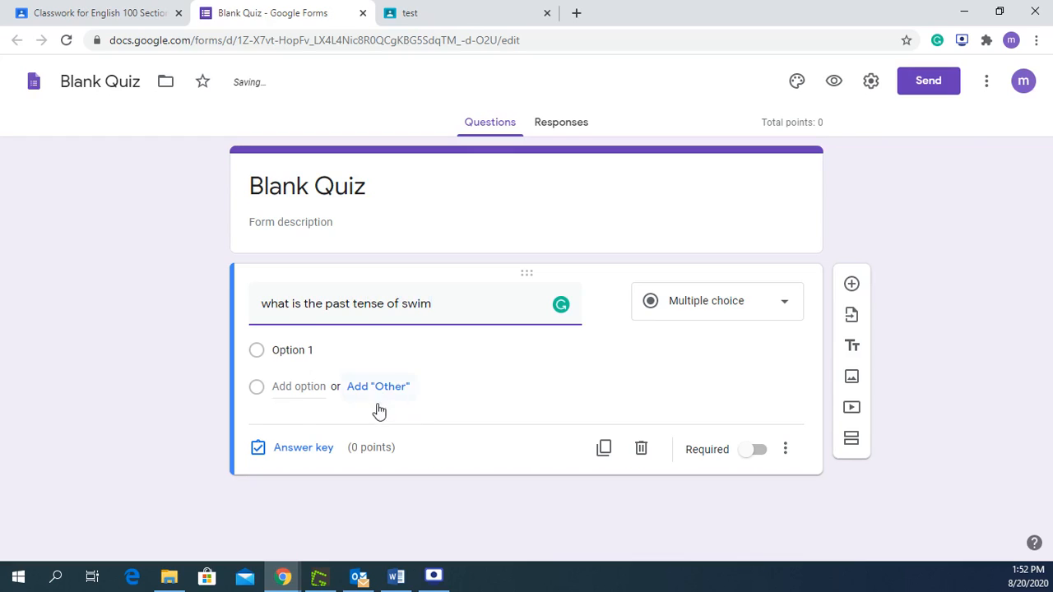
# Give the swim question the four answer options "swimming", "swam", "swimed" and "non of the above"
pyautogui.click(287, 351)
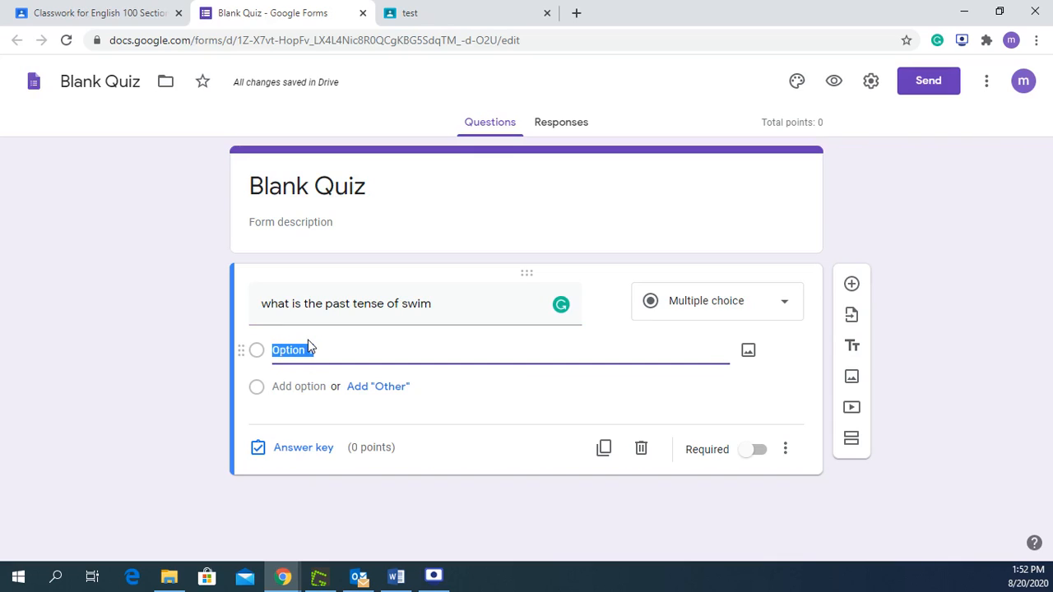
pyautogui.write('swimming')
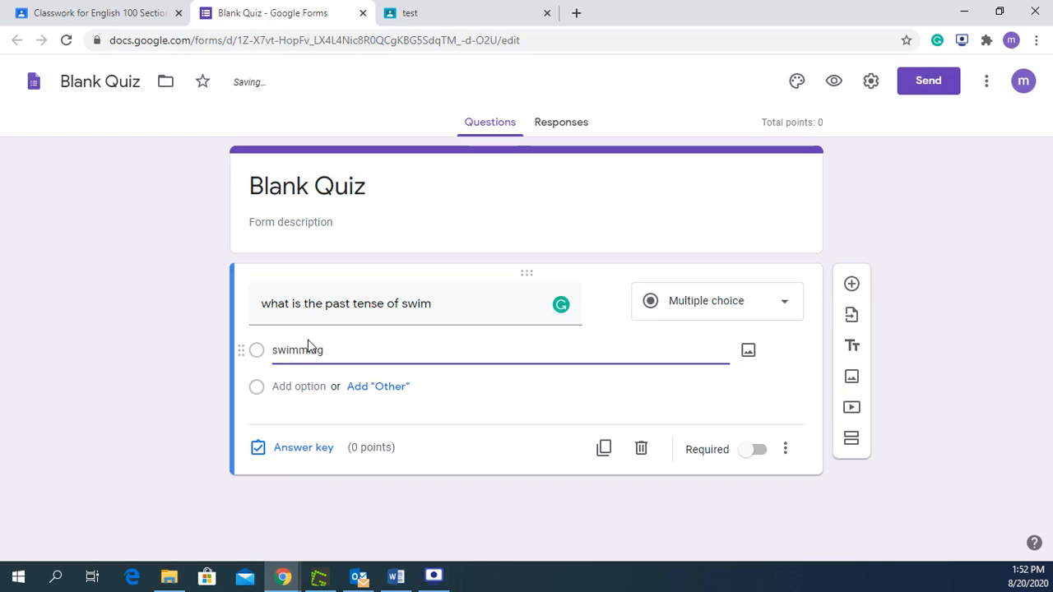
pyautogui.press('Return')
pyautogui.write('swam')
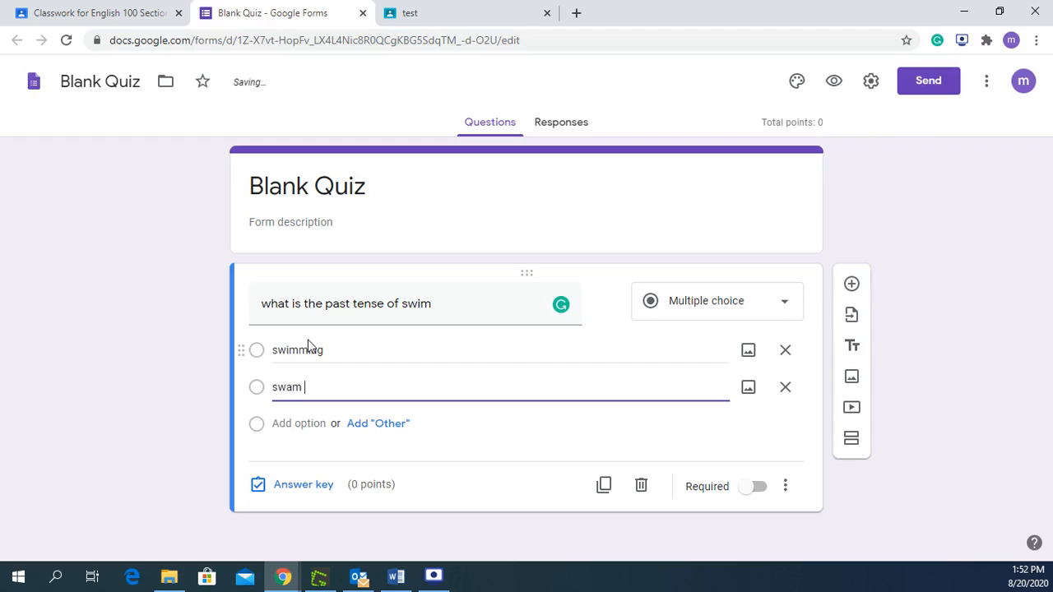
pyautogui.press('Return')
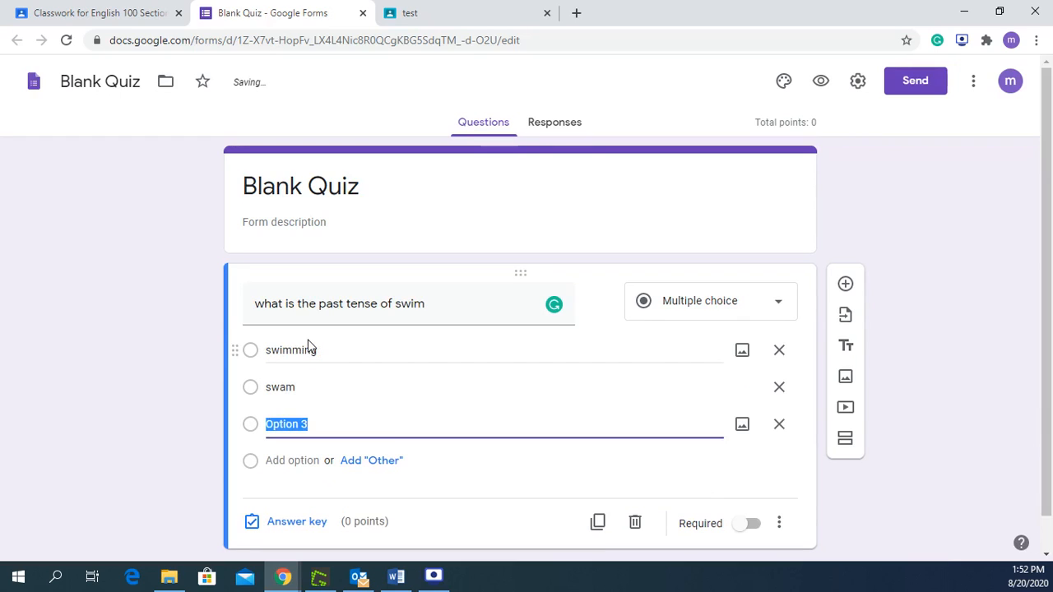
pyautogui.write('swa')
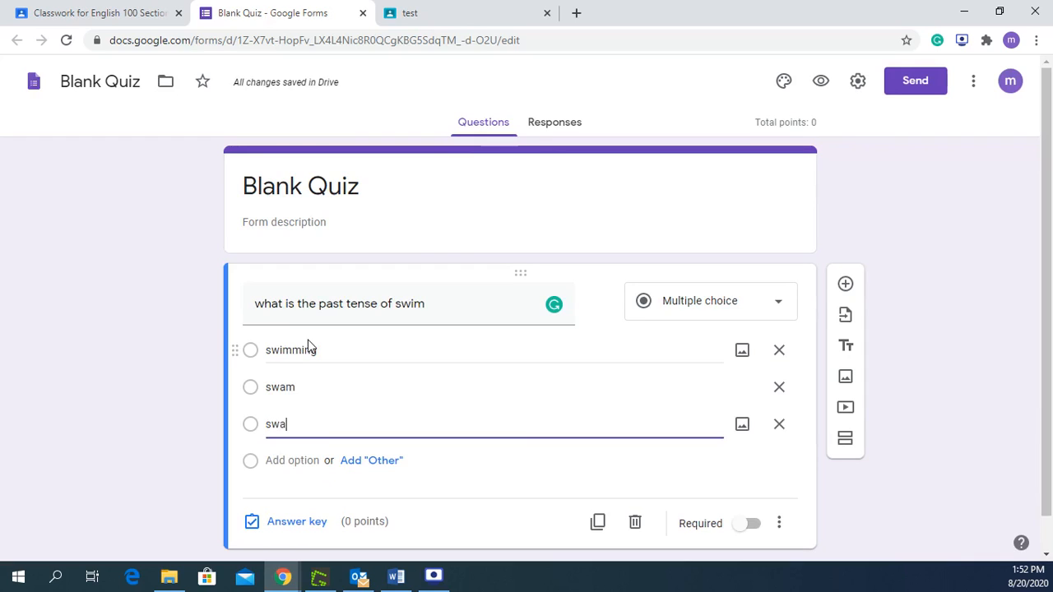
pyautogui.press('BackSpace')
pyautogui.write('imed')
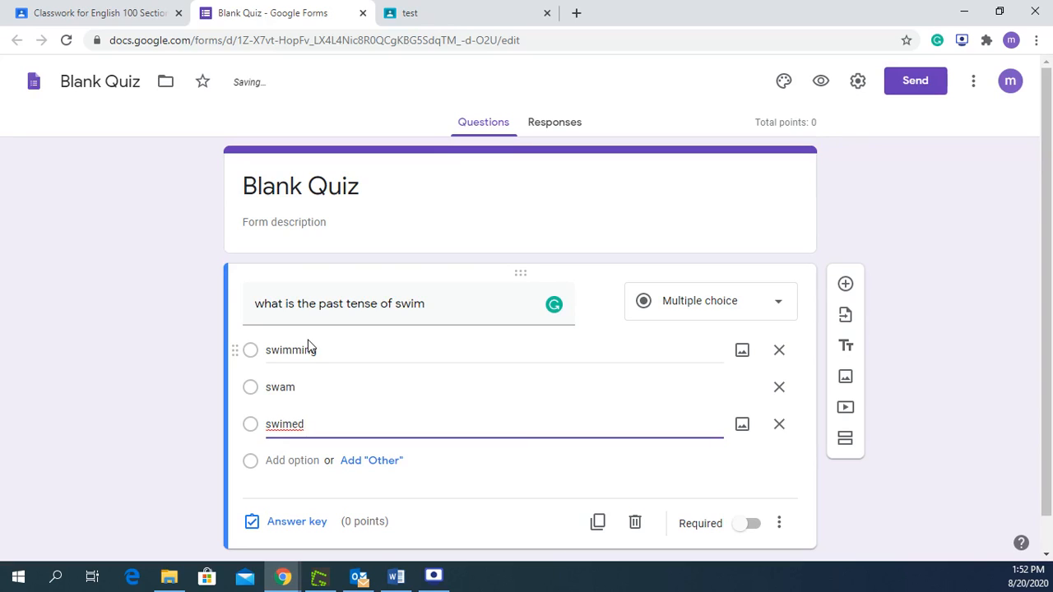
pyautogui.press('Return')
pyautogui.write('non of the above')
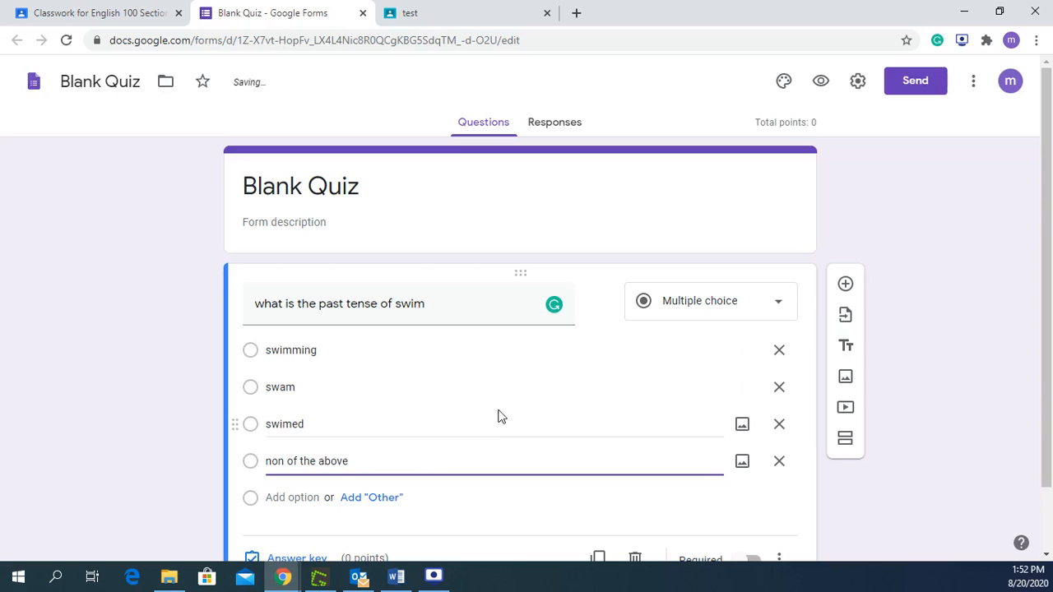
pyautogui.scroll(-1, 460, 366)
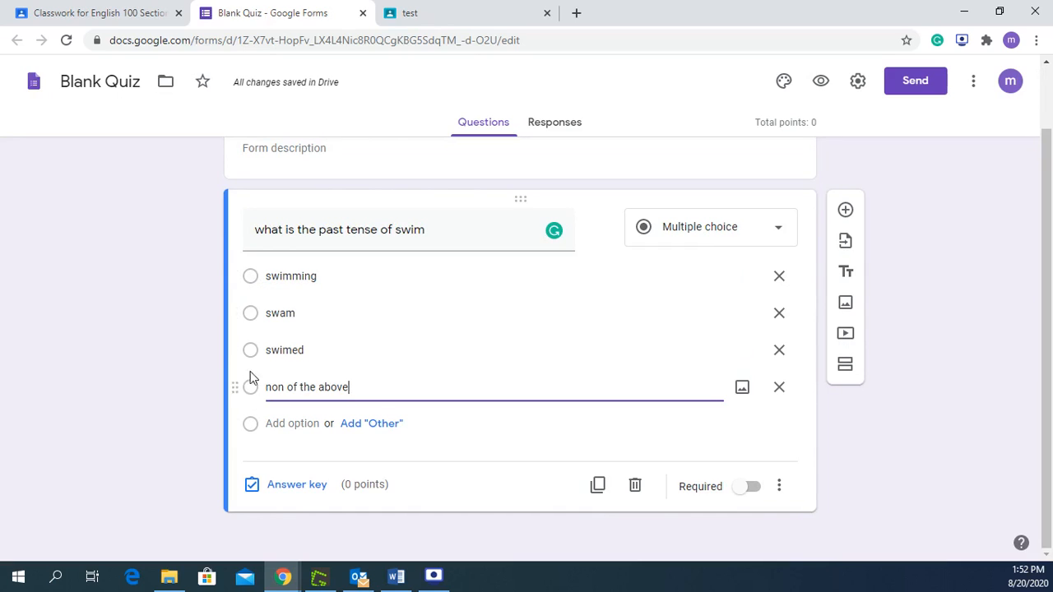
# Mark "swam" as the correct answer in the swim question's answer key
pyautogui.click(251, 322)
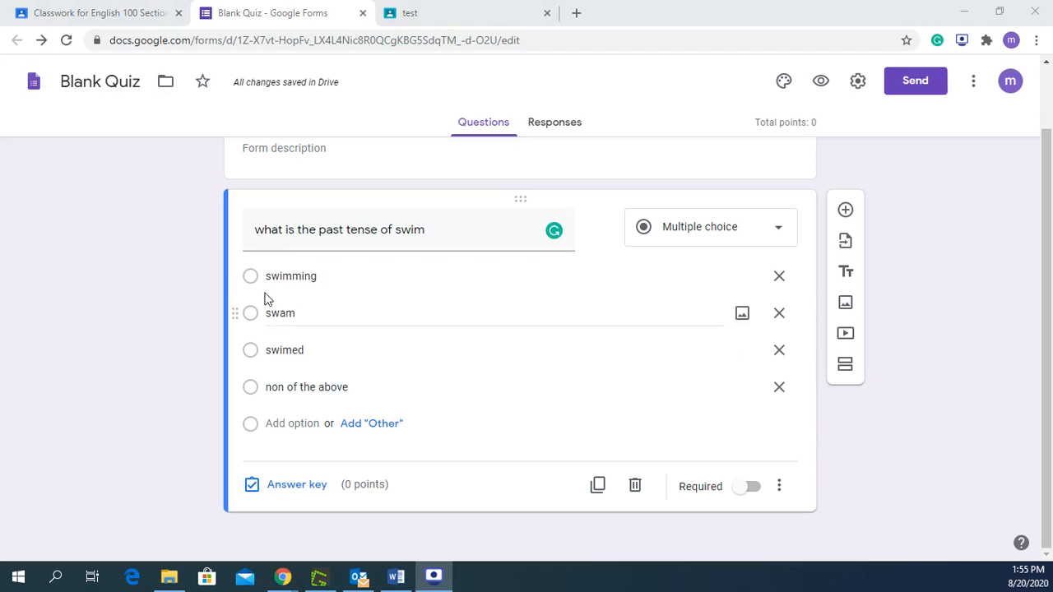
pyautogui.click(281, 492)
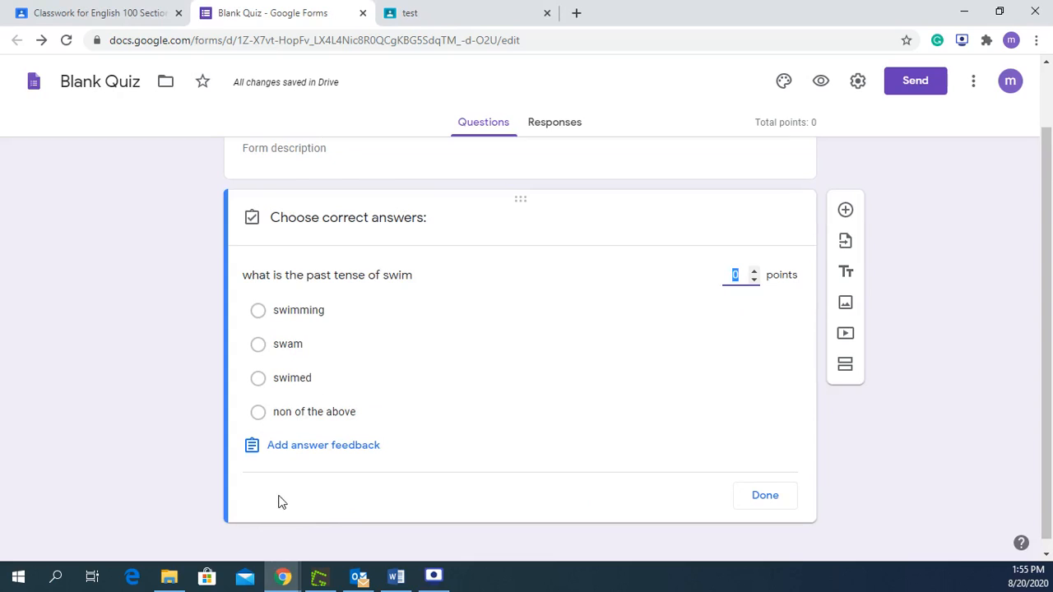
pyautogui.click(264, 356)
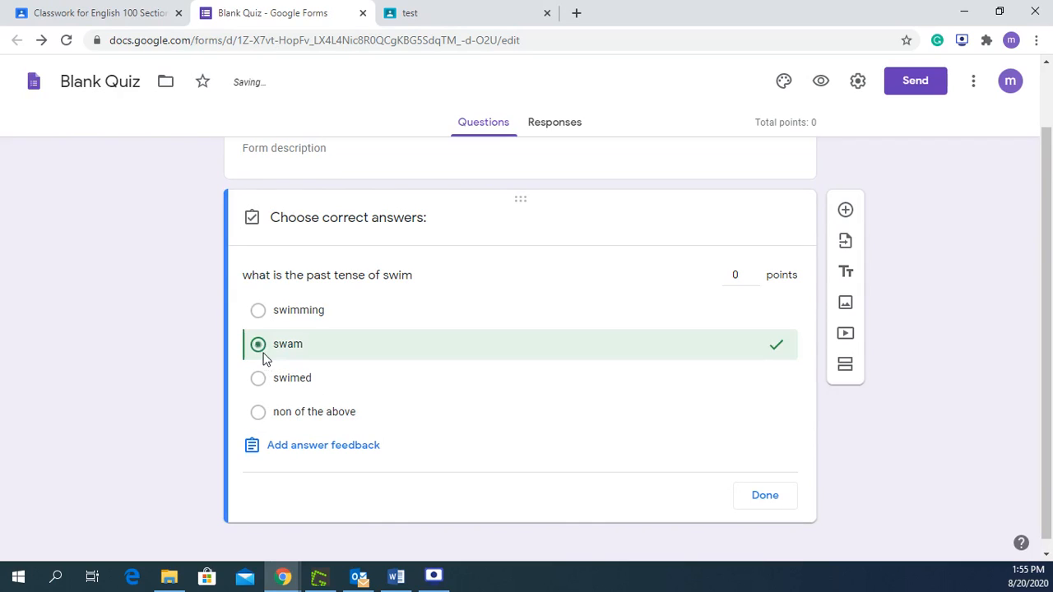
pyautogui.click(257, 412)
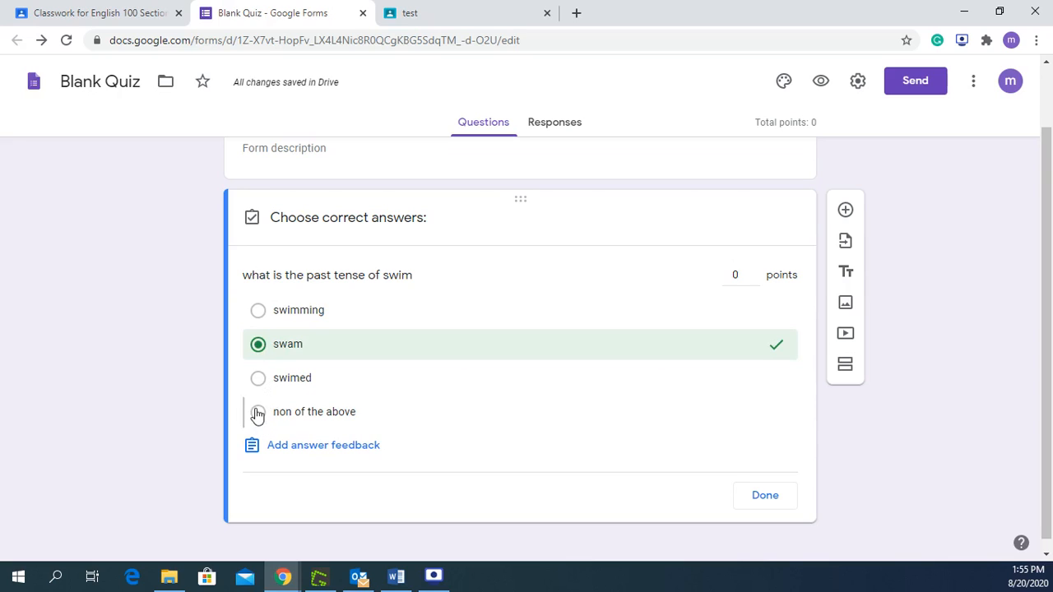
pyautogui.click(258, 380)
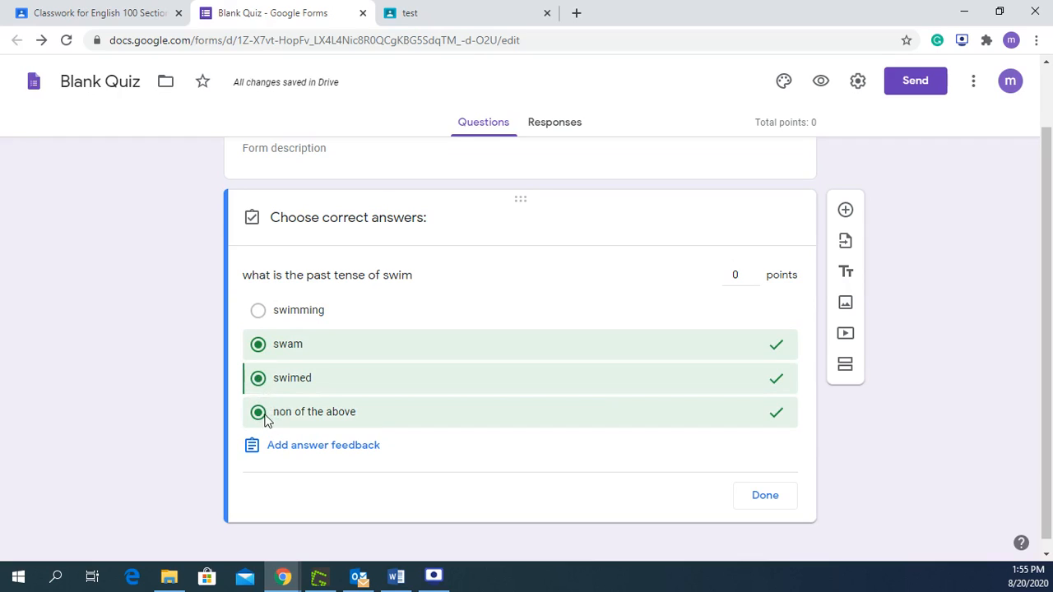
pyautogui.click(259, 410)
pyautogui.click(259, 383)
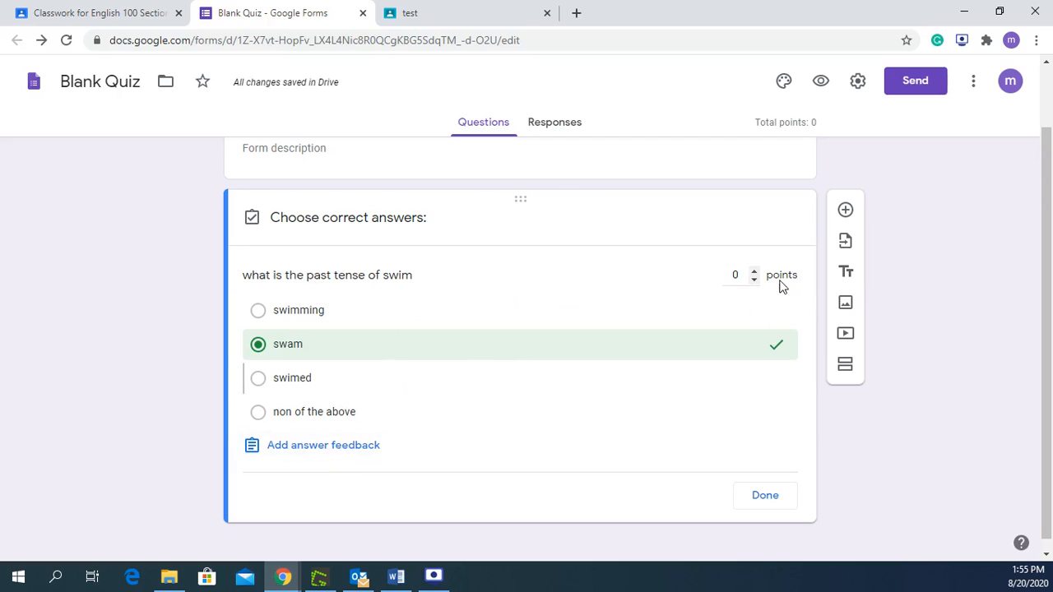
# Make the swim question worth 1 point and finish its answer key
pyautogui.click(739, 274)
pyautogui.click(765, 496)
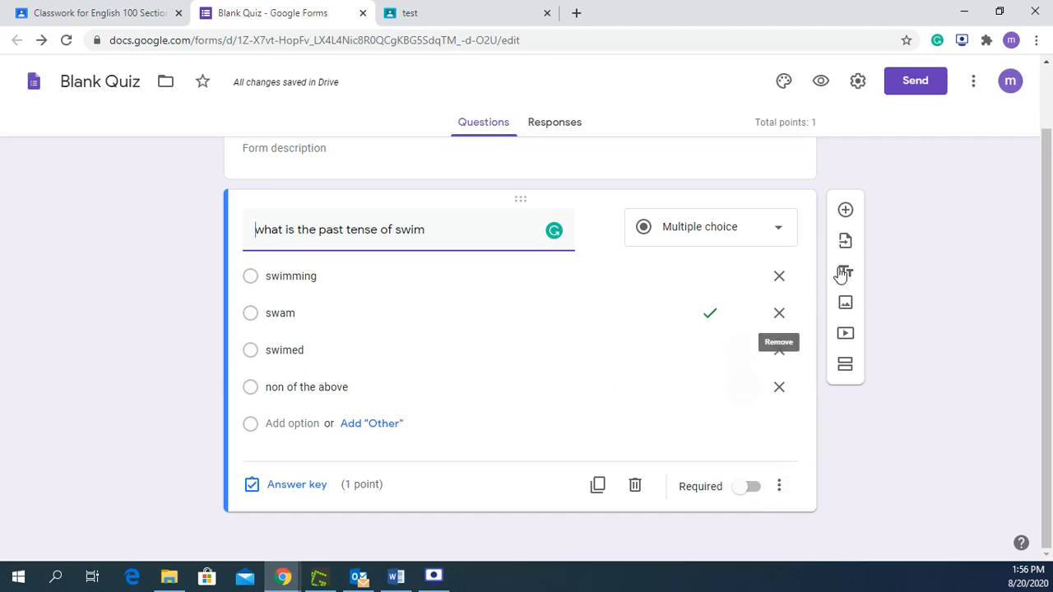
# Add a second question, "what is the past tense of run?", and set its type to Short answer
pyautogui.click(845, 211)
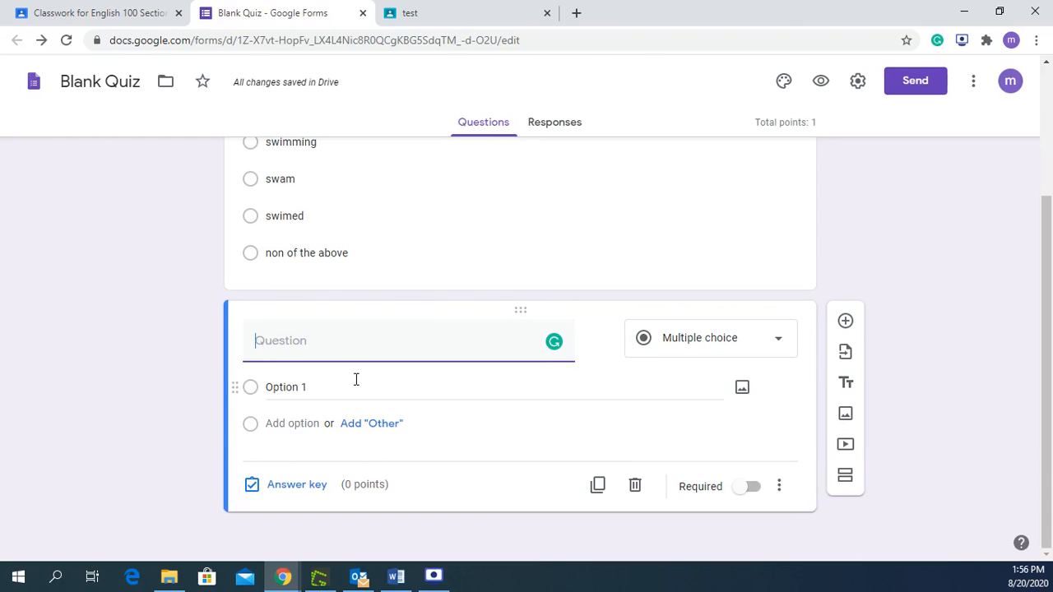
pyautogui.write('what is the ')
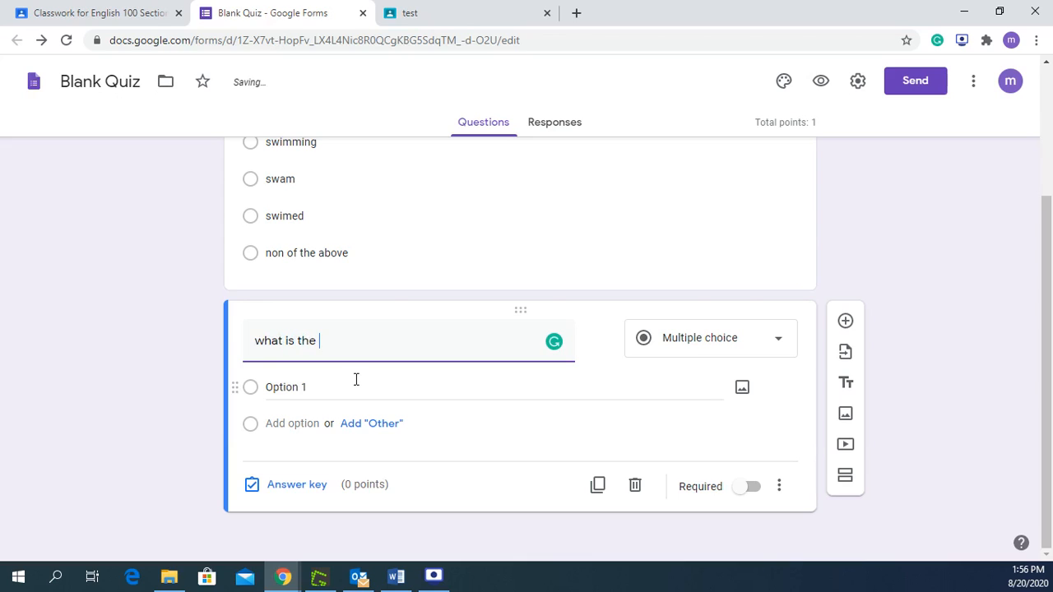
pyautogui.write('past ')
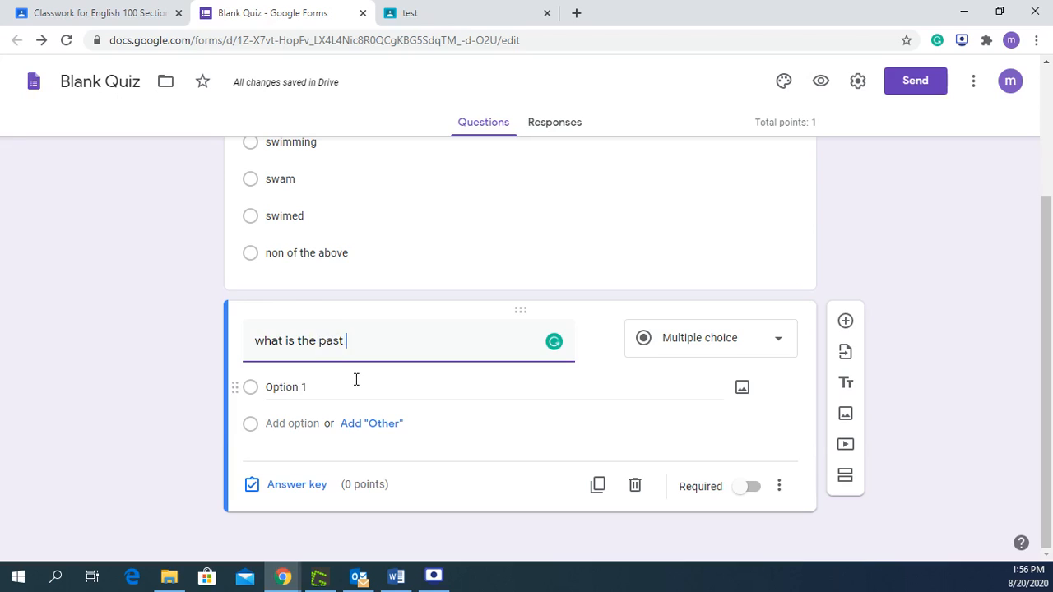
pyautogui.write('tense of')
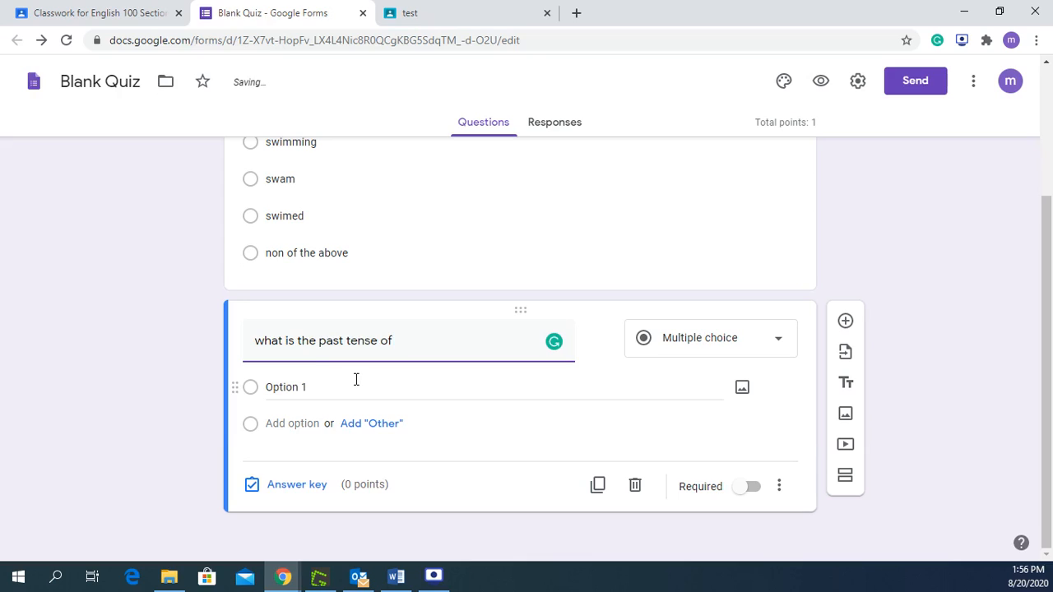
pyautogui.write(' run?')
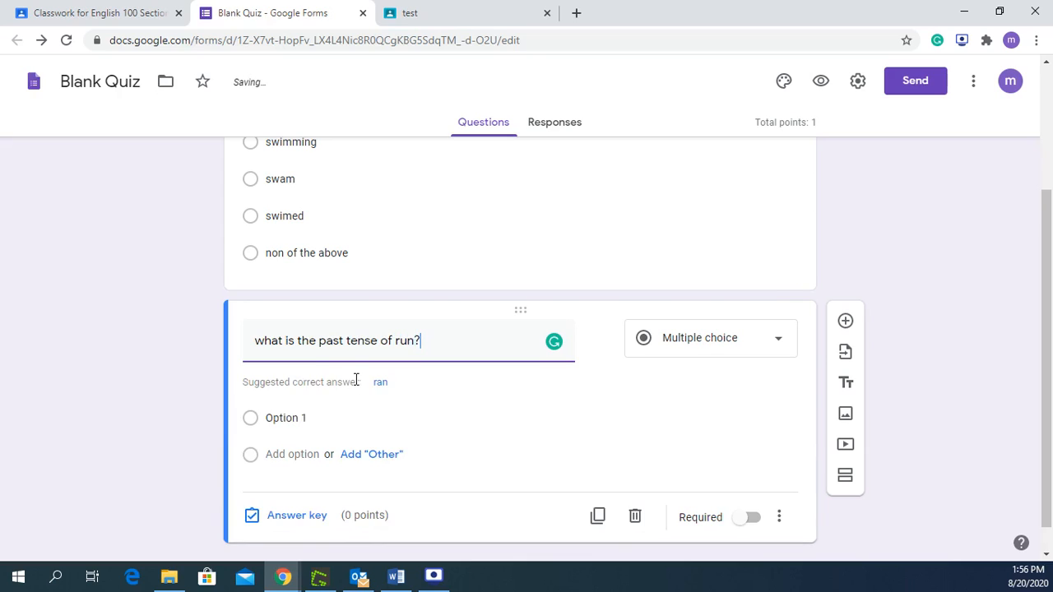
pyautogui.click(728, 343)
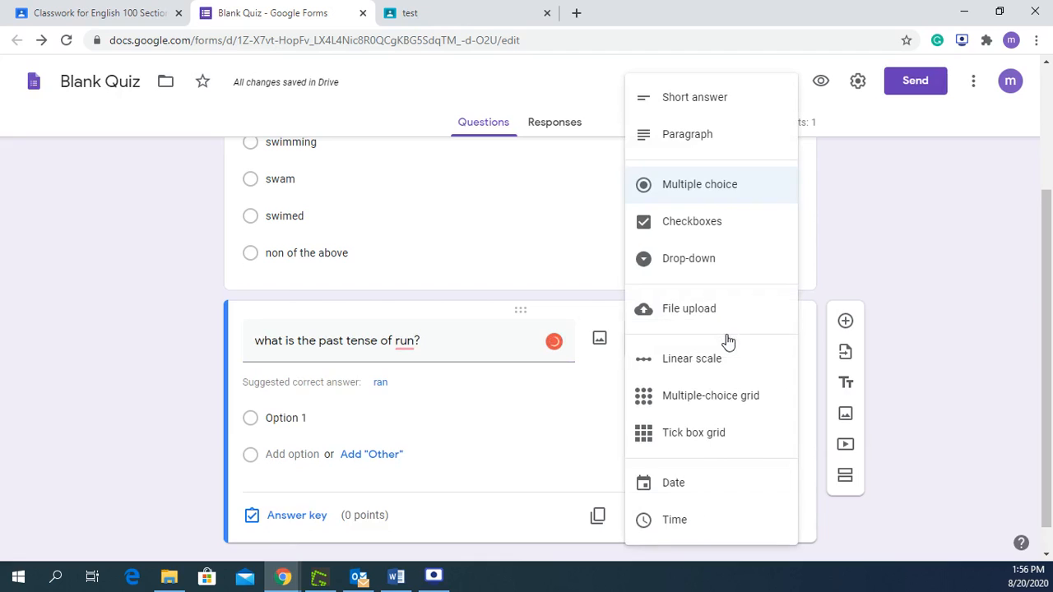
pyautogui.click(679, 99)
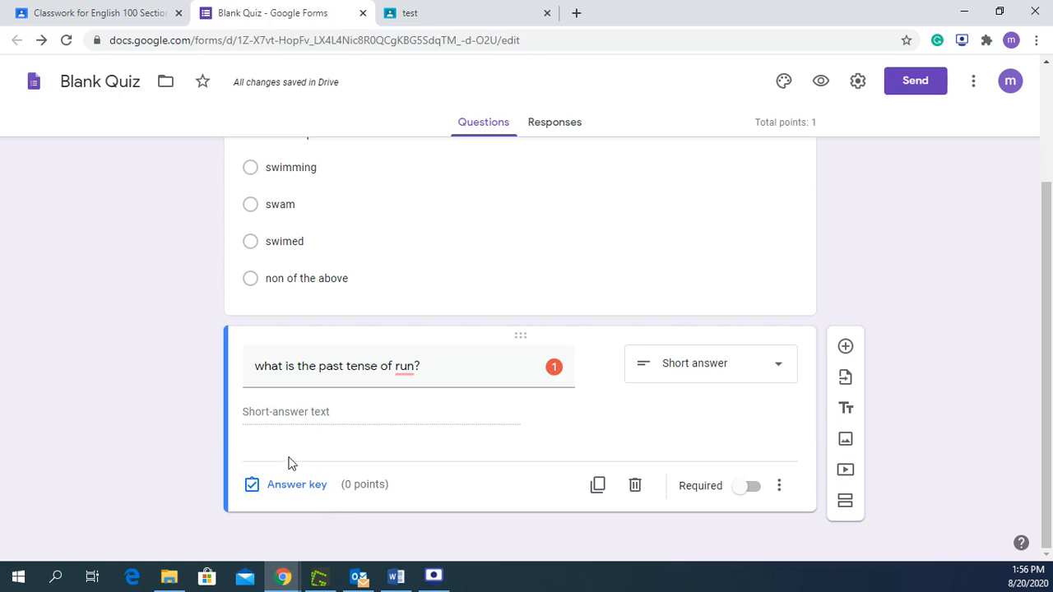
# Add "ran" as the correct answer to the run question and mark all other answers as incorrect
pyautogui.click(286, 493)
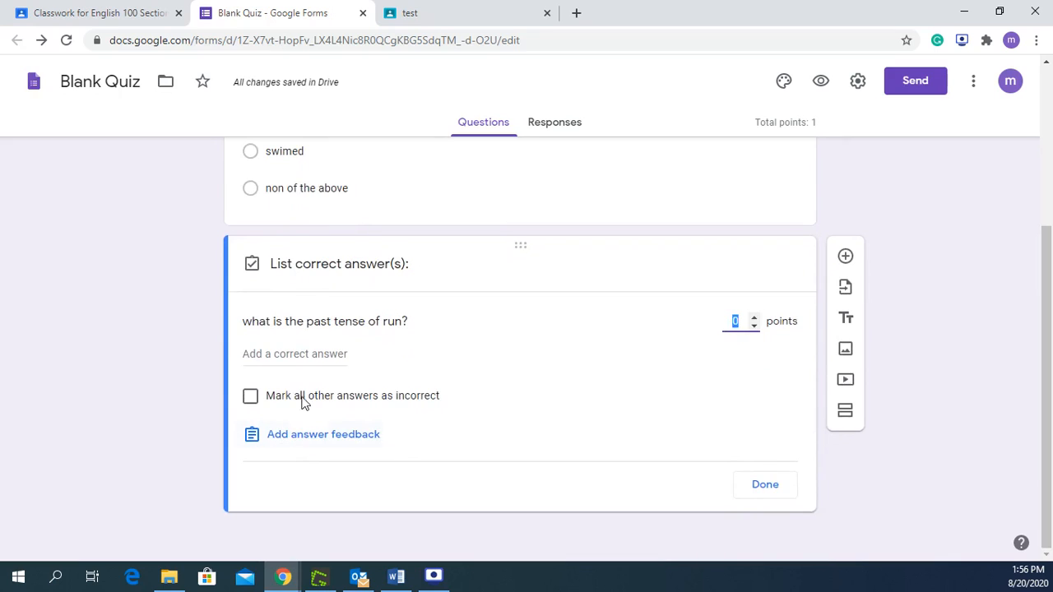
pyautogui.click(289, 356)
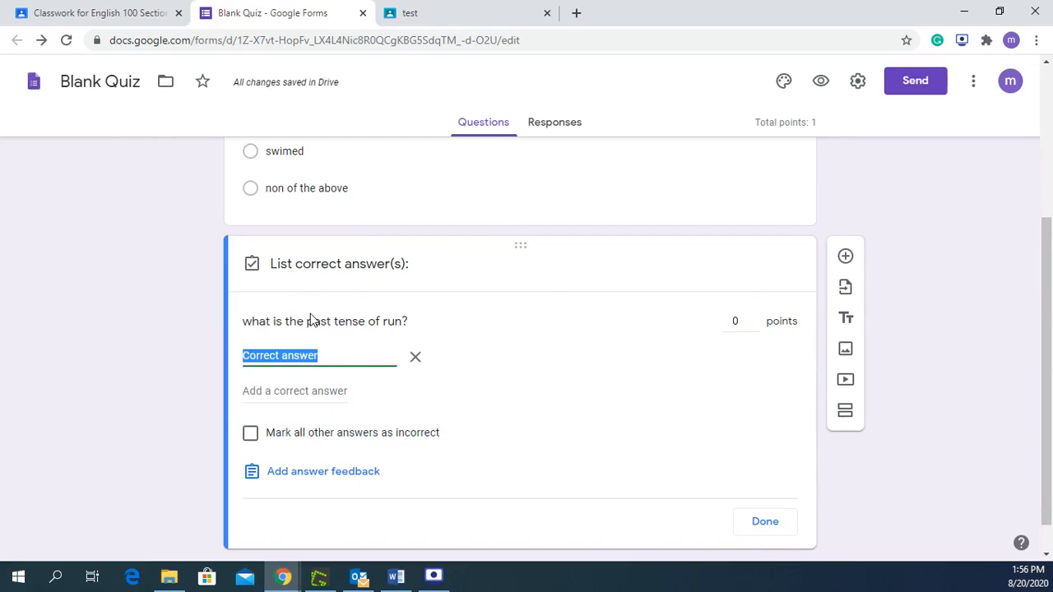
pyautogui.write('ran')
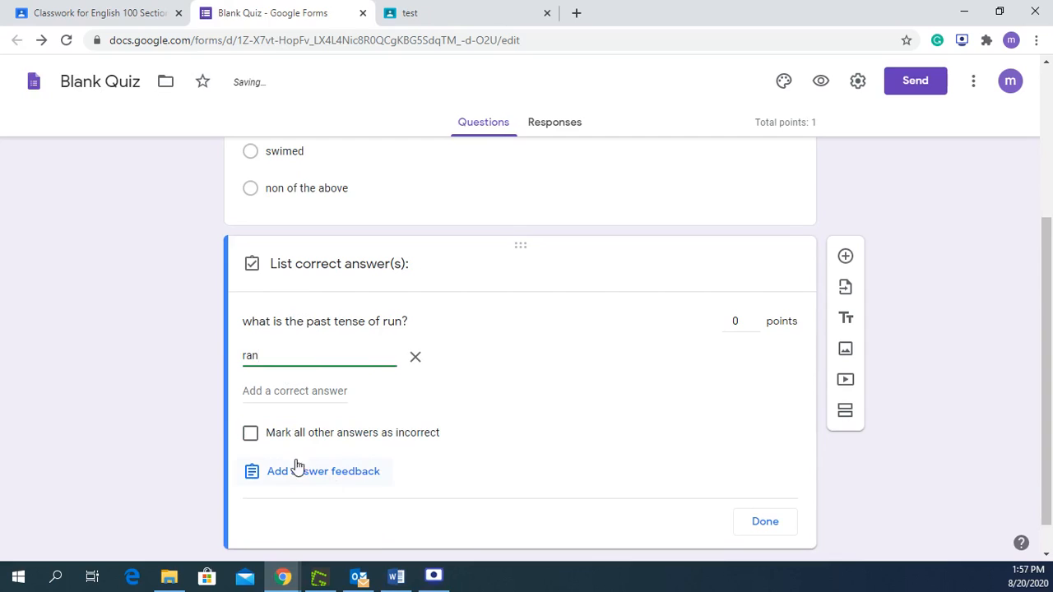
pyautogui.click(249, 434)
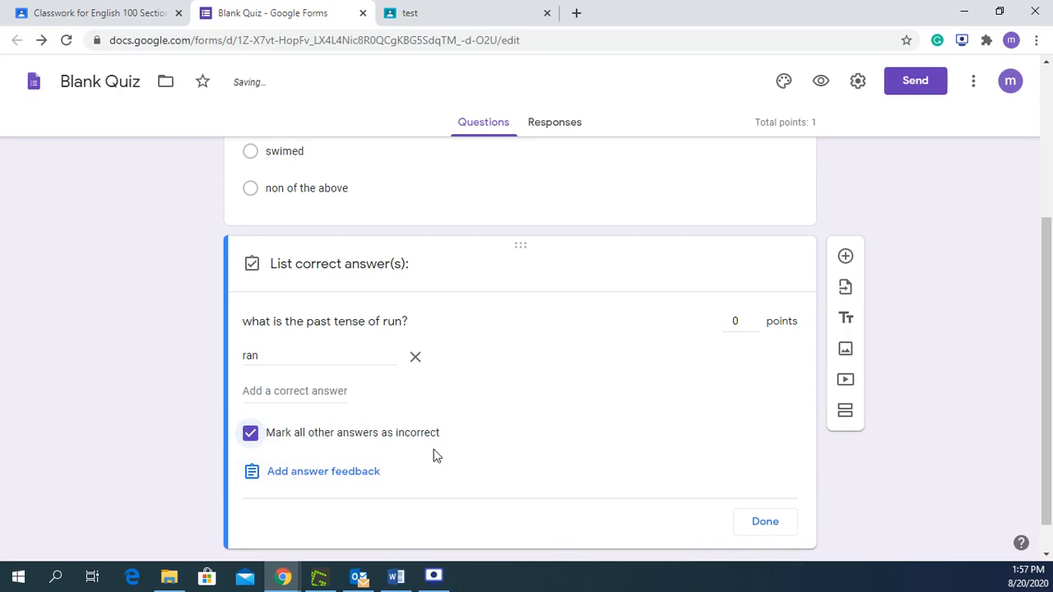
# Set the run question's value to 1 point and finish its answer key
pyautogui.click(732, 321)
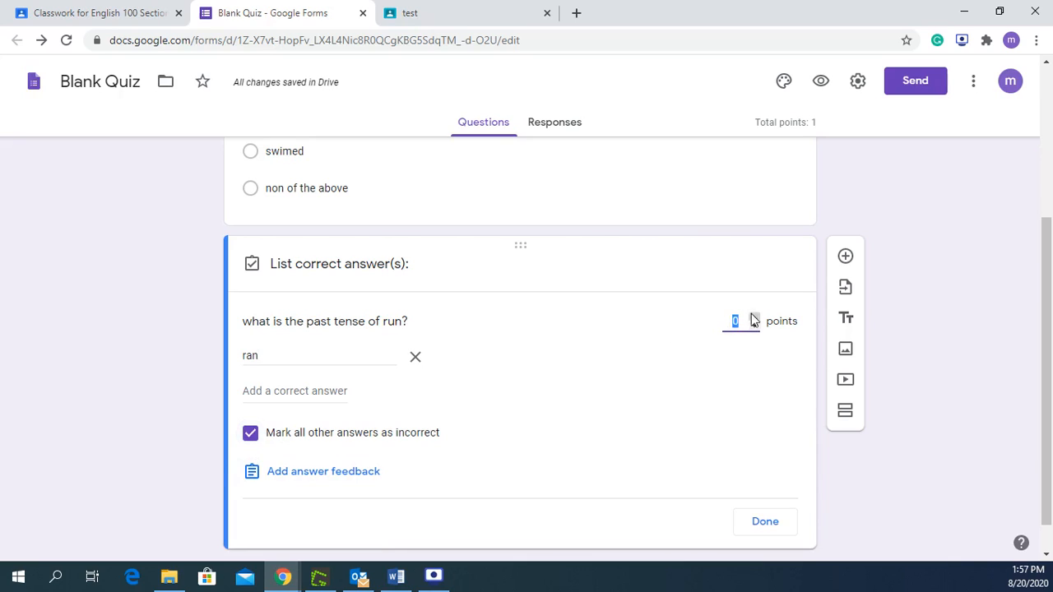
pyautogui.write('1')
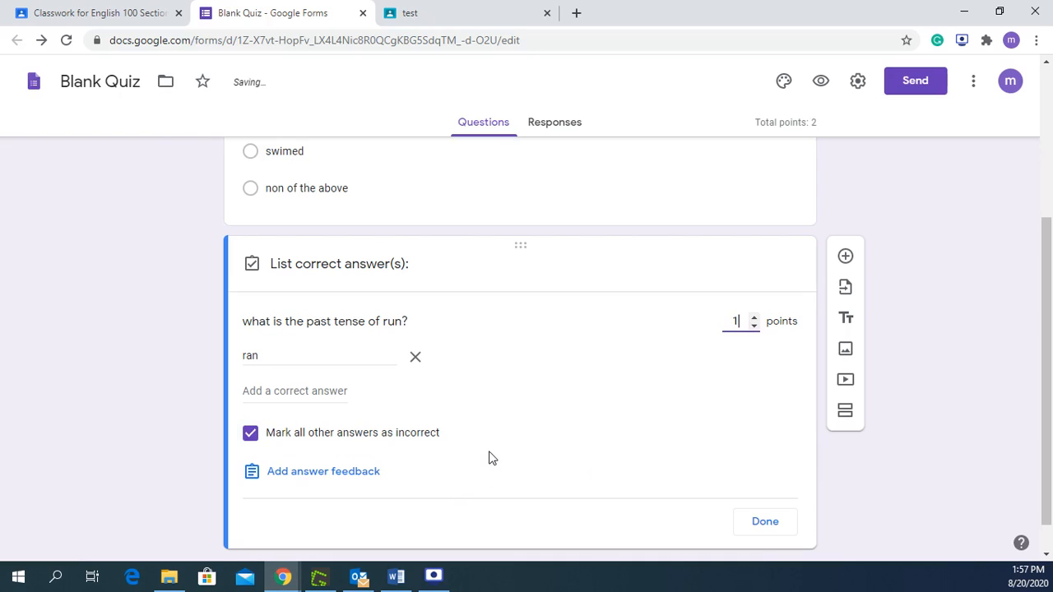
pyautogui.click(776, 525)
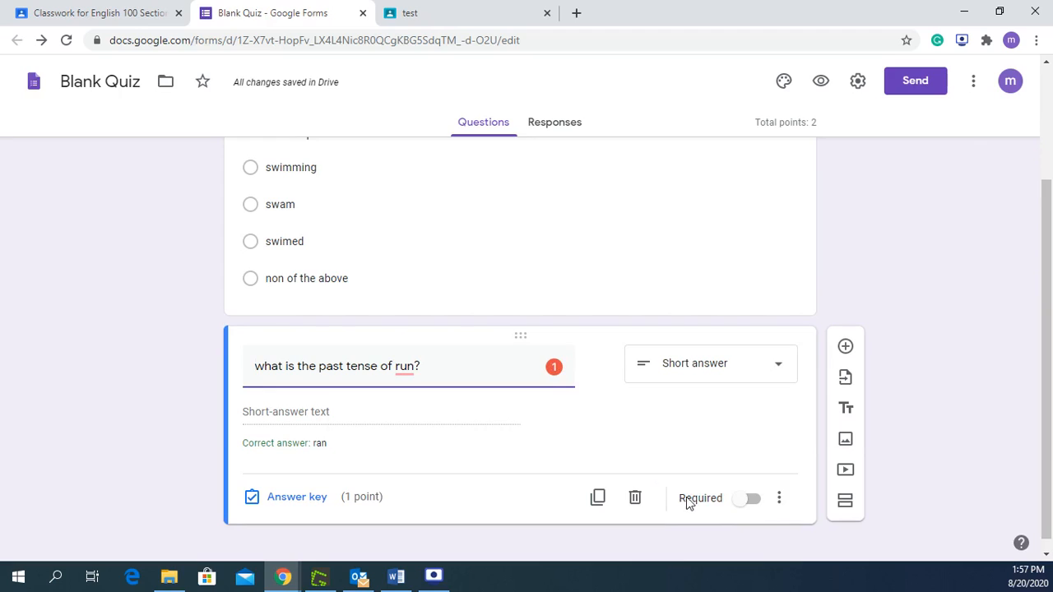
# Make both the run question and the swim question required
pyautogui.click(745, 504)
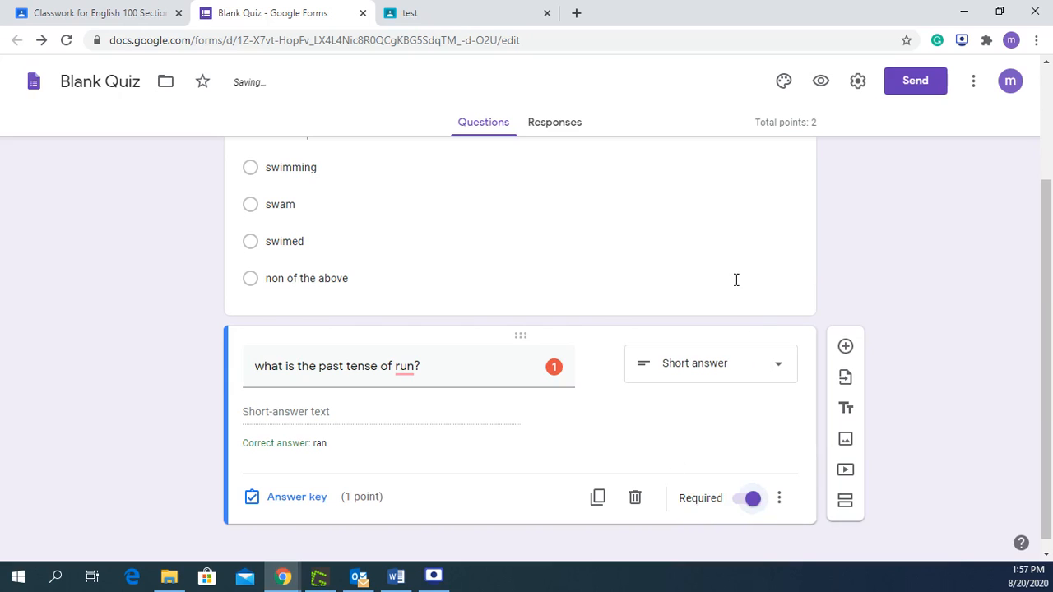
pyautogui.click(611, 249)
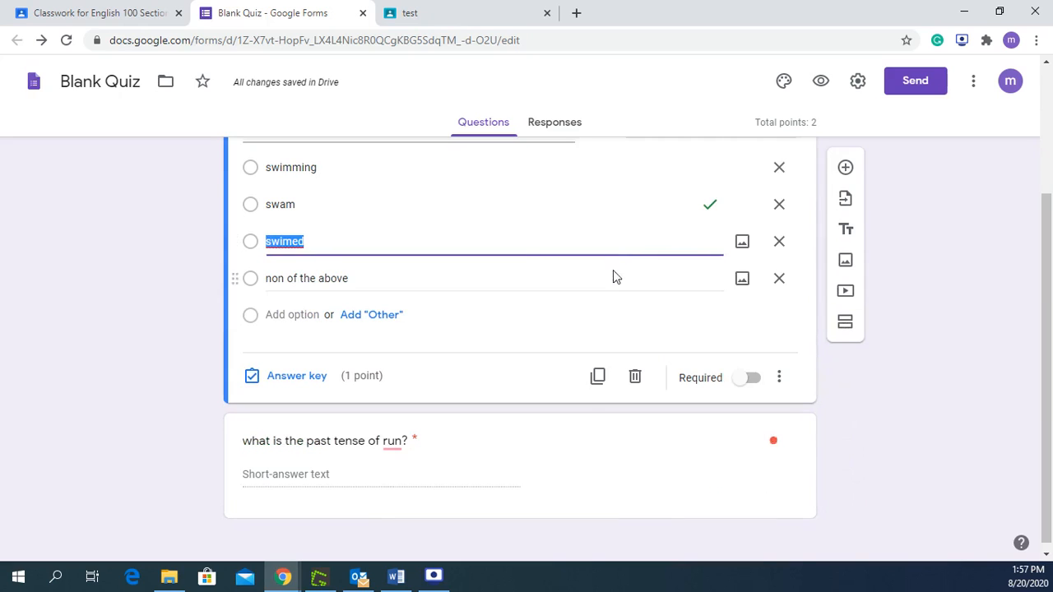
pyautogui.click(736, 382)
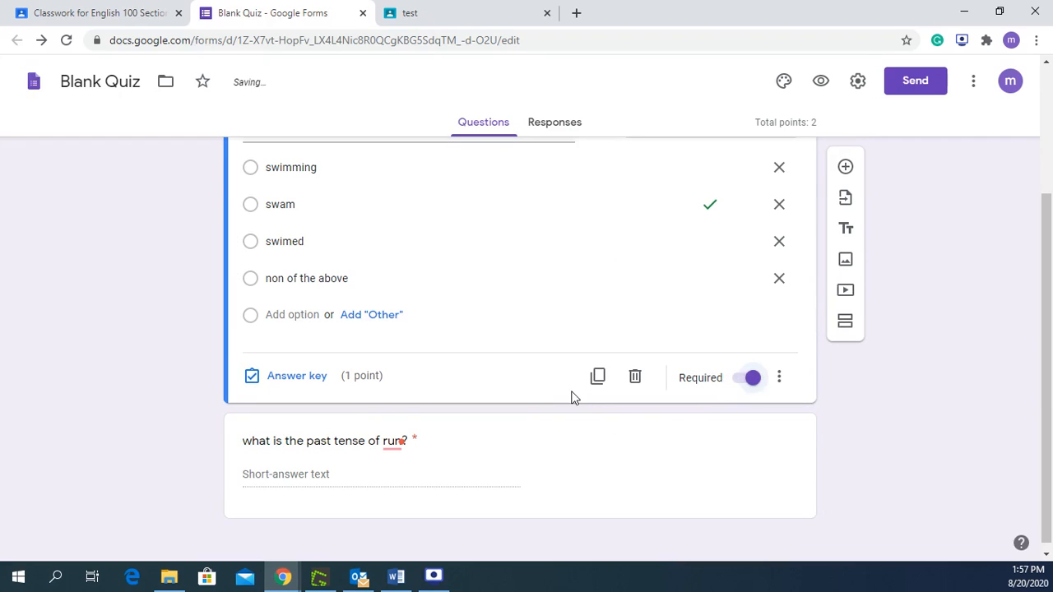
# Add a new section between the swim question and the run question
pyautogui.scroll(-1, 553, 483)
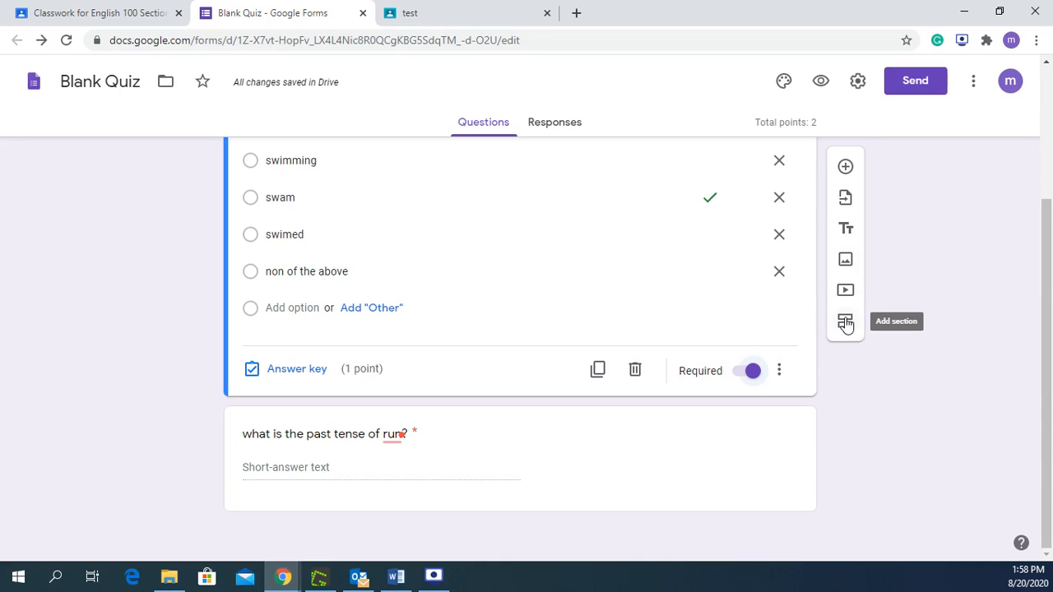
pyautogui.click(846, 324)
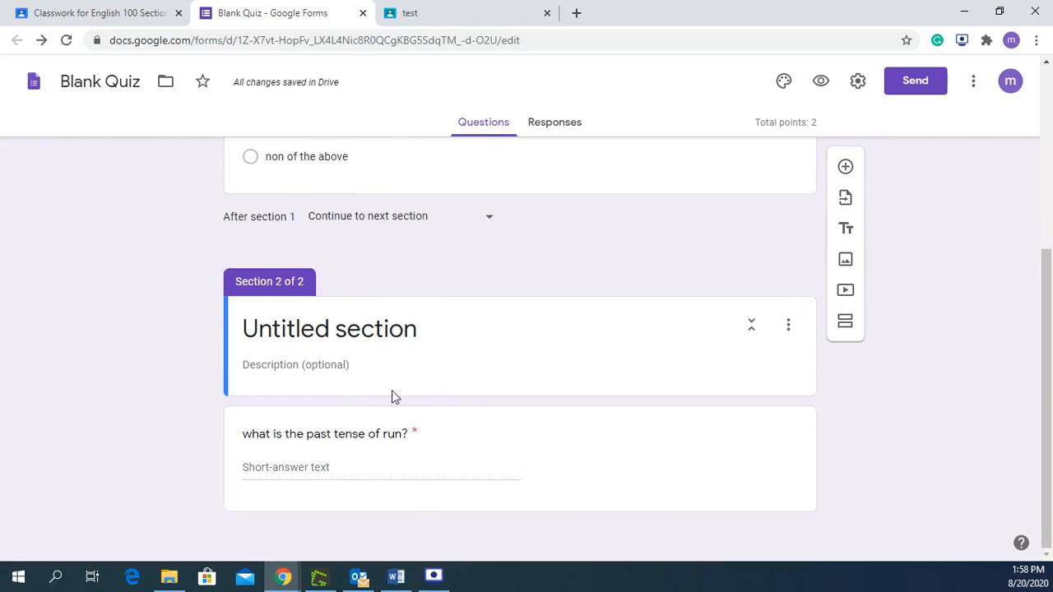
pyautogui.scroll(1, 371, 386)
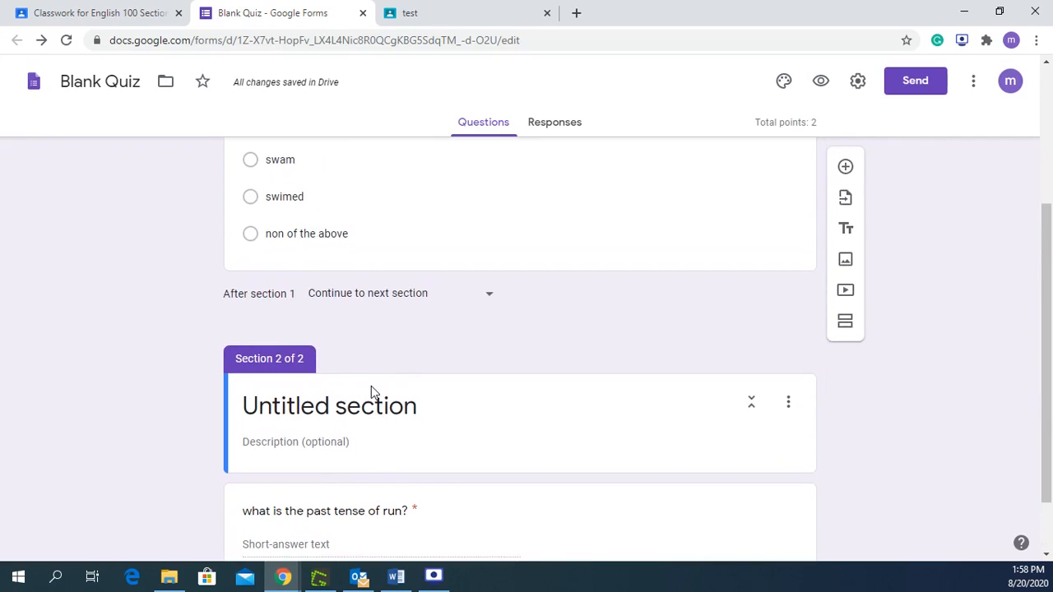
pyautogui.scroll(3, 376, 383)
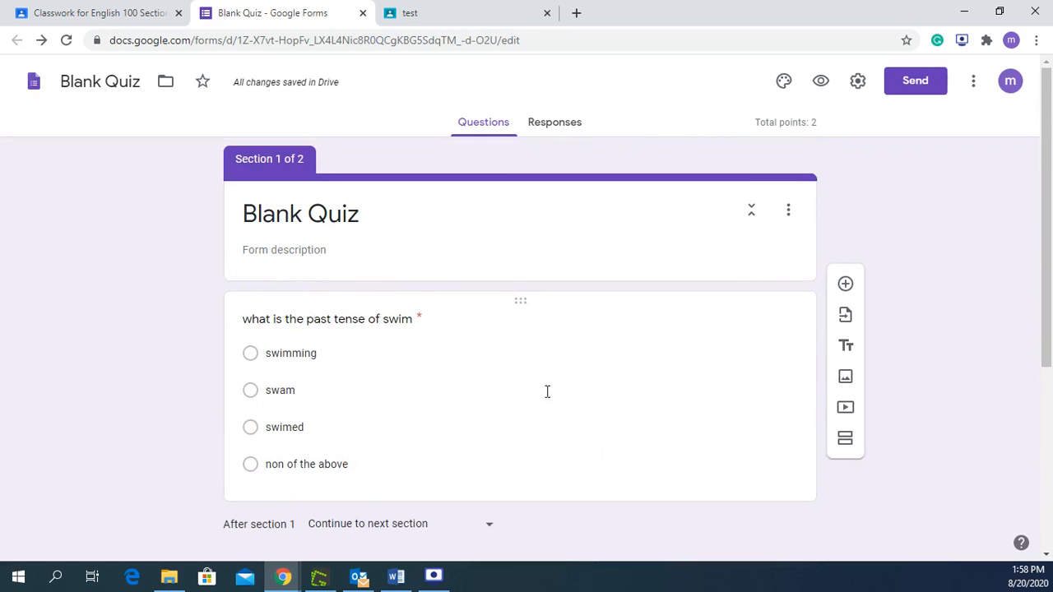
# Turn on Shuffle option order for the swim question's answer choices
pyautogui.click(560, 420)
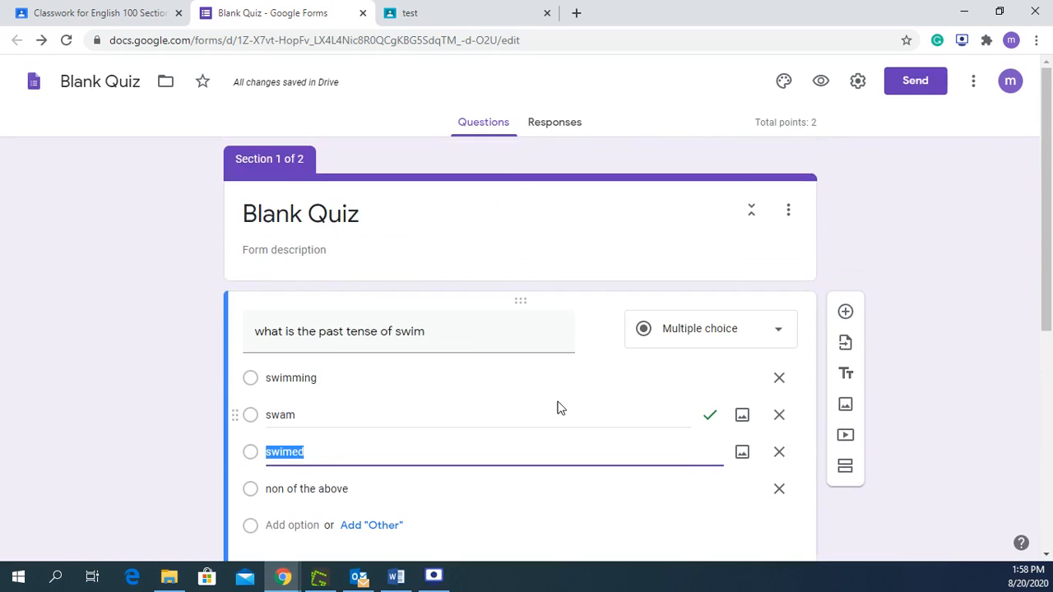
pyautogui.scroll(-3, 557, 407)
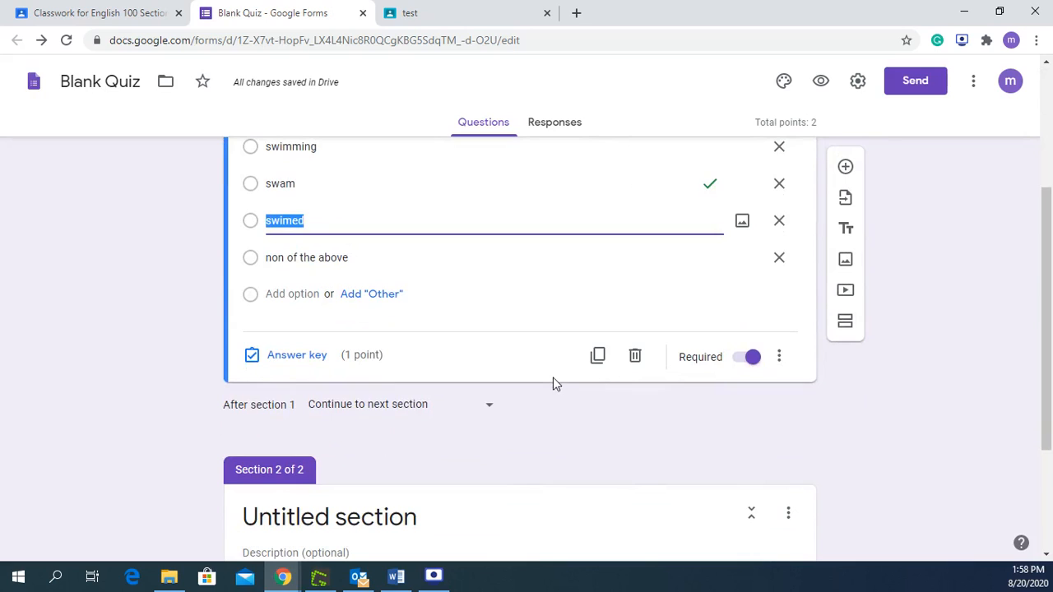
pyautogui.click(780, 358)
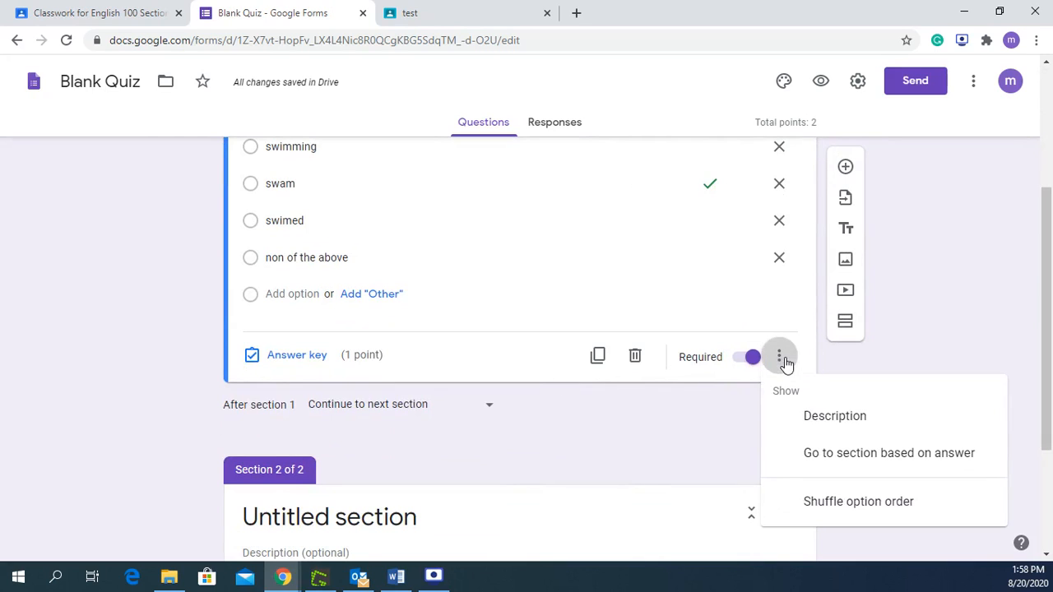
pyautogui.click(796, 510)
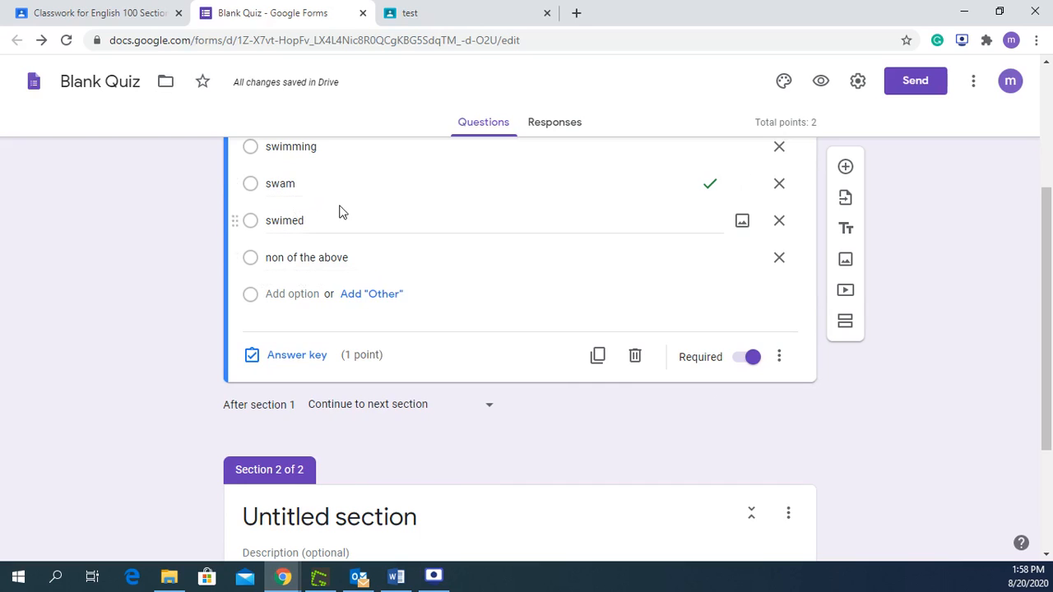
# Review both sections of the quiz and the form's additional options, such as copying, printing and adding collaborators
pyautogui.scroll(1, 371, 243)
pyautogui.scroll(1, 371, 239)
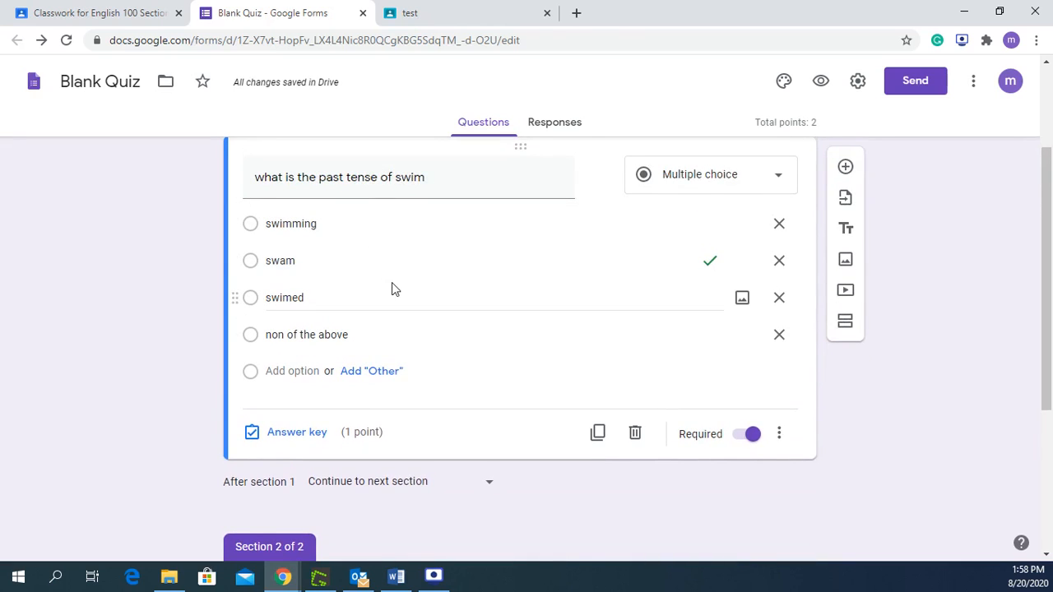
pyautogui.scroll(-3, 391, 282)
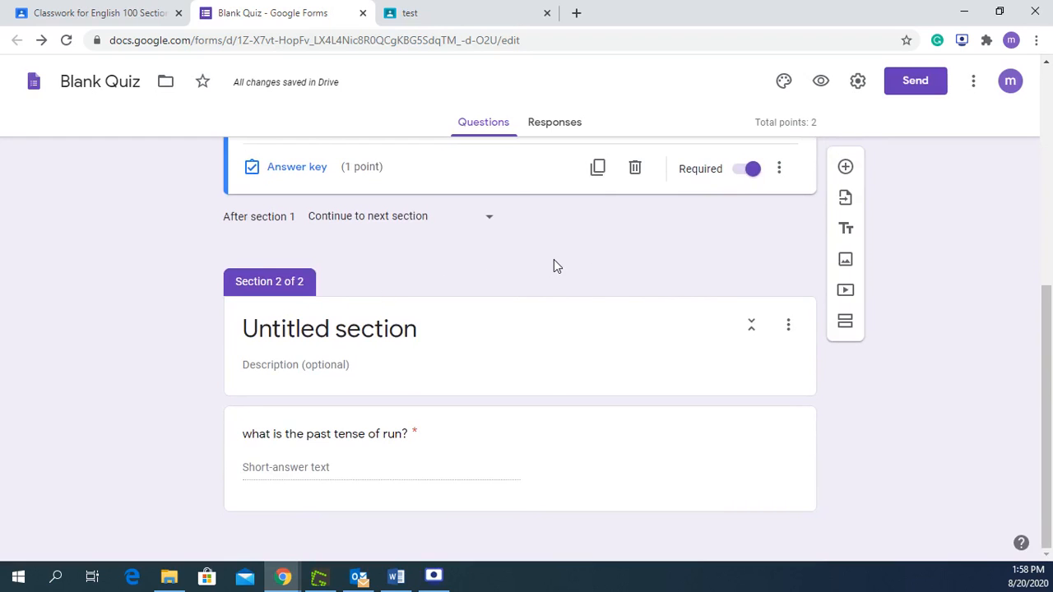
pyautogui.scroll(5, 555, 262)
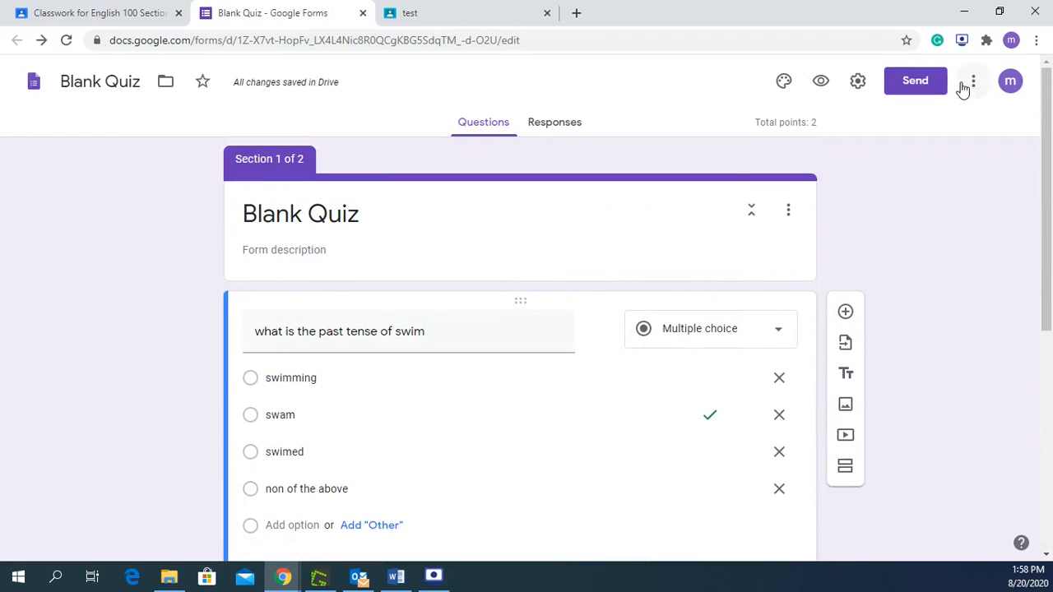
pyautogui.click(971, 83)
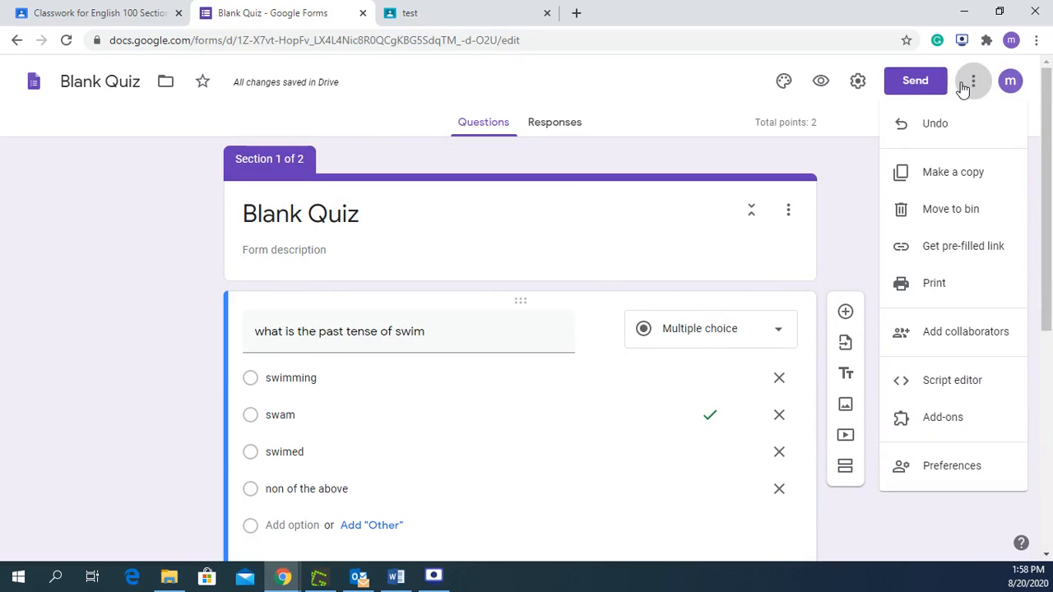
pyautogui.click(598, 156)
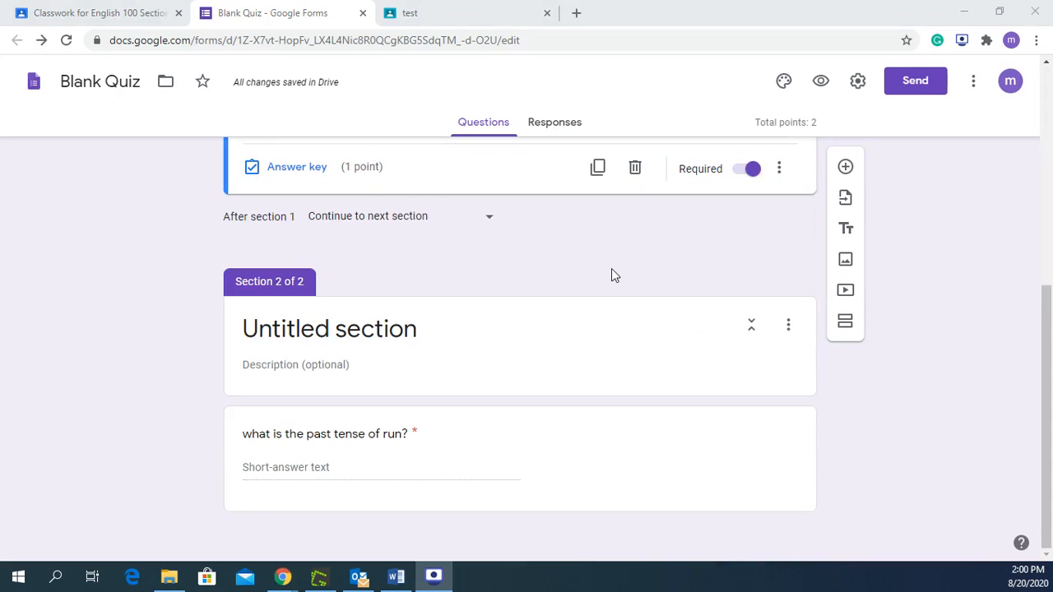
# Try teal as the quiz's theme colour and settle on red
pyautogui.scroll(1, 612, 275)
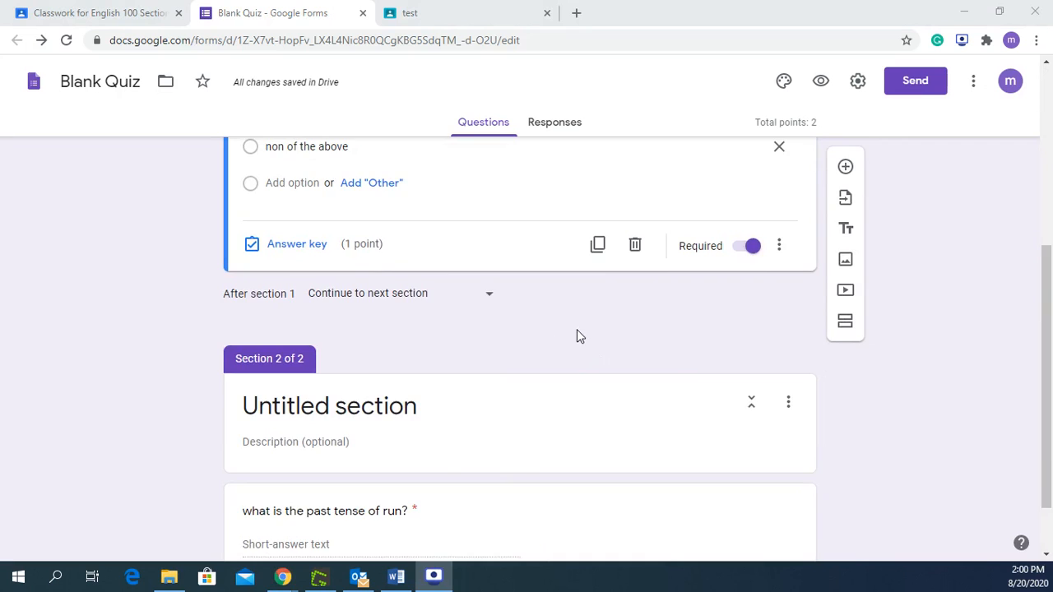
pyautogui.scroll(1, 579, 334)
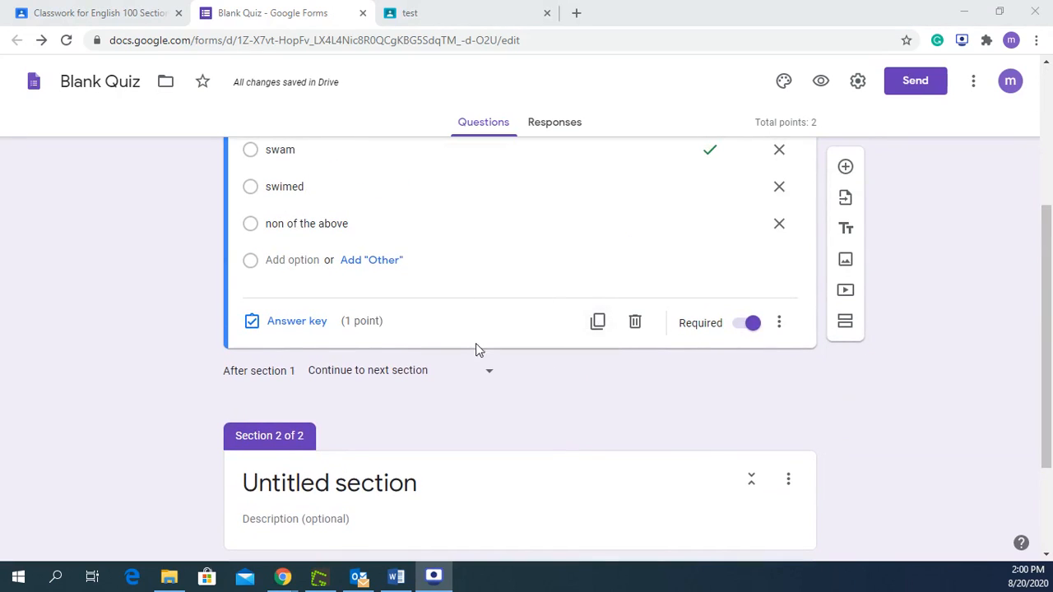
pyautogui.scroll(3, 479, 344)
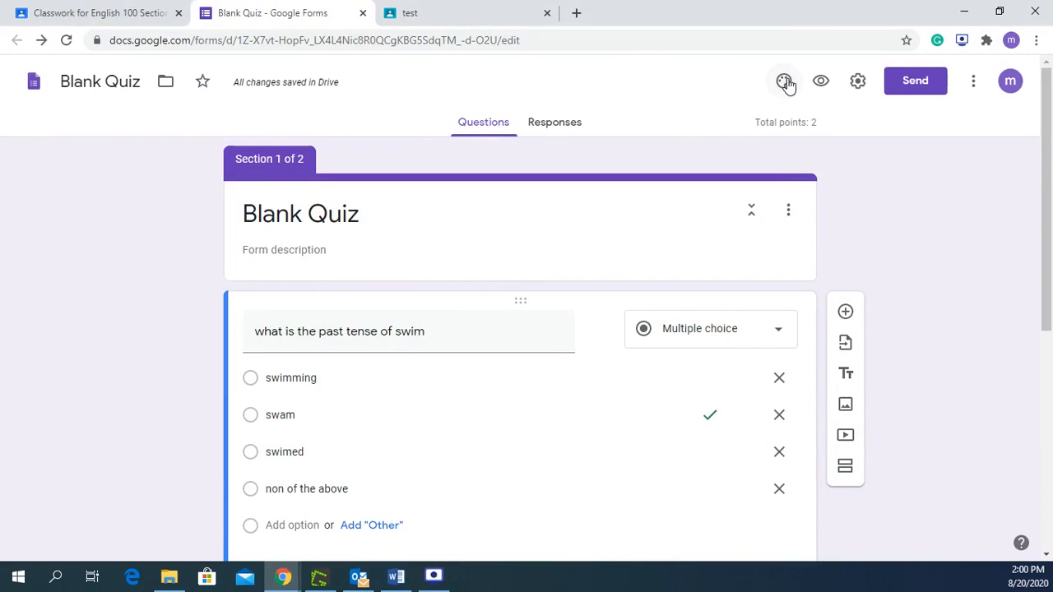
pyautogui.click(784, 81)
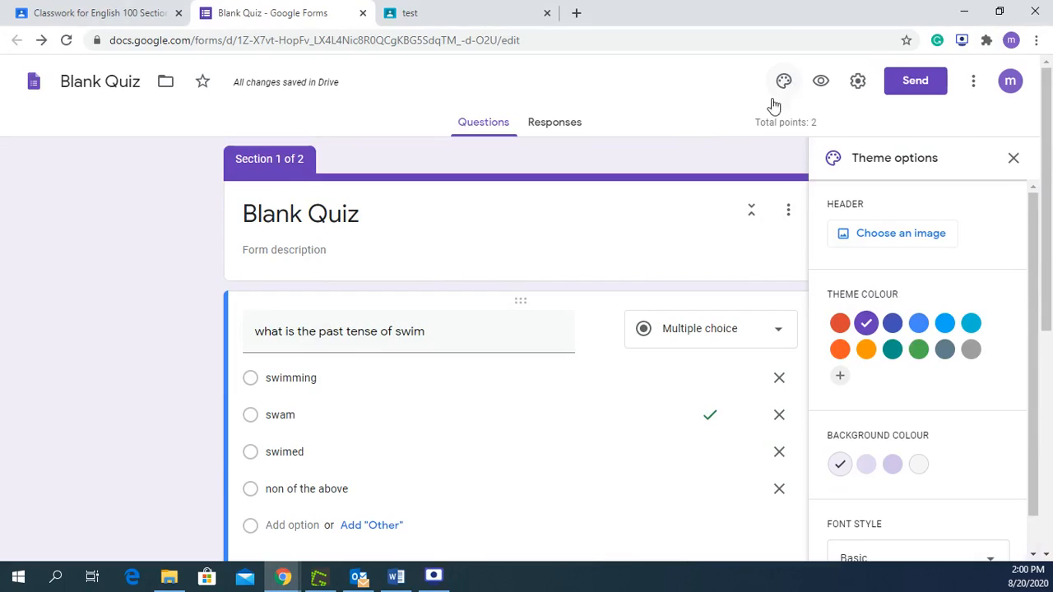
pyautogui.click(889, 356)
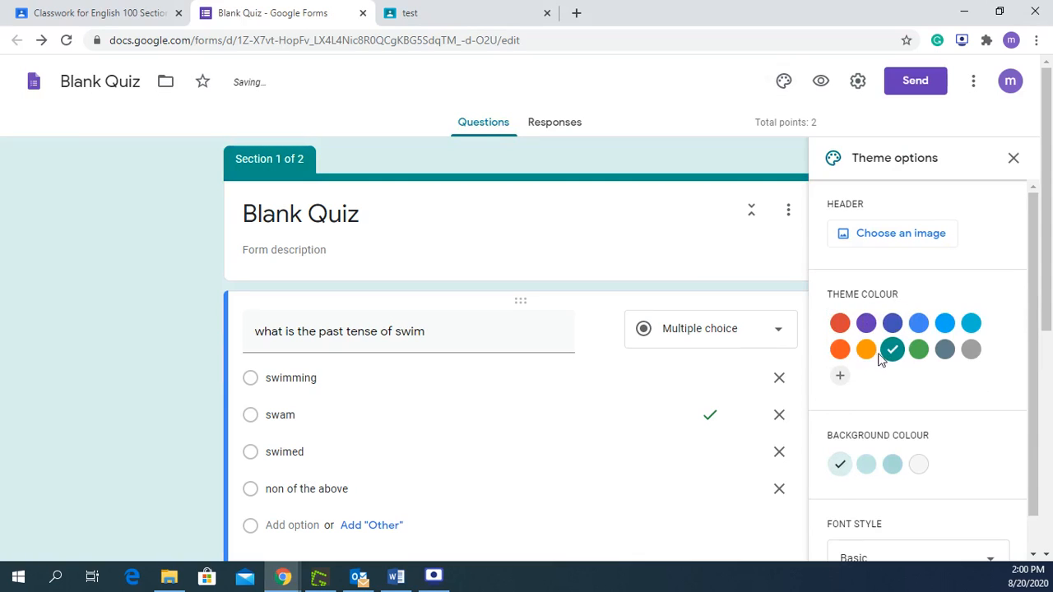
pyautogui.click(840, 329)
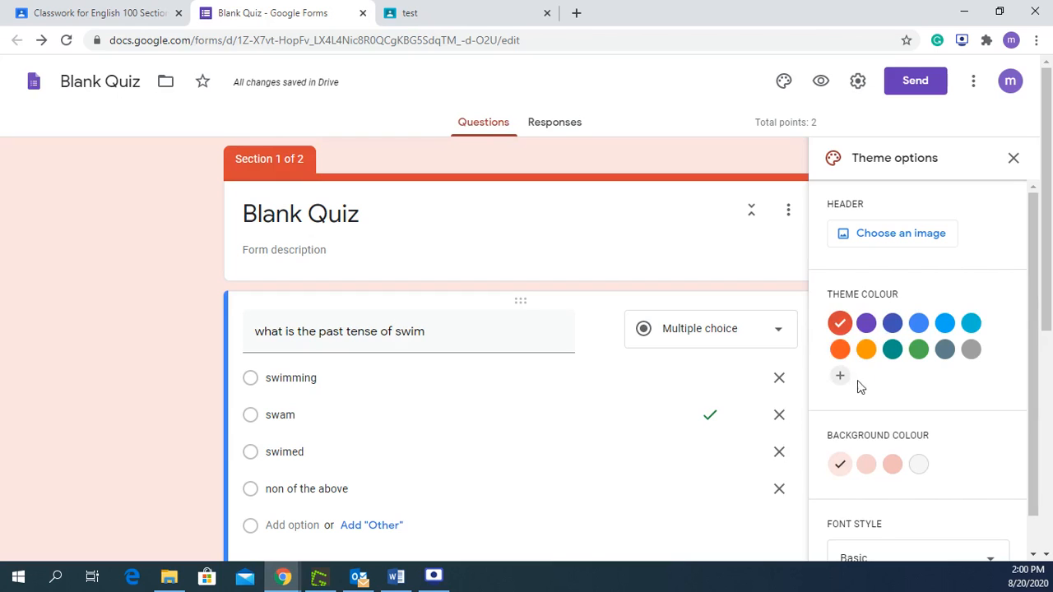
# Look through the background, font style and Work and School header image choices, and close the theme options
pyautogui.scroll(-1, 913, 452)
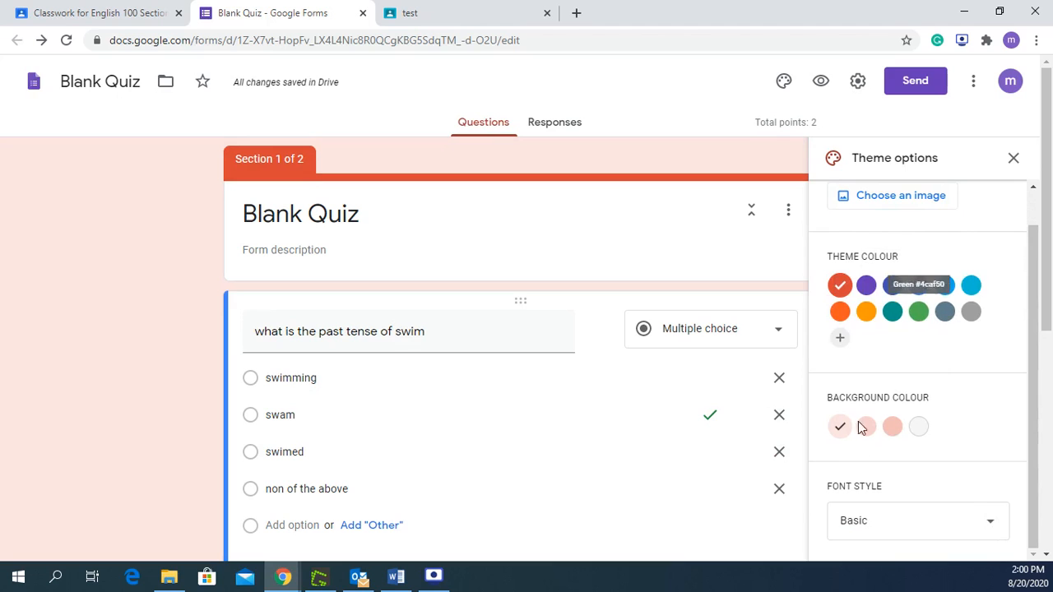
pyautogui.scroll(-3, 897, 458)
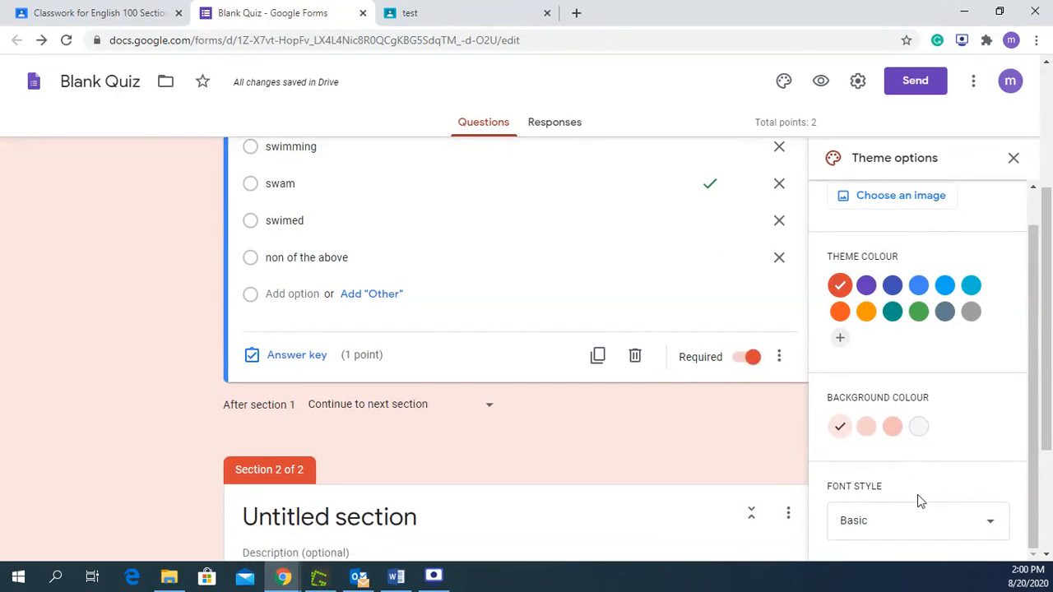
pyautogui.scroll(1, 914, 456)
pyautogui.click(892, 239)
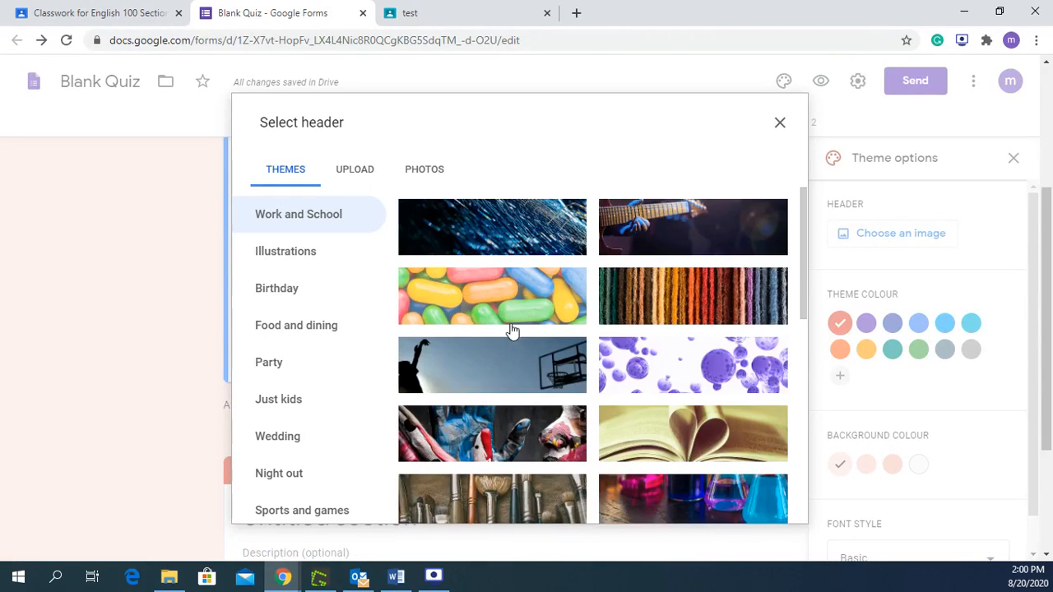
pyautogui.scroll(2, 513, 331)
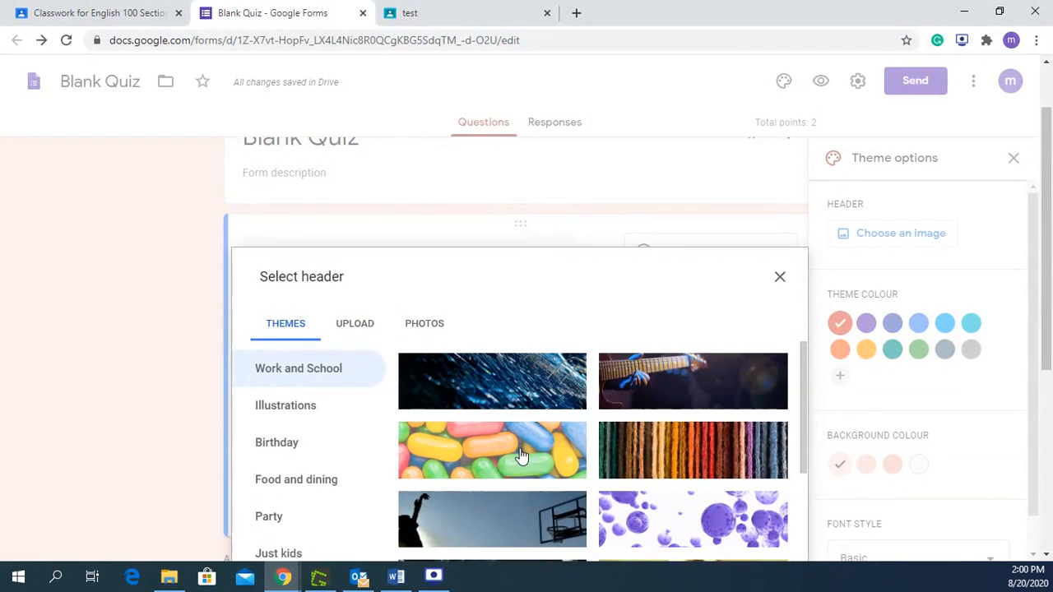
pyautogui.click(486, 476)
pyautogui.click(778, 286)
pyautogui.scroll(1, 434, 409)
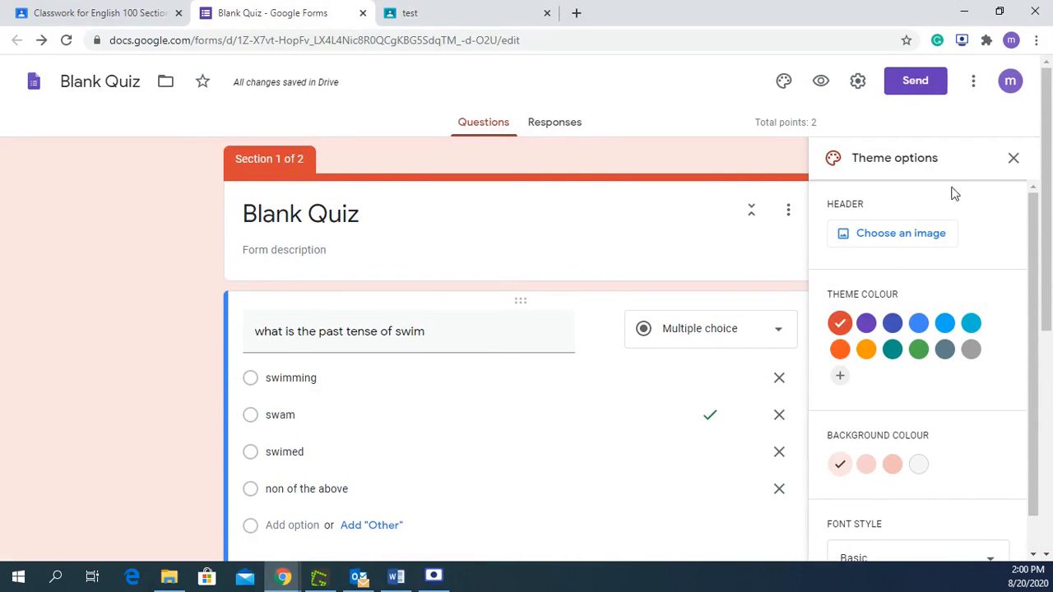
pyautogui.click(1014, 158)
# Preview the quiz, answer "swam" to the required swim question and continue to the second section
pyautogui.scroll(-5, 628, 327)
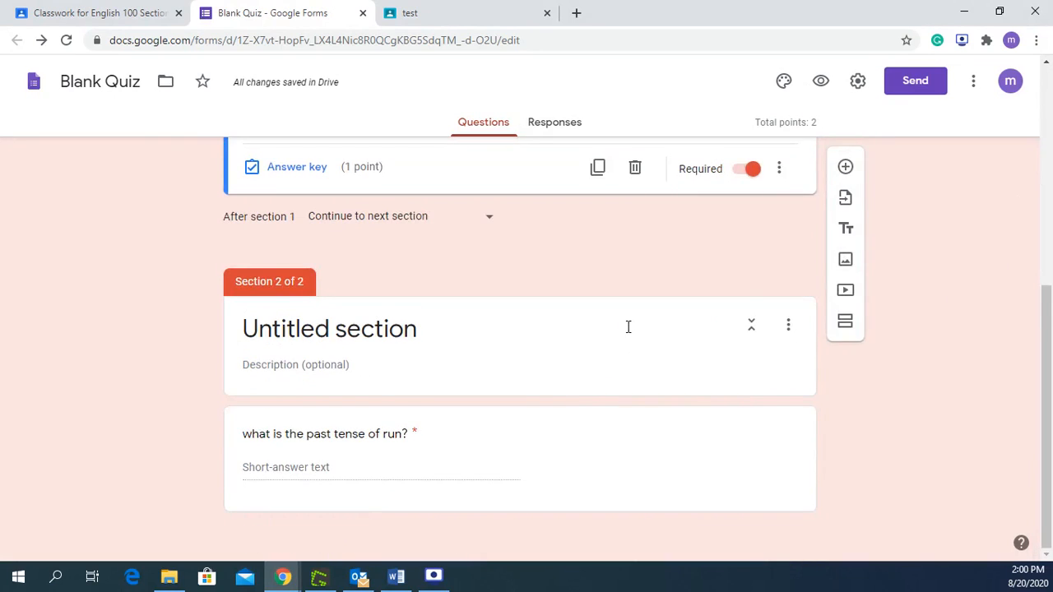
pyautogui.scroll(5, 628, 327)
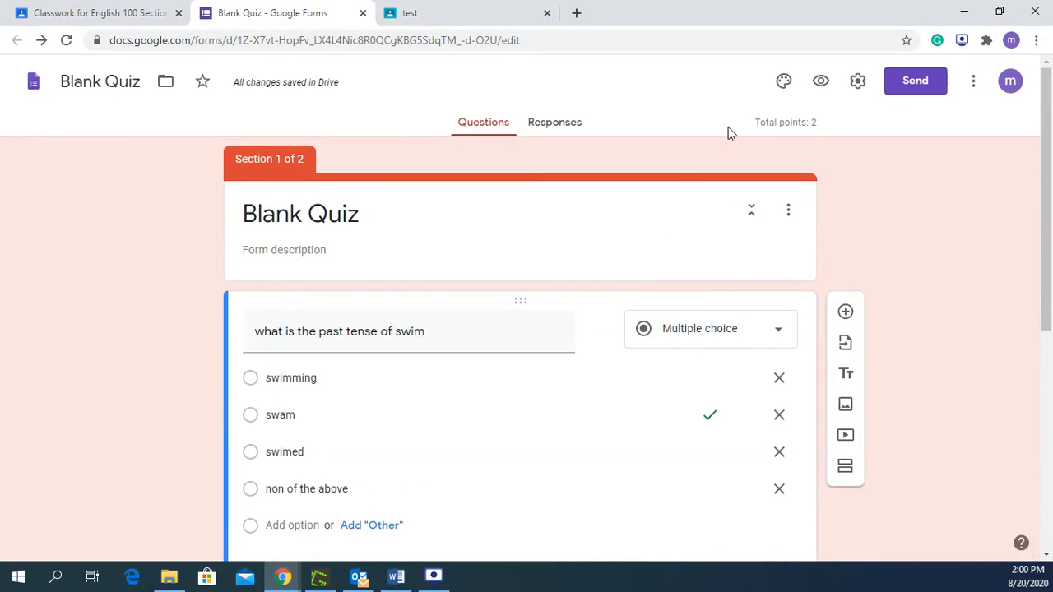
pyautogui.click(820, 81)
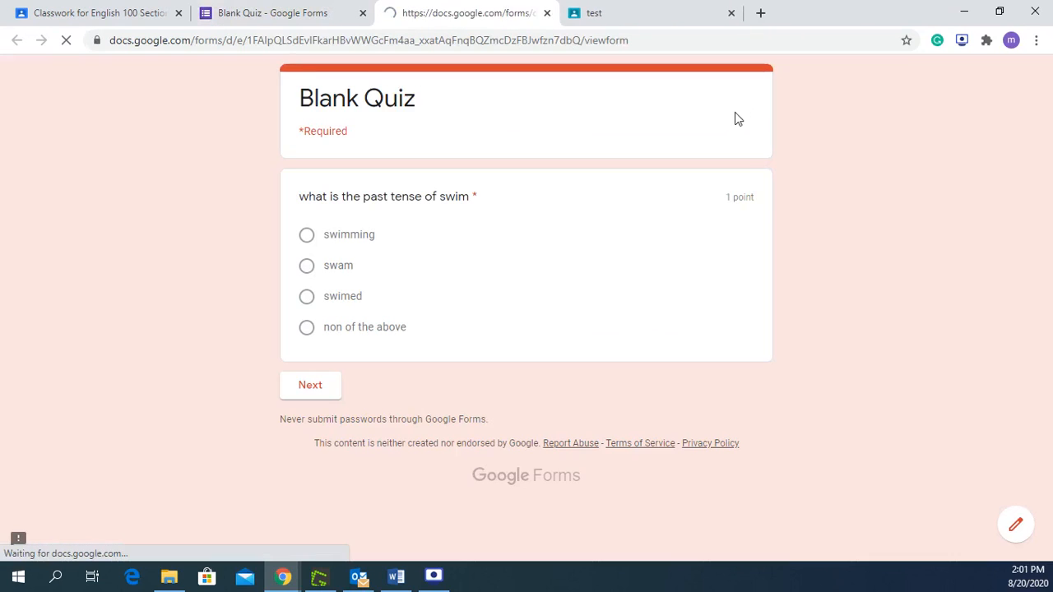
pyautogui.click(311, 398)
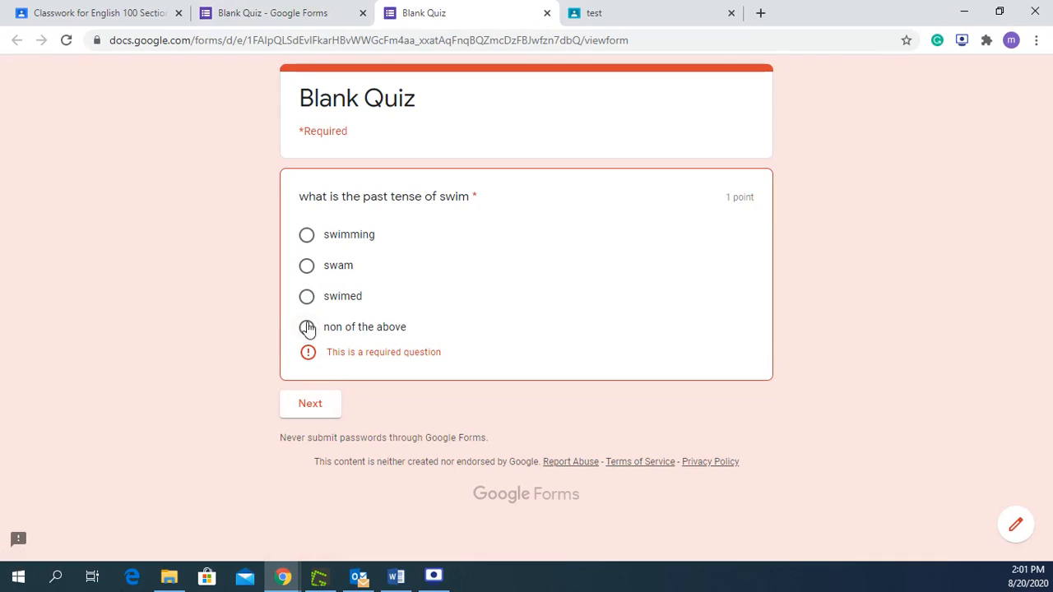
pyautogui.click(307, 266)
pyautogui.click(324, 385)
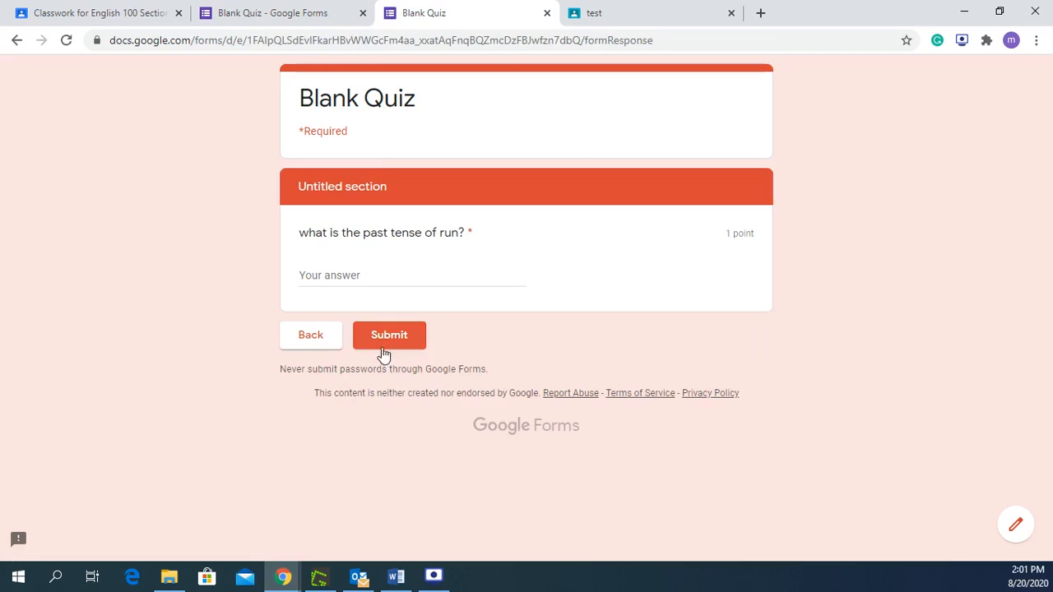
# Return from the second section to the swim question and go back through the preview's page history
pyautogui.click(321, 344)
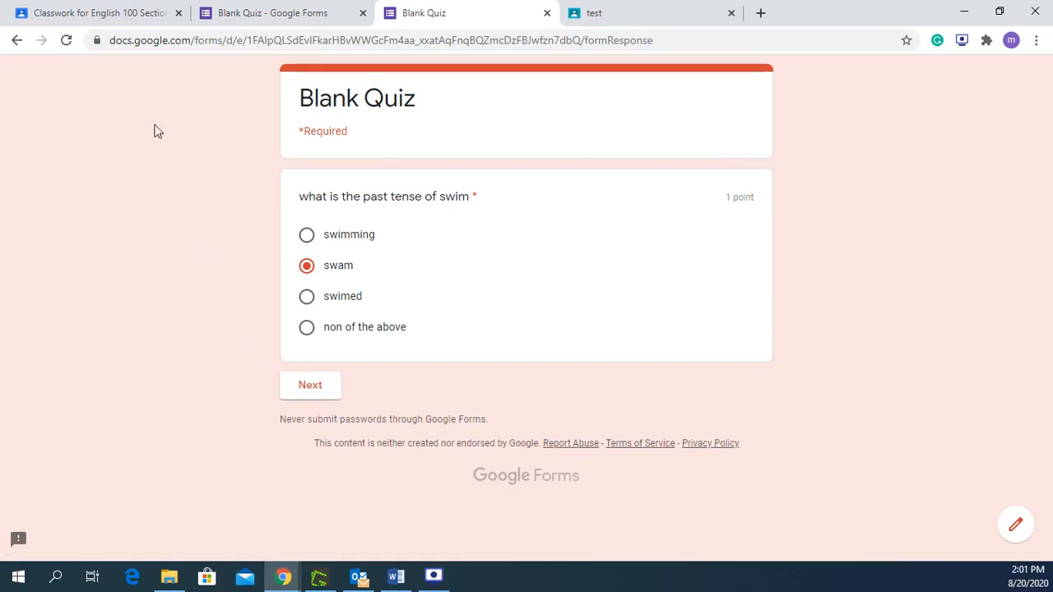
pyautogui.click(17, 41)
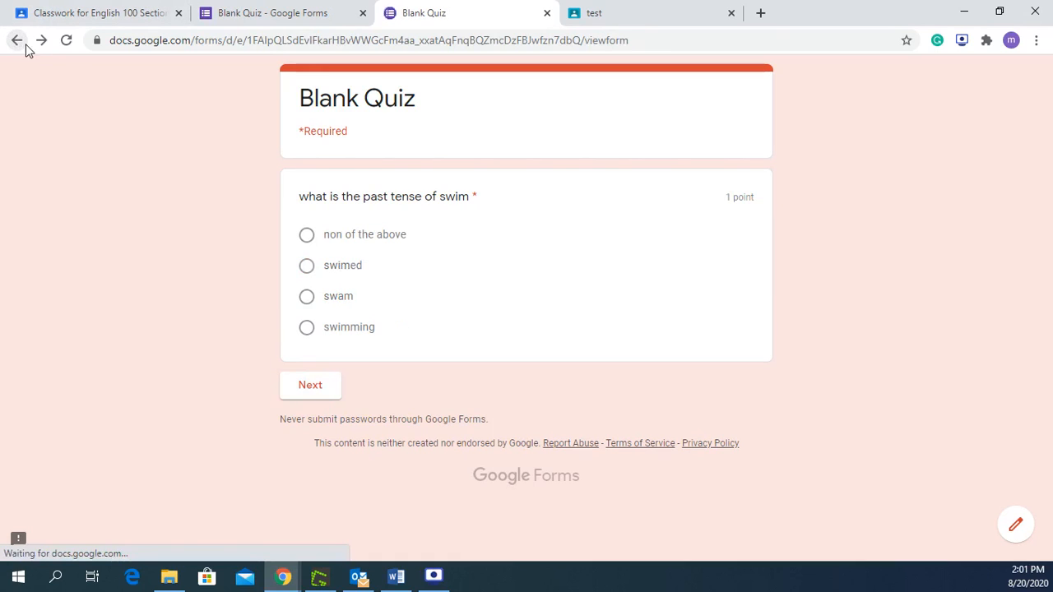
pyautogui.click(20, 45)
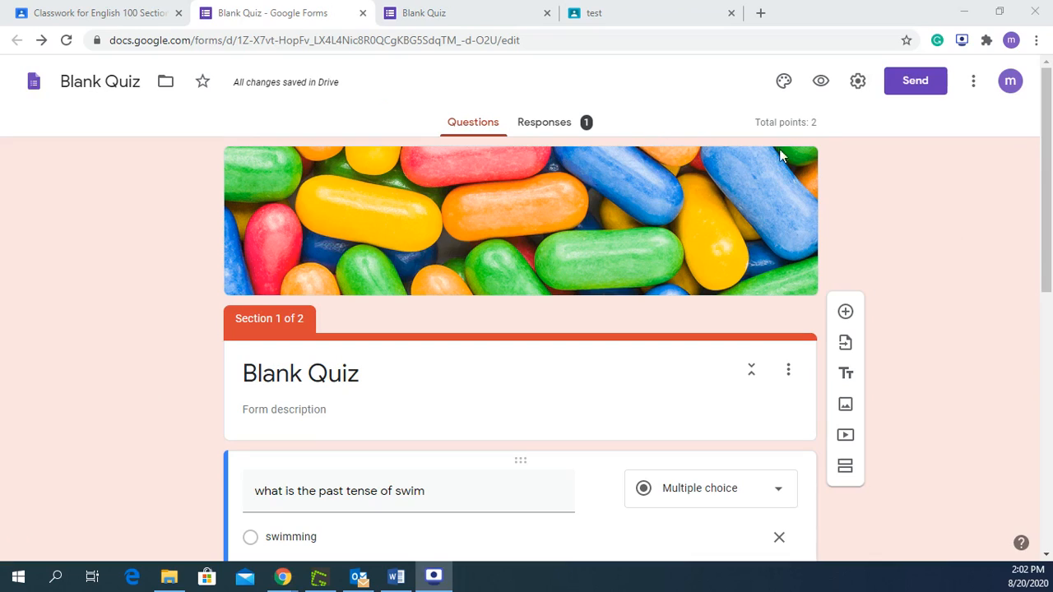
# In the quiz settings, turn on collecting email addresses, and try response receipts before switching them off again
pyautogui.click(858, 82)
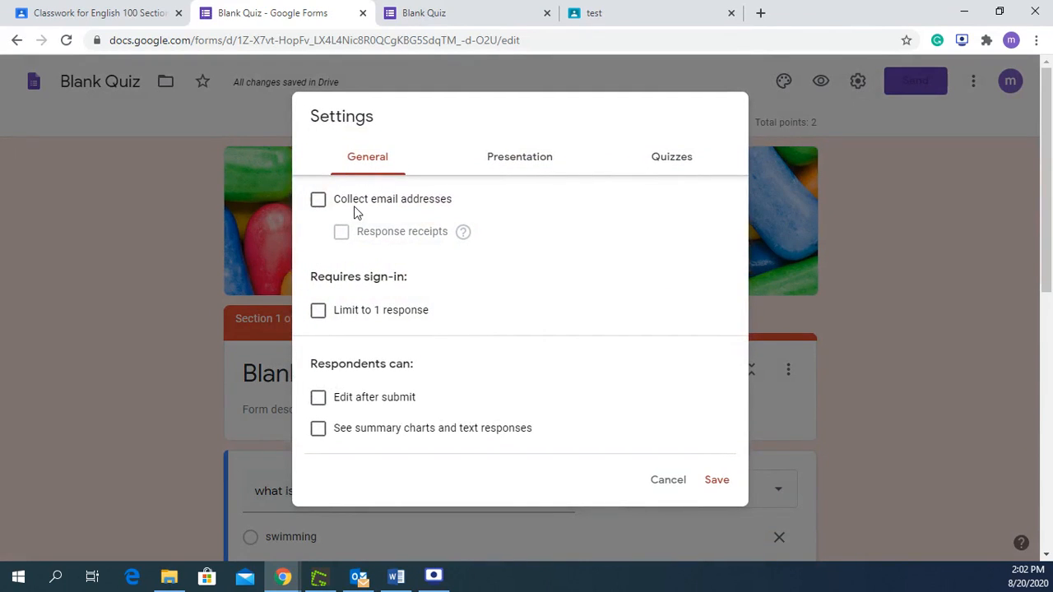
pyautogui.click(317, 203)
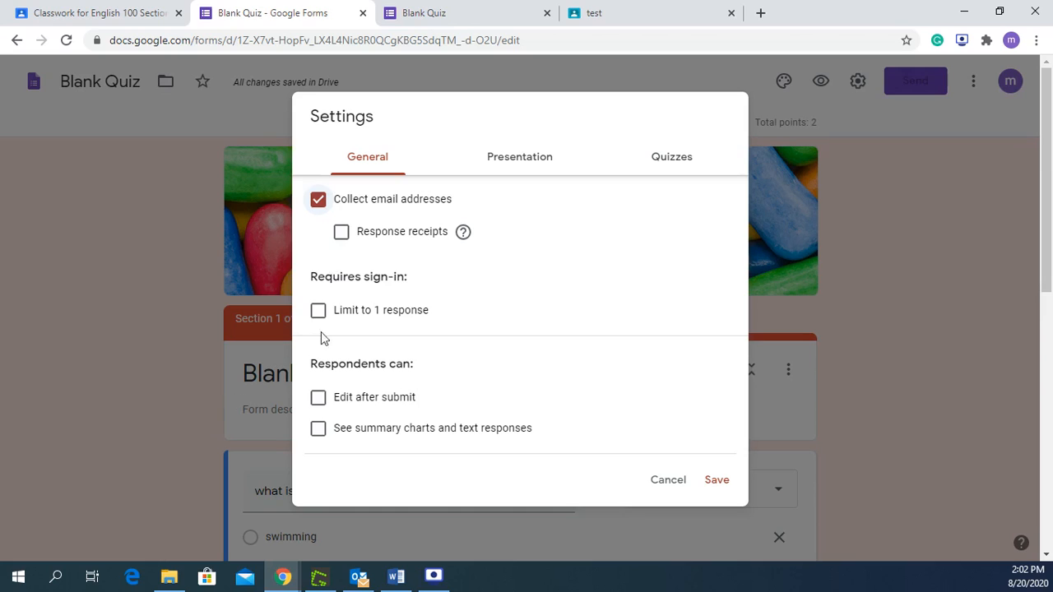
pyautogui.click(342, 233)
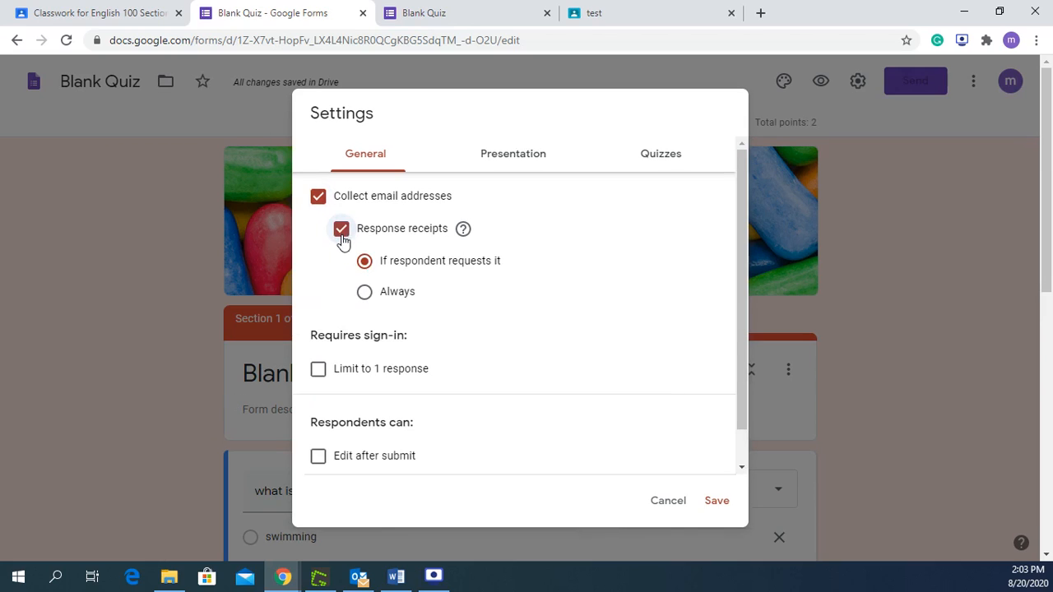
pyautogui.click(343, 238)
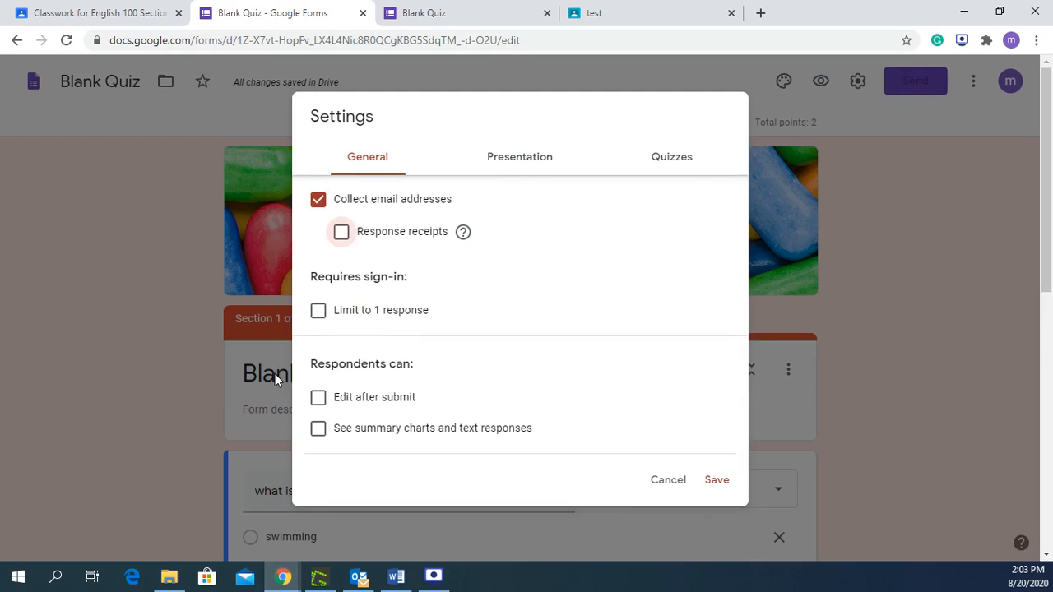
# Limit the quiz to 1 response and allow respondents to see summary charts and text responses, keeping Edit after submit off
pyautogui.click(315, 318)
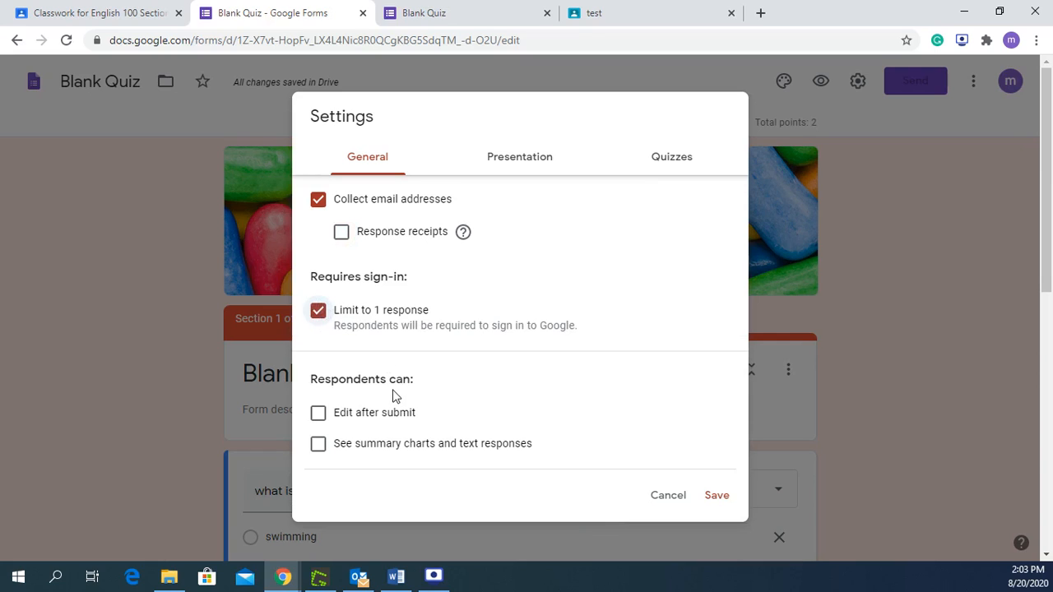
pyautogui.click(320, 425)
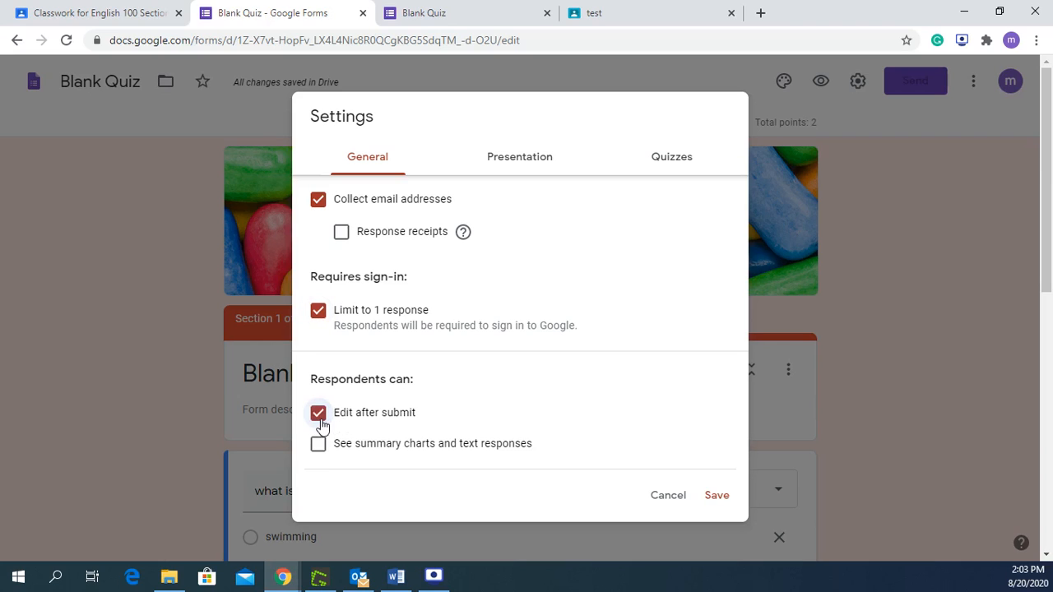
pyautogui.click(322, 424)
pyautogui.click(318, 445)
# Set marks to be released later, after manual review, and hide missed questions and correct answers from respondents
pyautogui.click(671, 164)
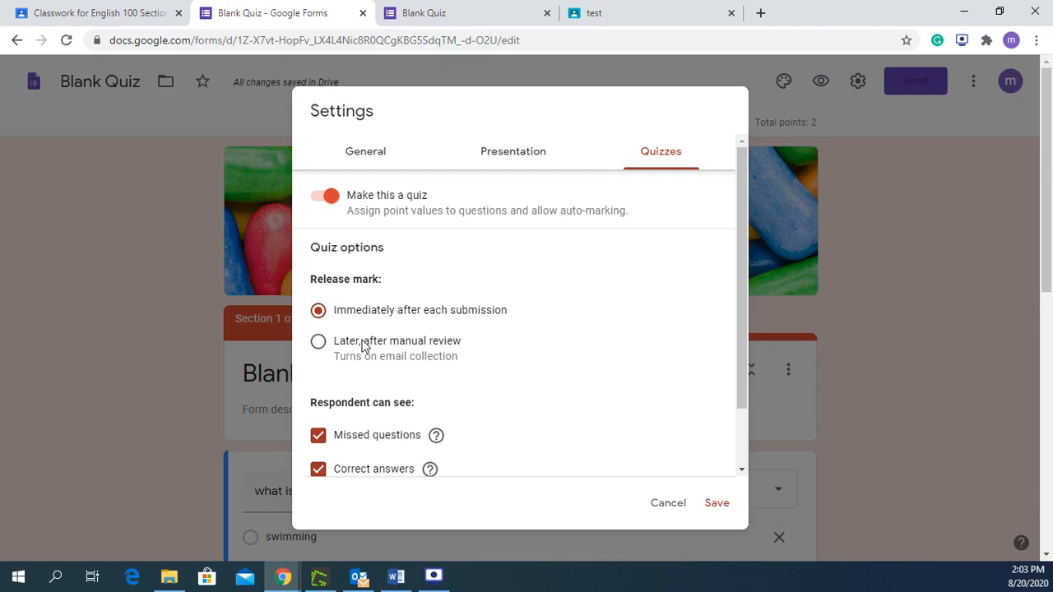
pyautogui.click(321, 346)
pyautogui.scroll(-1, 483, 322)
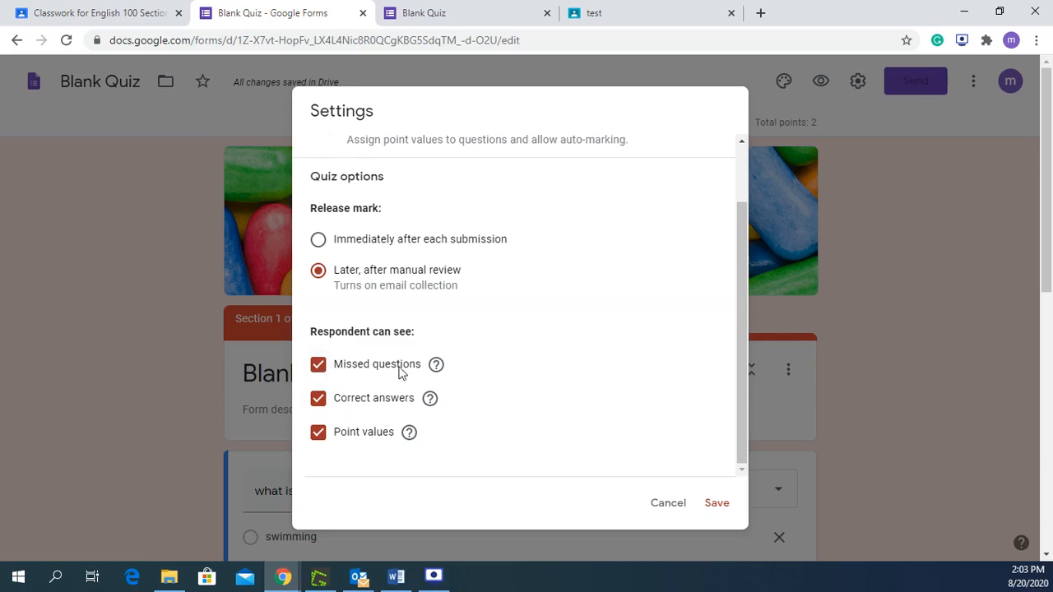
pyautogui.click(320, 367)
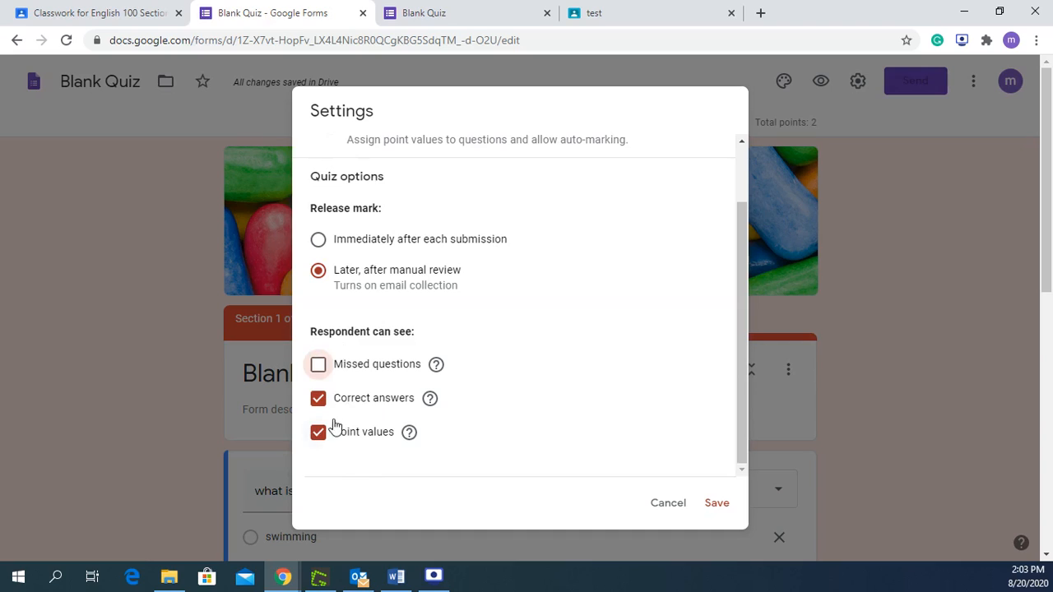
pyautogui.click(317, 402)
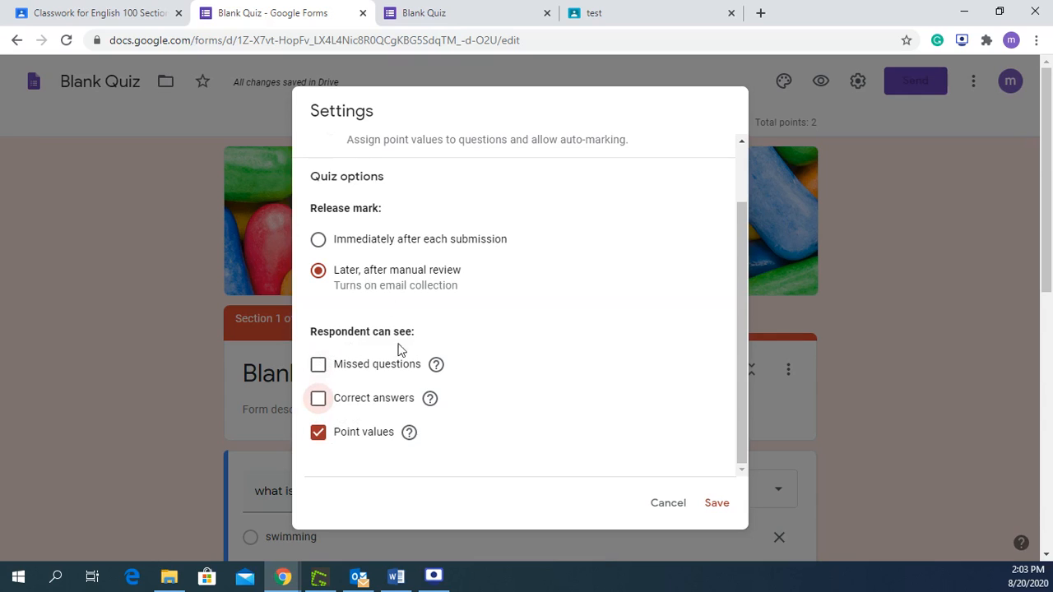
pyautogui.scroll(2, 464, 372)
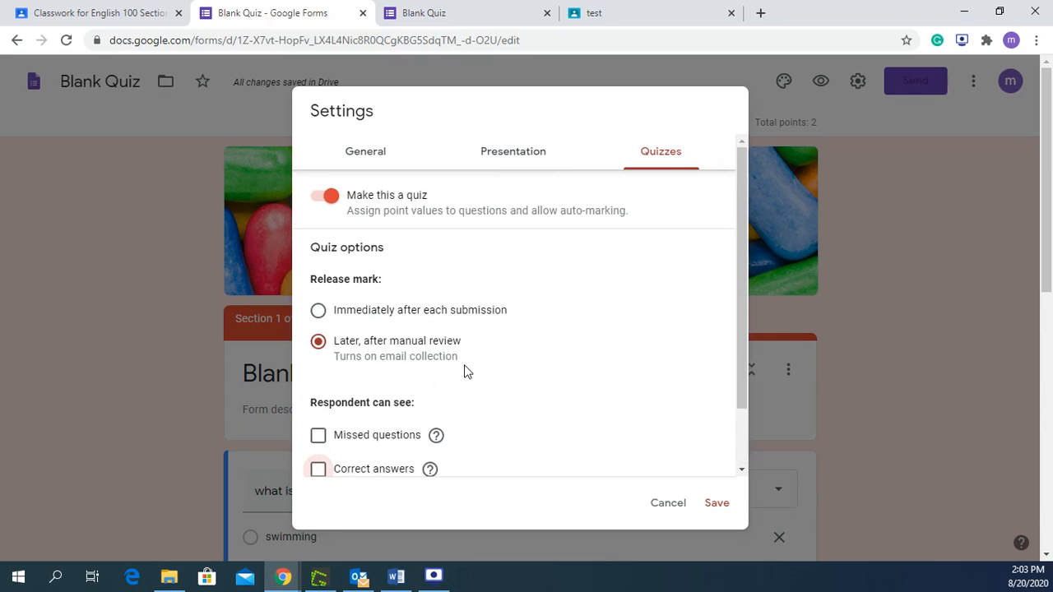
# Enable the progress bar and shuffled question order in the presentation settings, and save the quiz settings
pyautogui.click(508, 157)
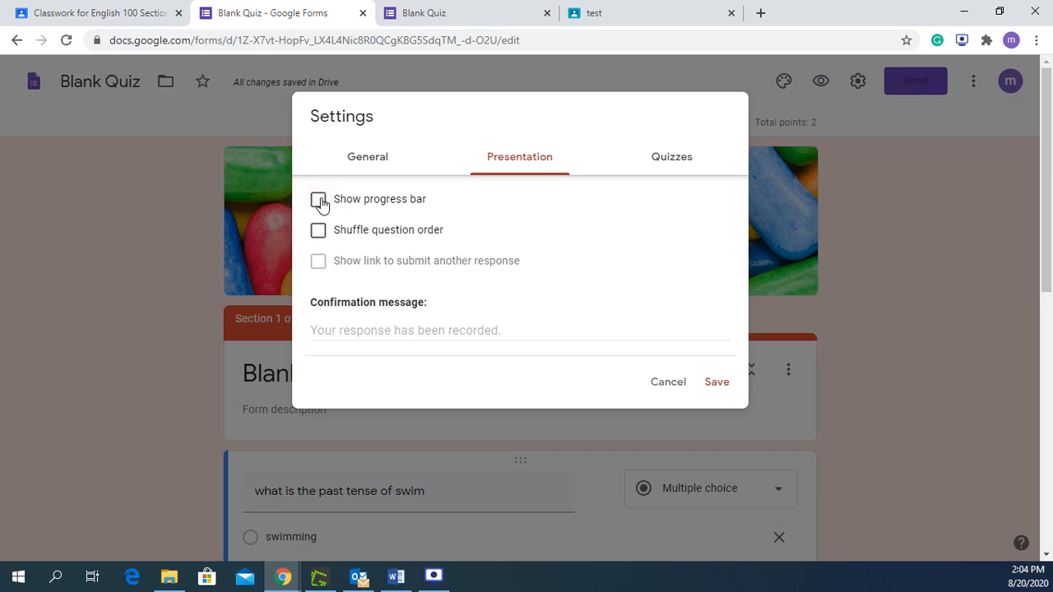
pyautogui.click(319, 202)
pyautogui.click(320, 232)
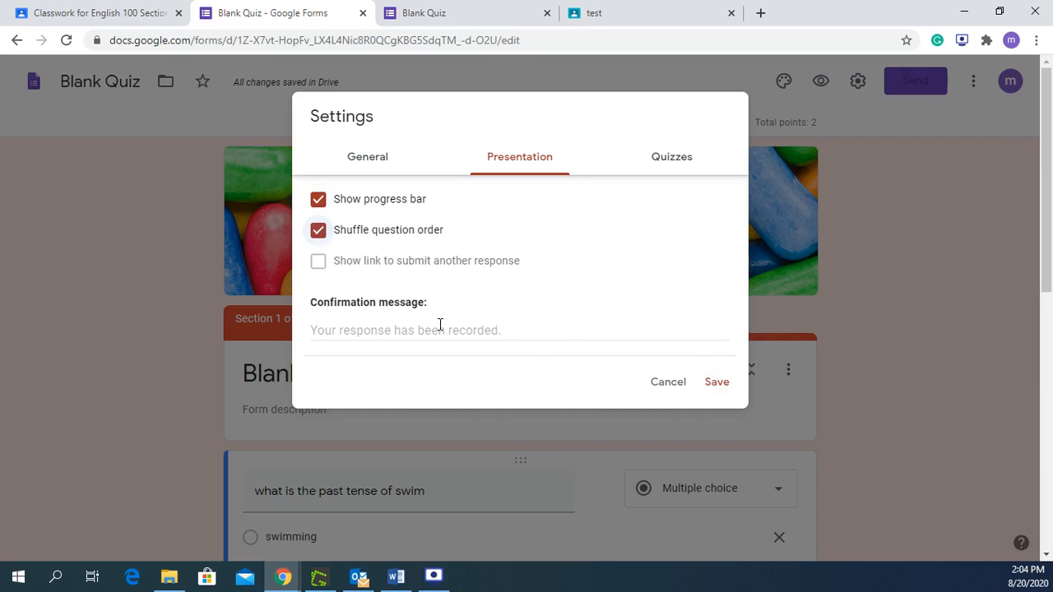
pyautogui.click(339, 328)
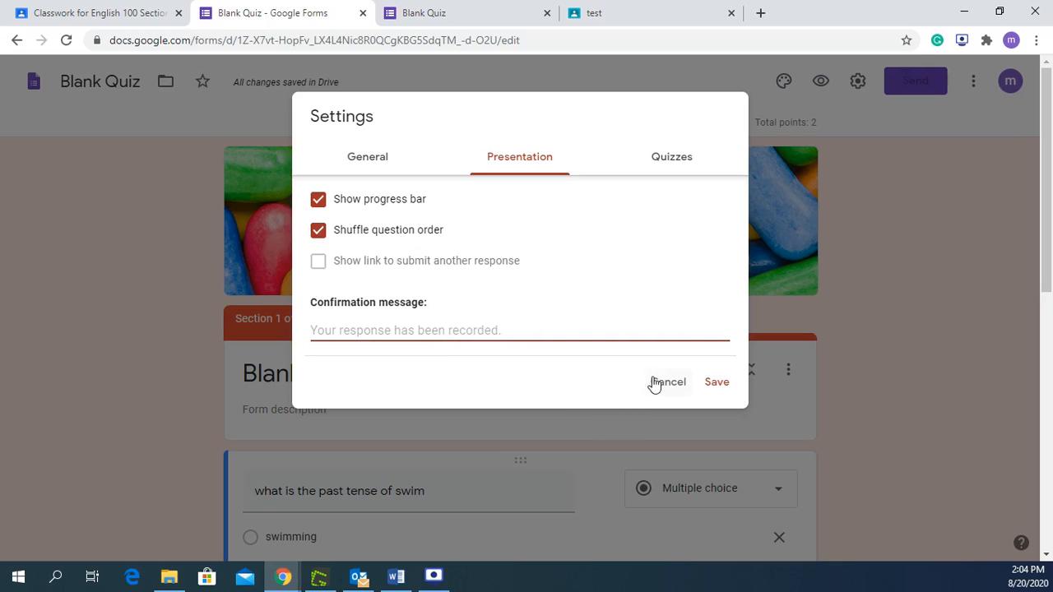
pyautogui.click(713, 383)
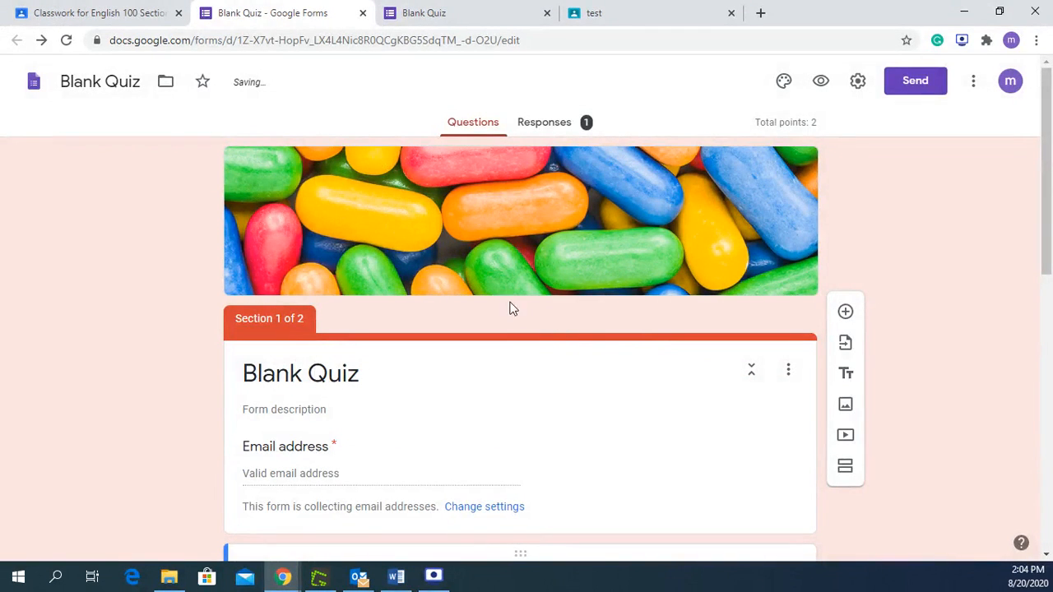
# Dismiss the per-question responses notice and examine the response summary's insights, points distribution and answers to both questions
pyautogui.click(539, 130)
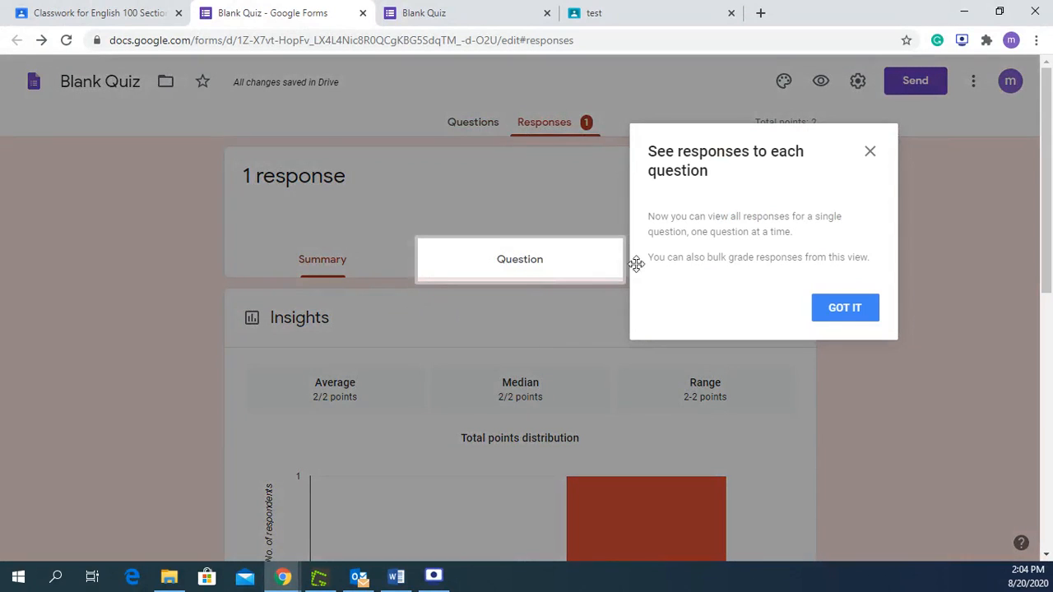
pyautogui.click(847, 315)
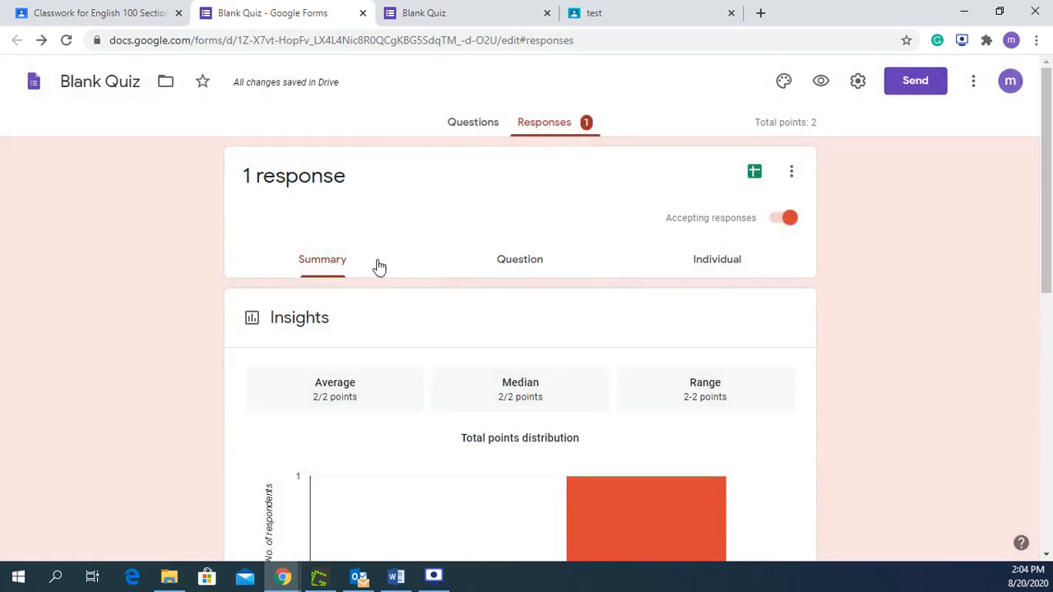
pyautogui.scroll(-5, 370, 262)
pyautogui.scroll(4, 370, 261)
pyautogui.scroll(1, 370, 247)
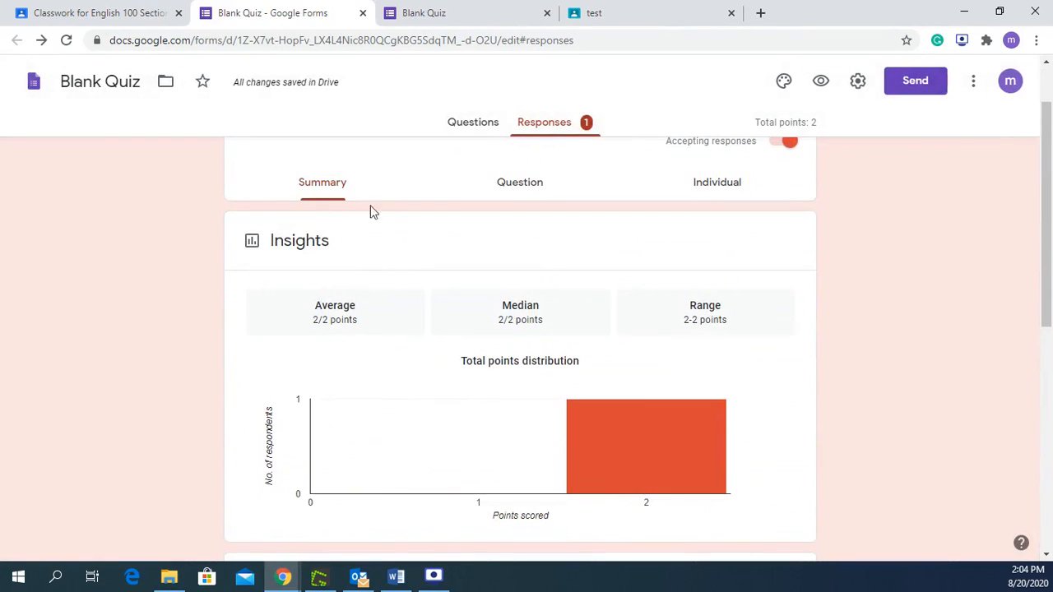
pyautogui.scroll(-4, 421, 348)
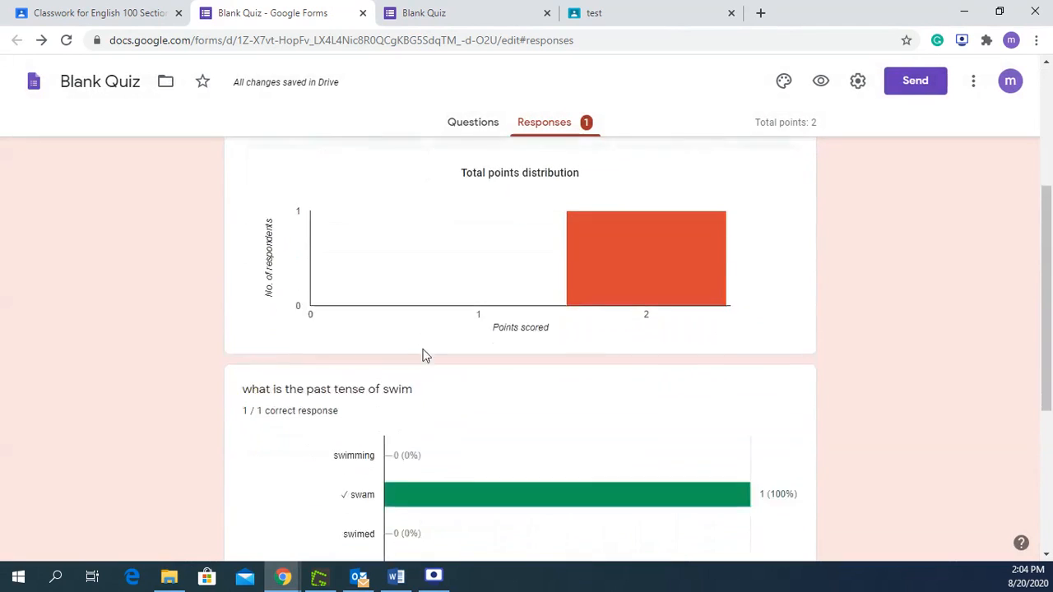
pyautogui.scroll(-1, 360, 492)
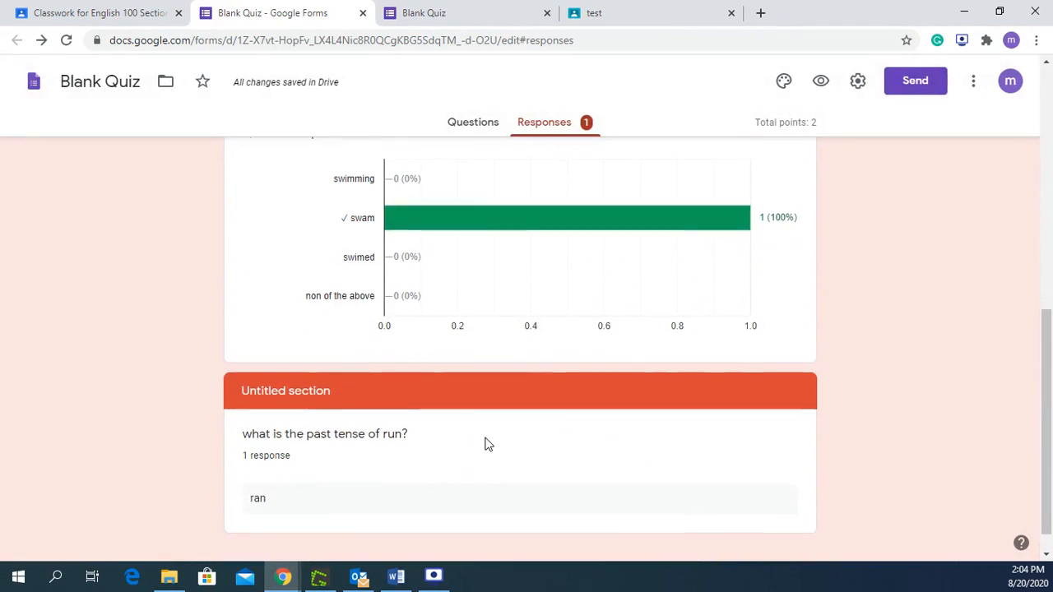
pyautogui.scroll(5, 486, 442)
# Review the quiz responses by question, looking at the answer given to the swim question
pyautogui.click(519, 260)
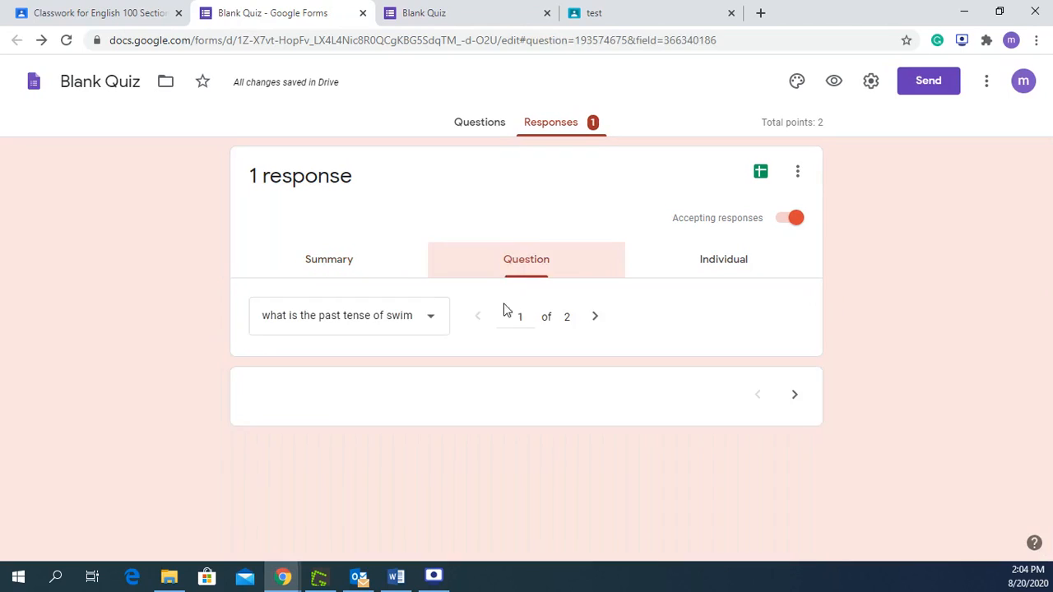
pyautogui.scroll(-2, 510, 338)
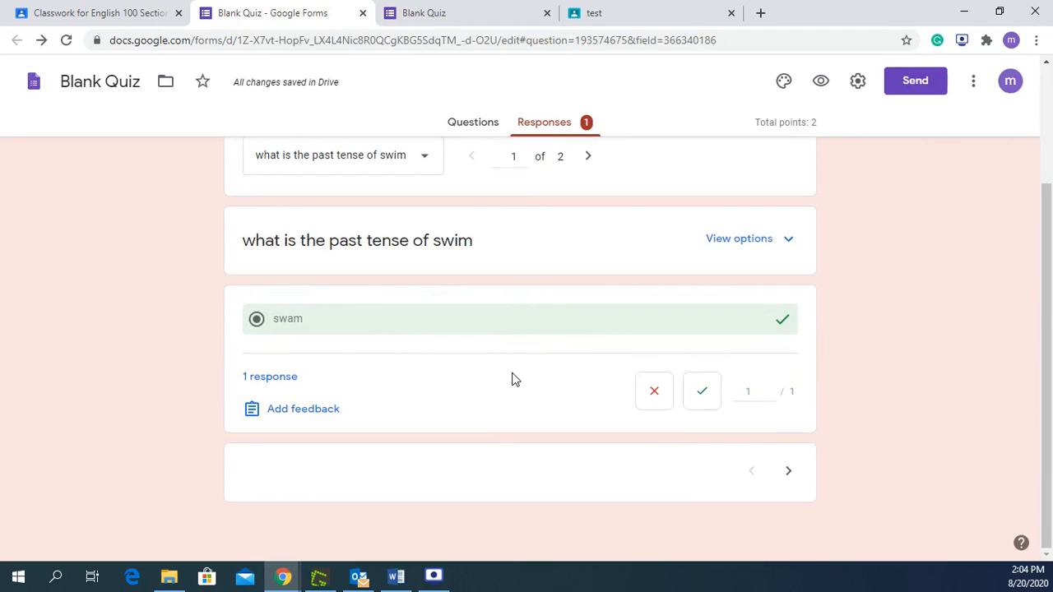
pyautogui.scroll(2, 540, 311)
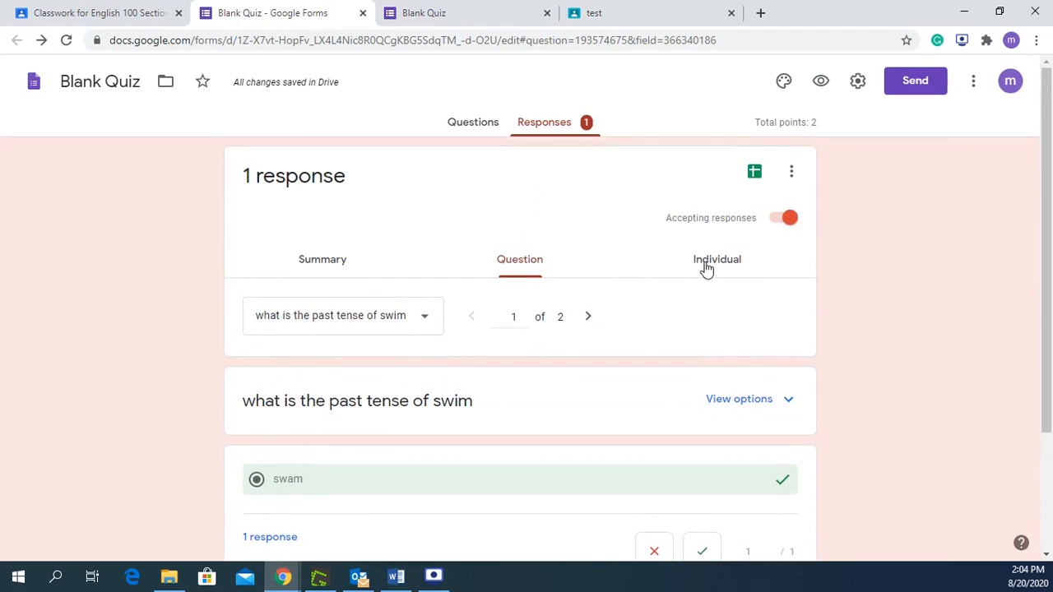
# Examine Response 1 individually, including its score, both graded answers and the response selector
pyautogui.click(701, 265)
pyautogui.scroll(-3, 506, 311)
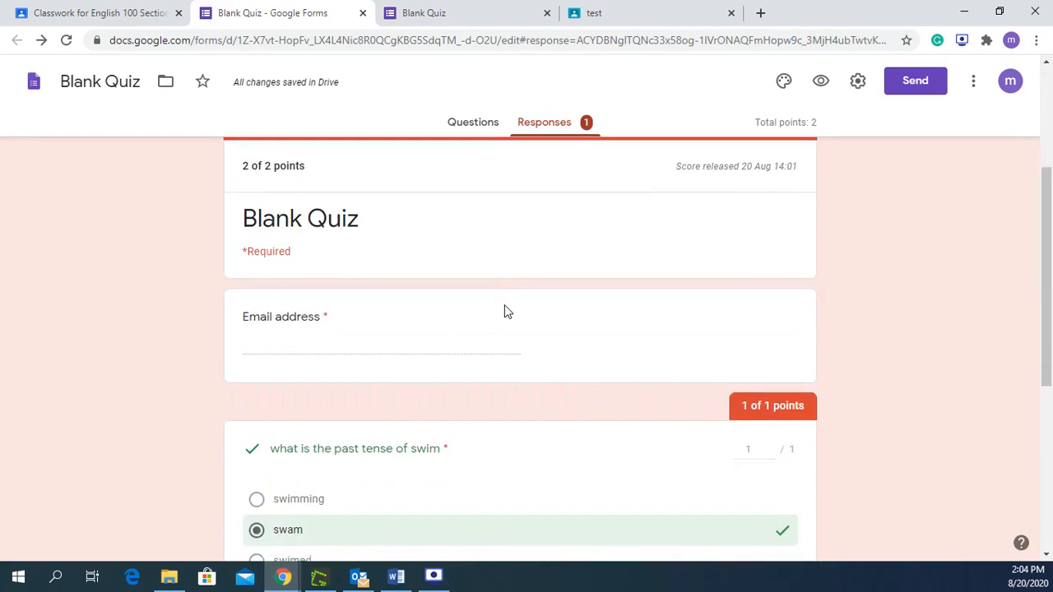
pyautogui.scroll(-5, 506, 311)
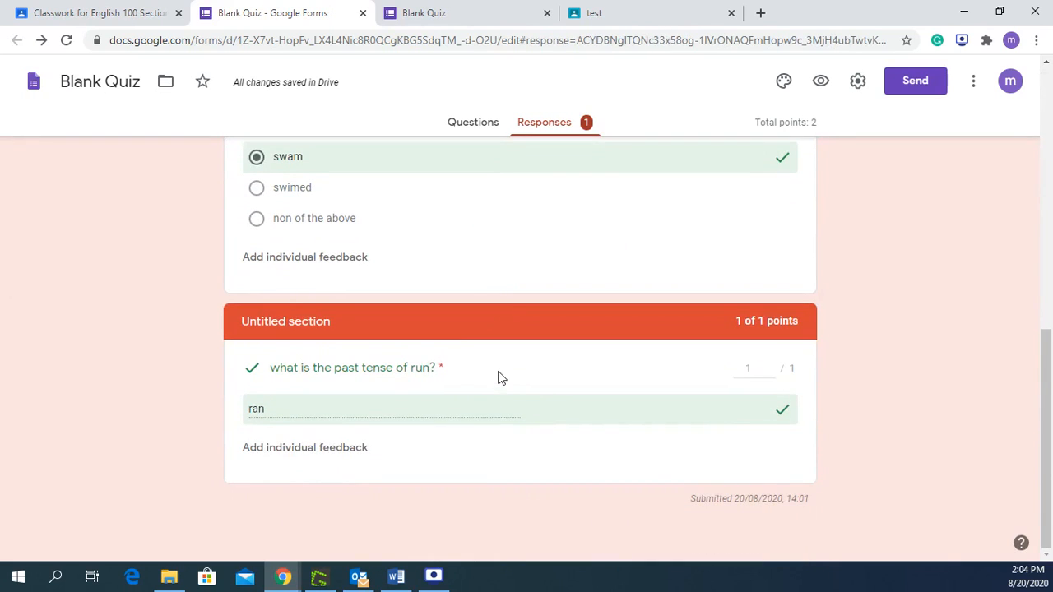
pyautogui.scroll(8, 502, 375)
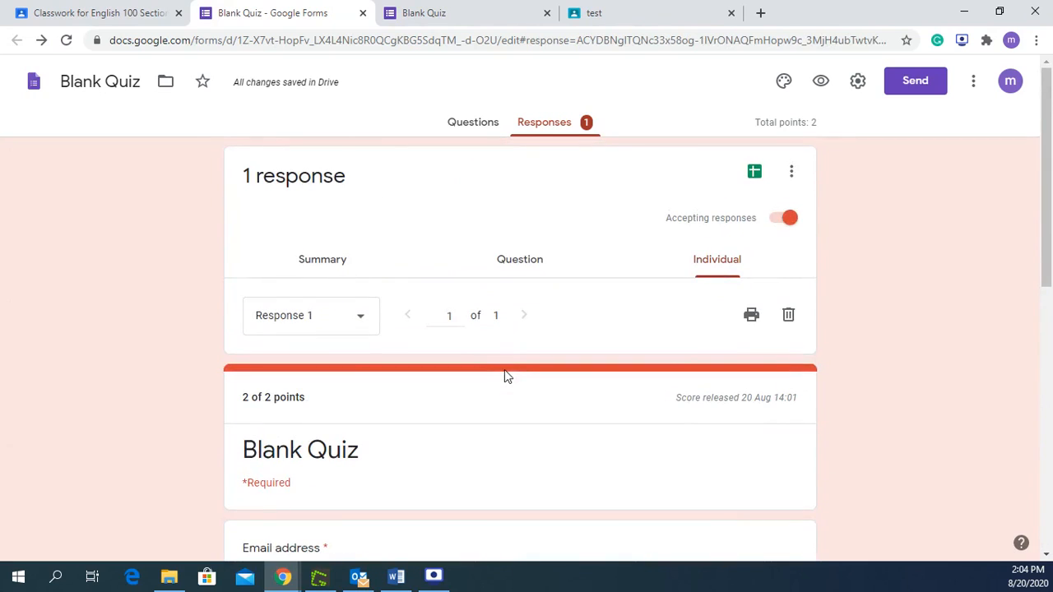
pyautogui.click(365, 321)
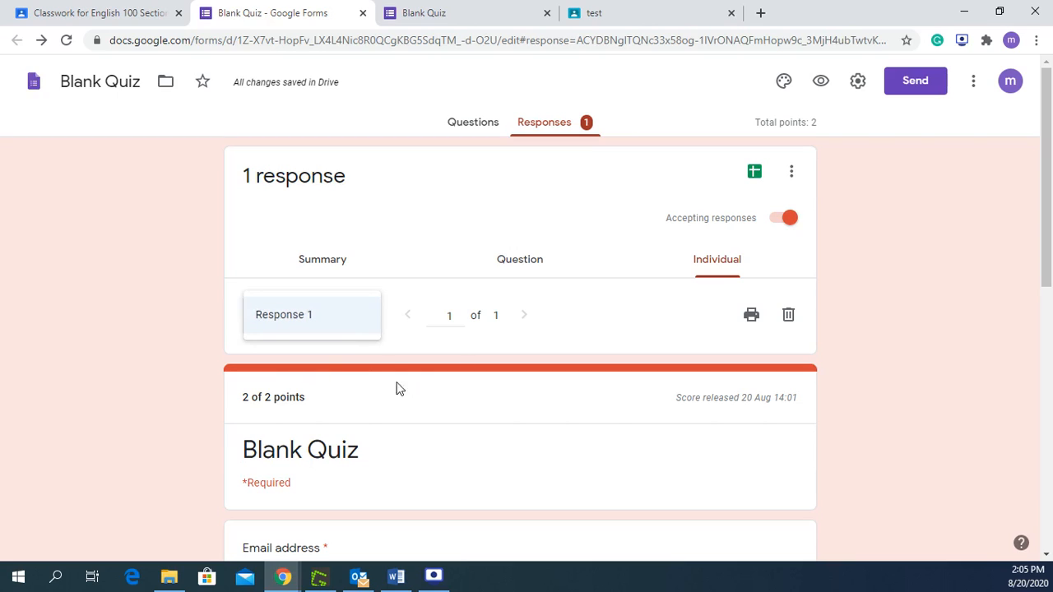
pyautogui.click(371, 314)
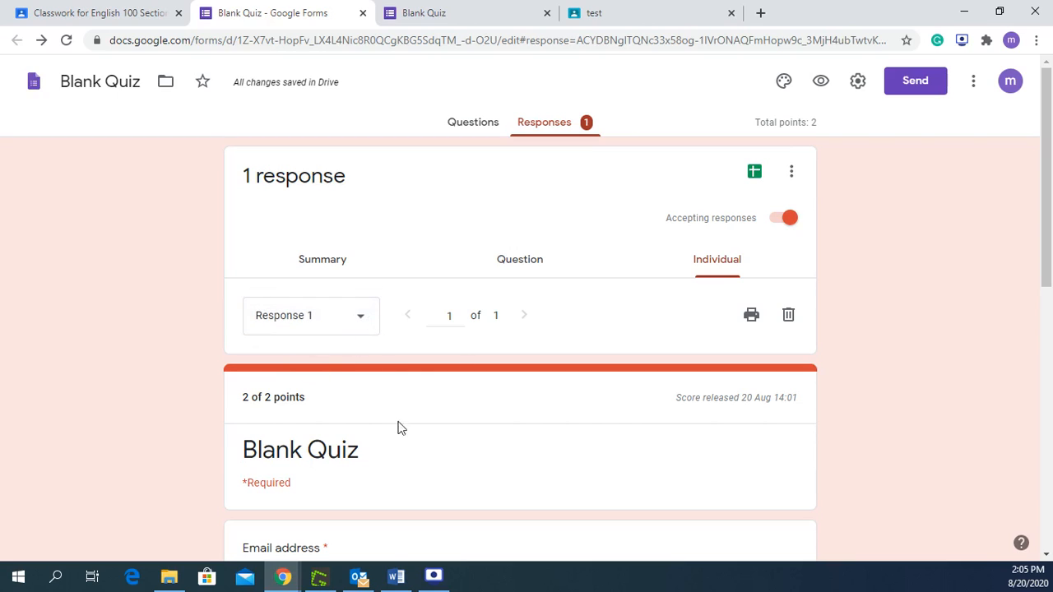
pyautogui.scroll(-5, 433, 426)
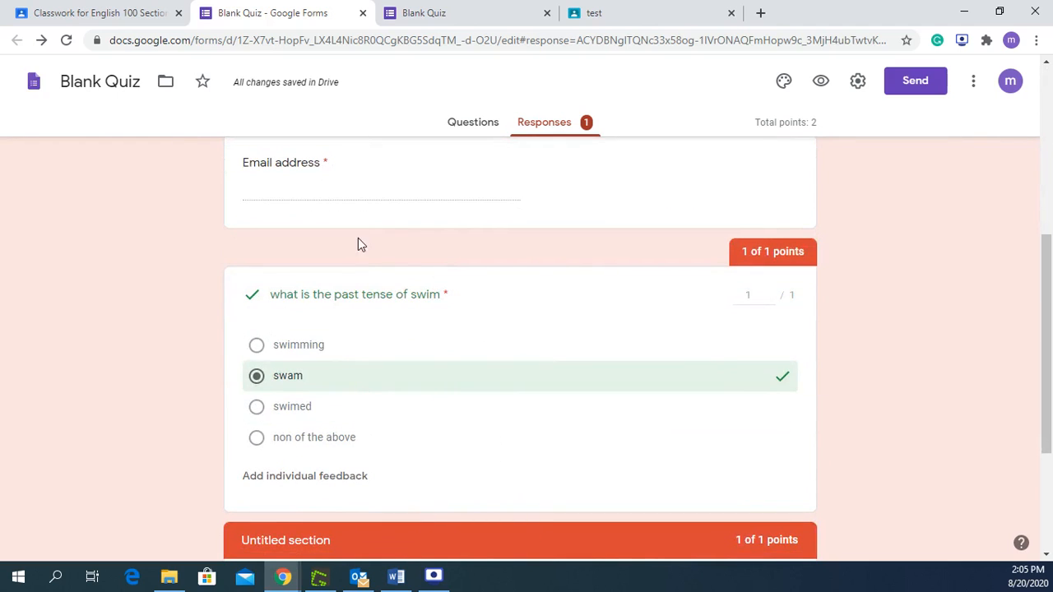
pyautogui.scroll(5, 132, 370)
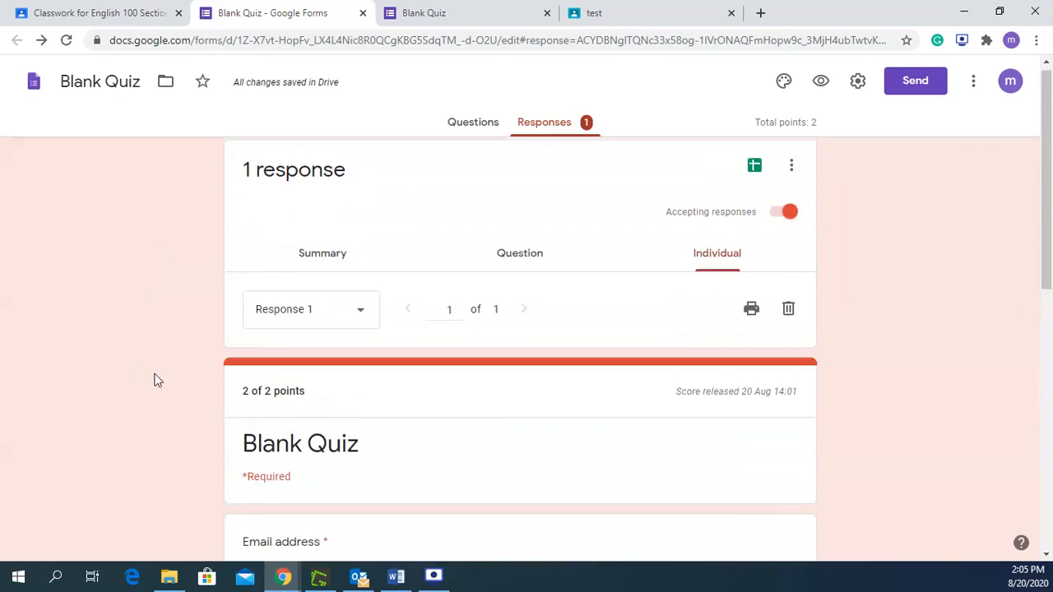